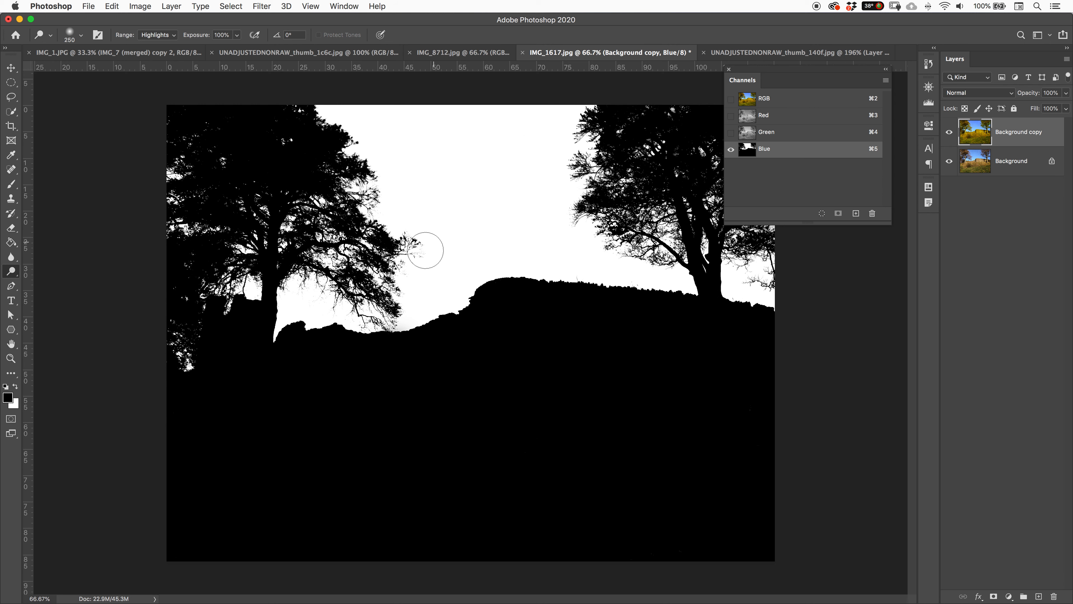
- Dodge the Blue channel's highlights at 100% exposure around the tree branches and along the wall's skyline
{"action": "left_click", "coordinate": [303, 311]}
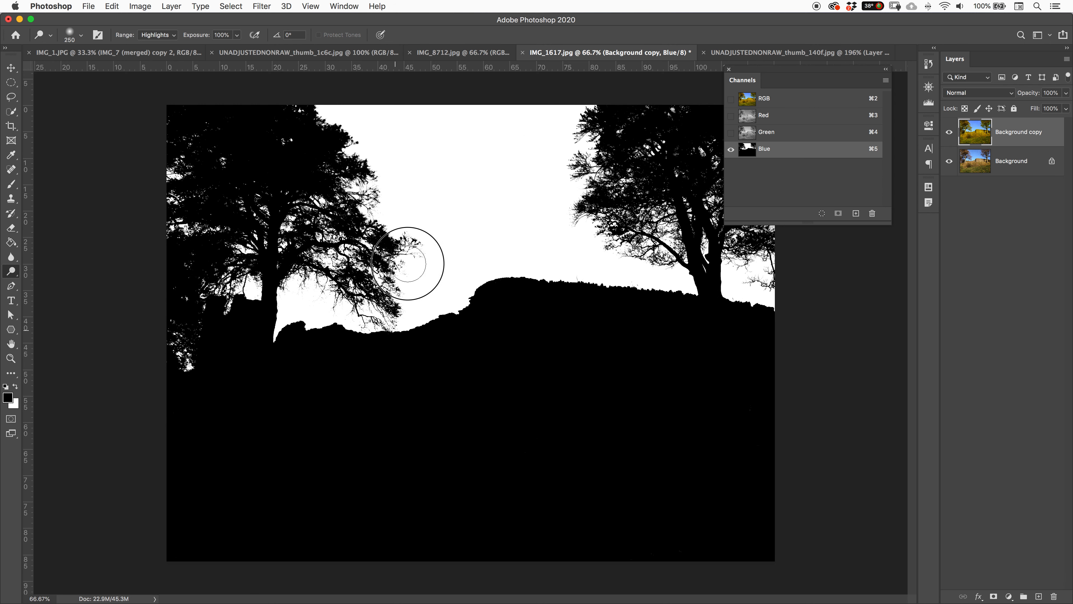
{"action": "left_click", "coordinate": [324, 318]}
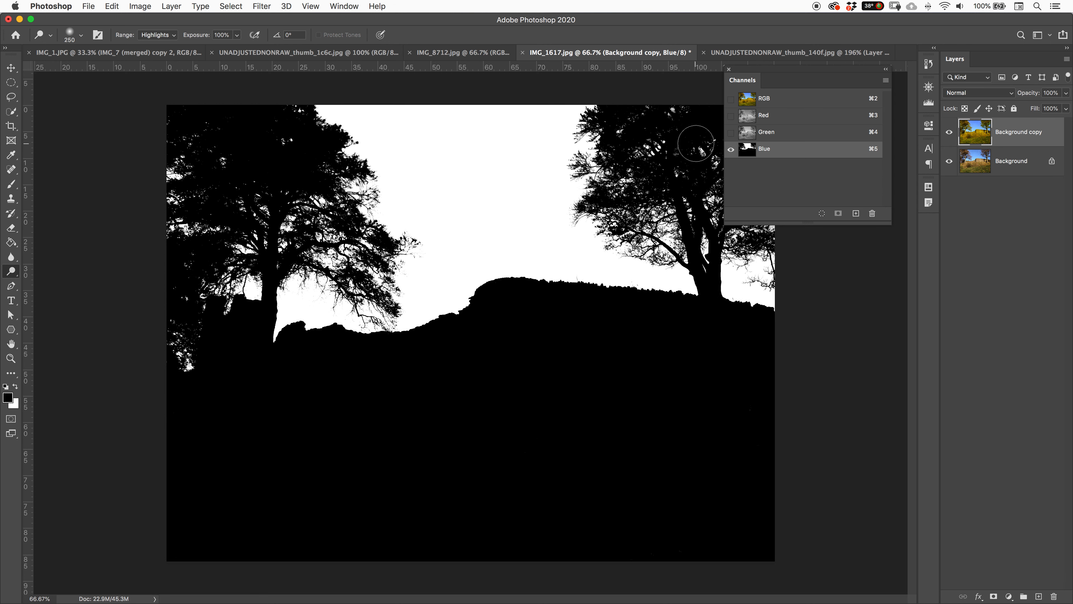
{"action": "mouse_move", "coordinate": [478, 136]}
{"action": "left_mouse_down"}
{"action": "mouse_move", "coordinate": [381, 145]}
{"action": "mouse_move", "coordinate": [470, 147]}
{"action": "mouse_move", "coordinate": [495, 214]}
{"action": "mouse_move", "coordinate": [556, 206]}
{"action": "mouse_move", "coordinate": [572, 248]}
{"action": "mouse_move", "coordinate": [497, 218]}
{"action": "mouse_move", "coordinate": [487, 232]}
{"action": "mouse_move", "coordinate": [658, 286]}
{"action": "mouse_move", "coordinate": [486, 252]}
{"action": "mouse_move", "coordinate": [468, 278]}
{"action": "mouse_move", "coordinate": [307, 302]}
{"action": "left_mouse_up"}
{"action": "key", "text": "super+minus"}
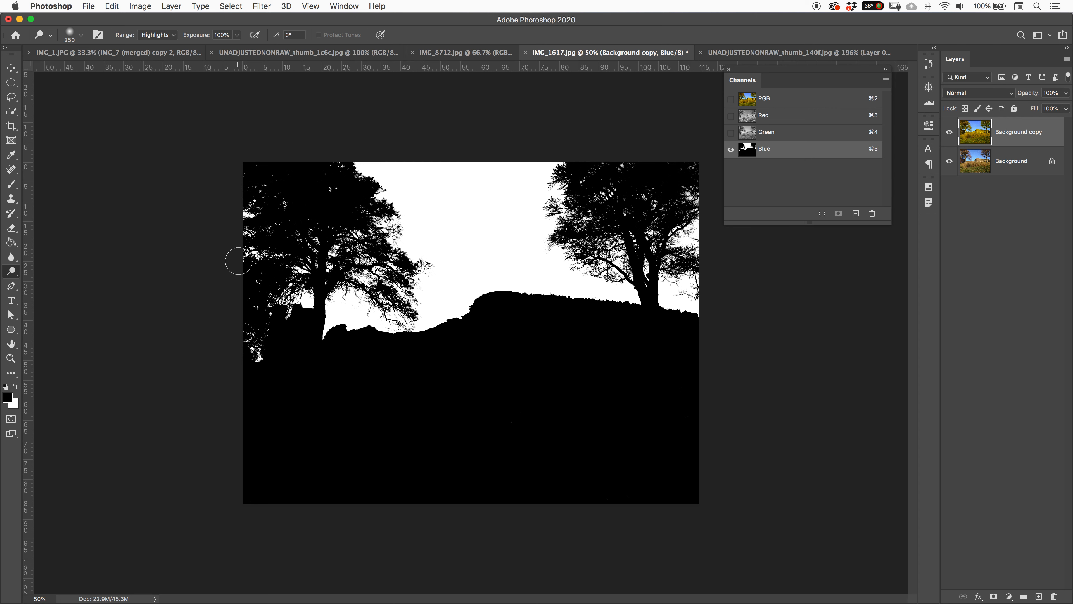
{"action": "left_click", "coordinate": [441, 291]}
- Show the full-colour RGB composite and load the Blue channel as a selection
{"action": "left_click", "coordinate": [731, 100]}
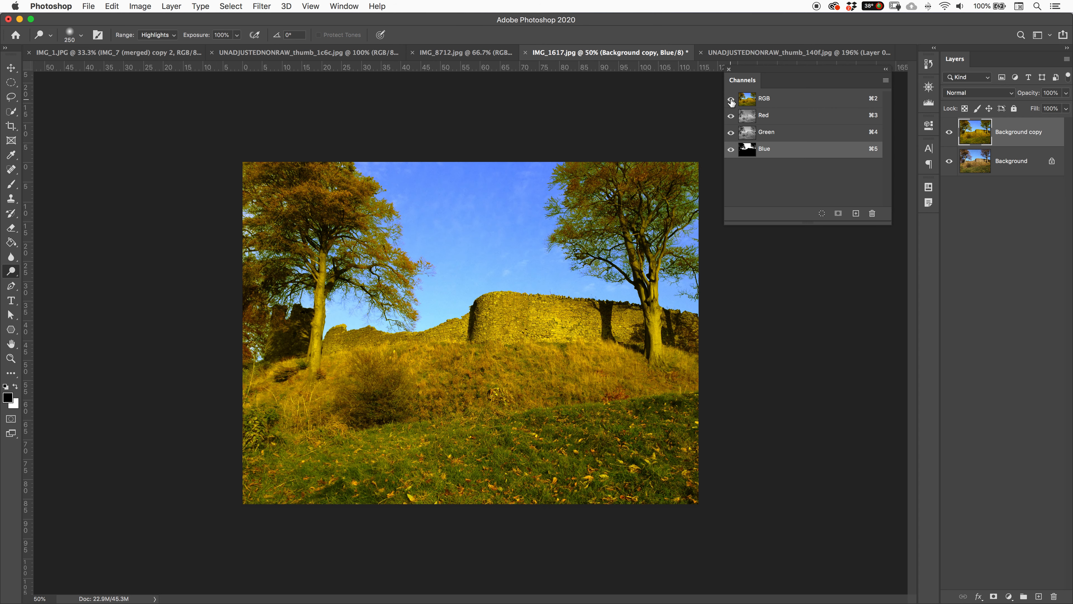
{"action": "left_click", "coordinate": [747, 149], "text": "super"}
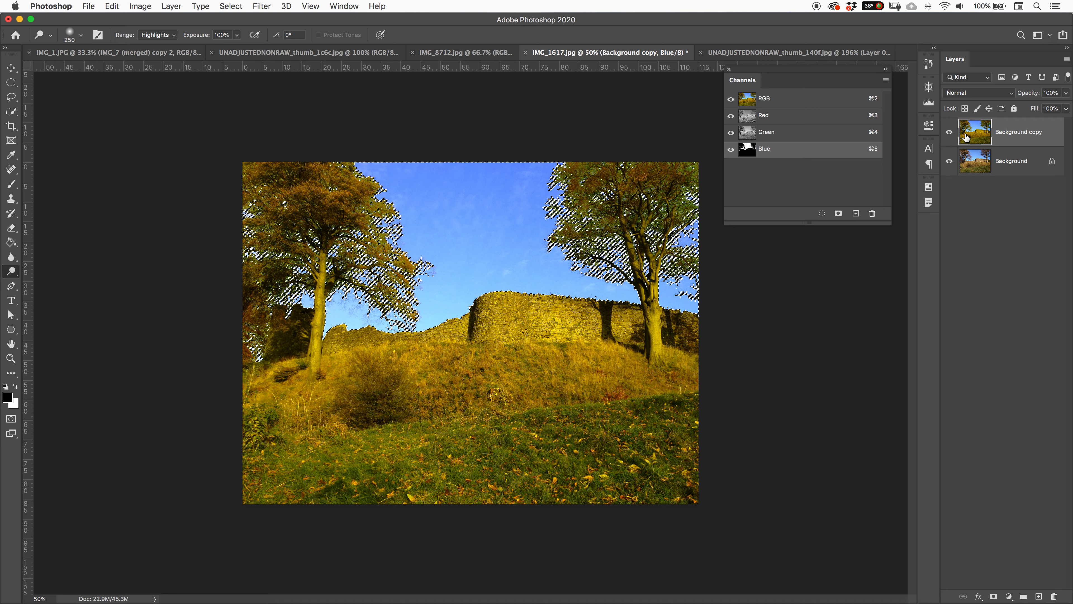
- Hide the Background copy layer, duplicate the Background layer, and leave only the new duplicate visible and active
{"action": "left_click", "coordinate": [950, 134]}
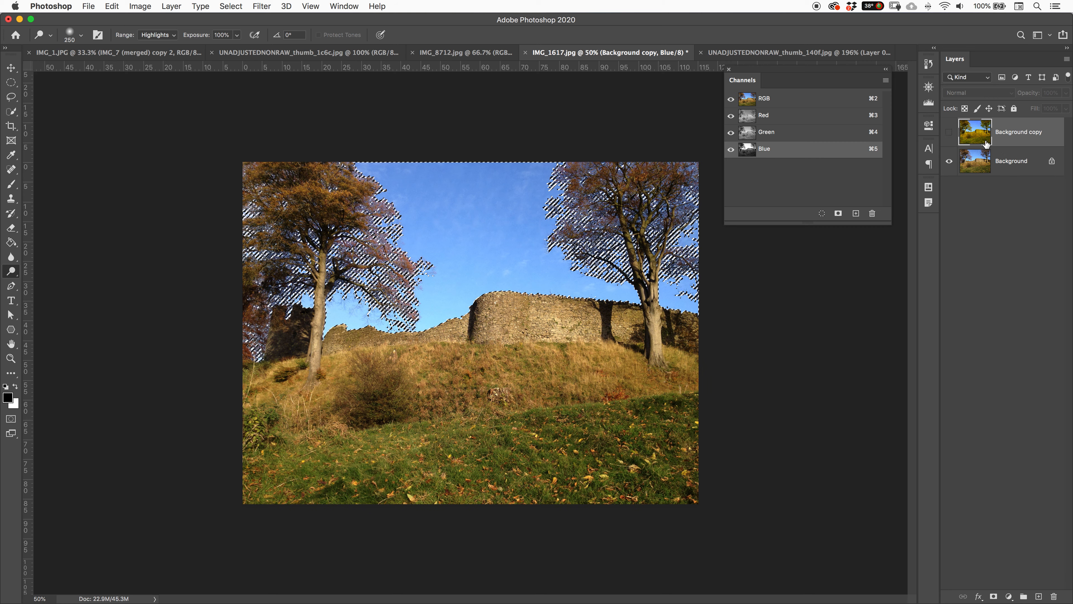
{"action": "left_click_drag", "start_coordinate": [998, 160], "coordinate": [1039, 596]}
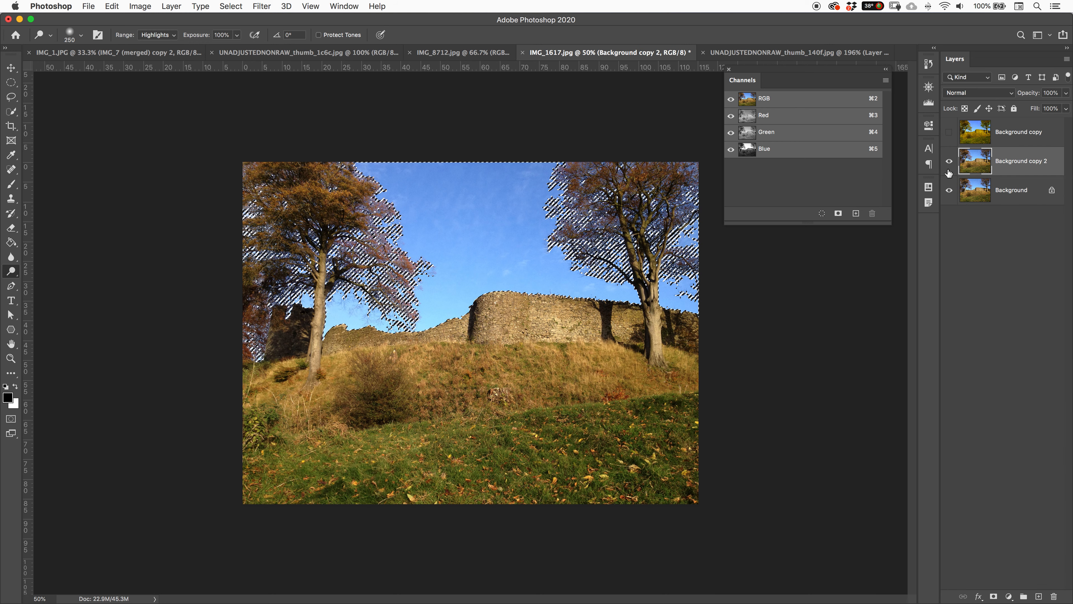
{"action": "left_click", "coordinate": [949, 132]}
{"action": "left_click", "coordinate": [1013, 132]}
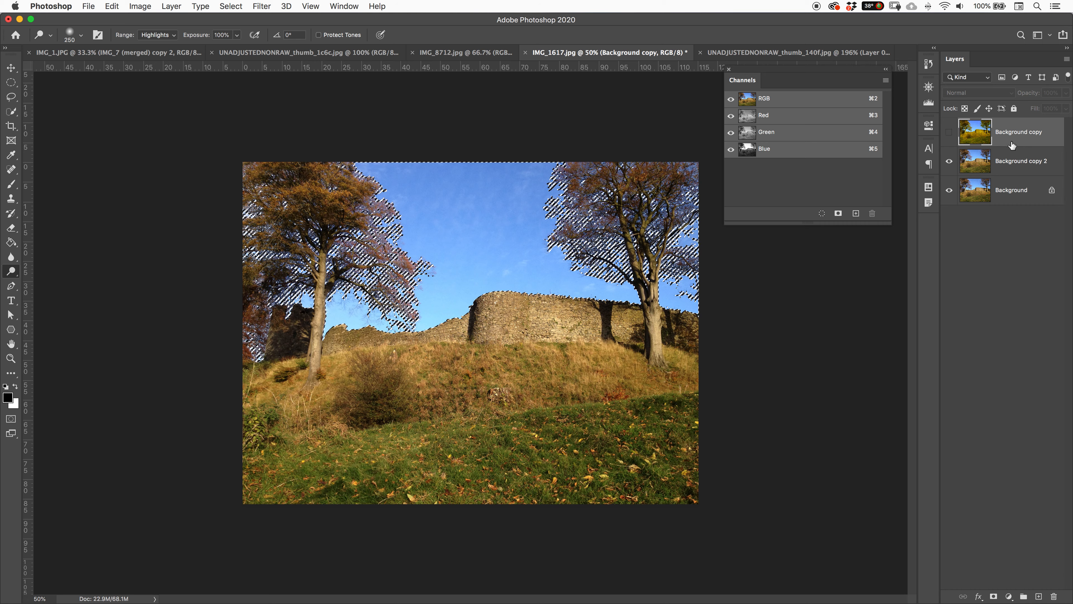
{"action": "left_click", "coordinate": [997, 167]}
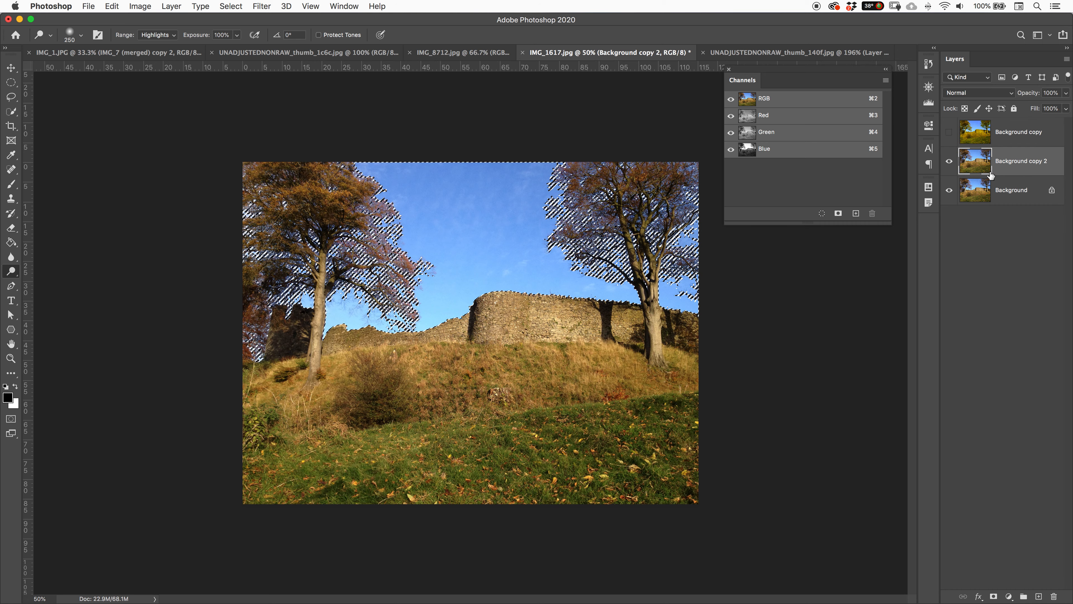
{"action": "key", "text": "super+plus"}
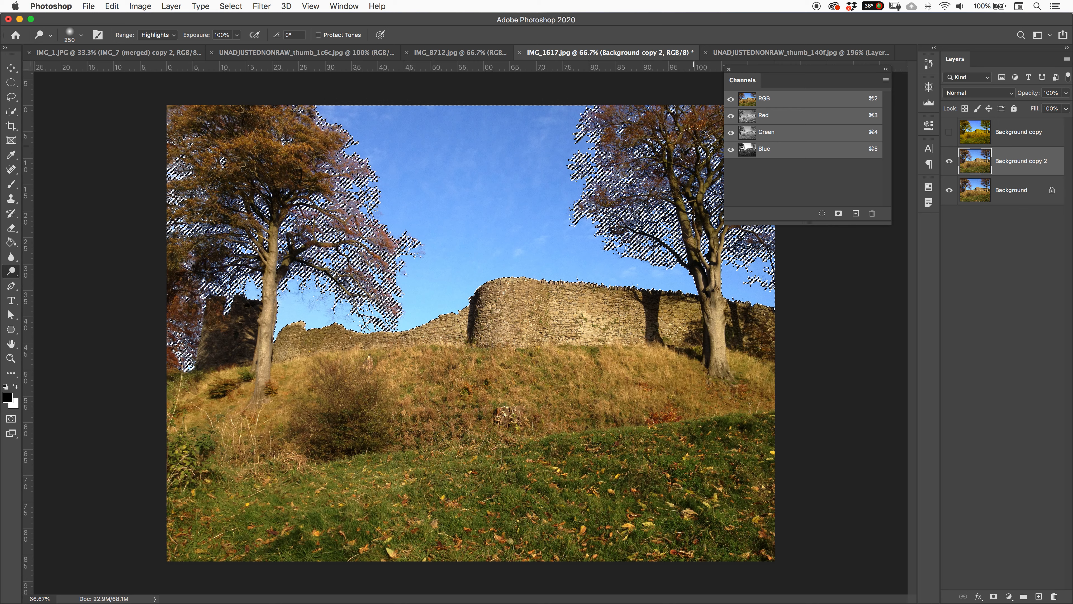
{"action": "left_click", "coordinate": [950, 191]}
- Try deleting the selected sky from Background copy 2 and deselecting, and undo both changes
{"action": "key", "text": "Delete"}
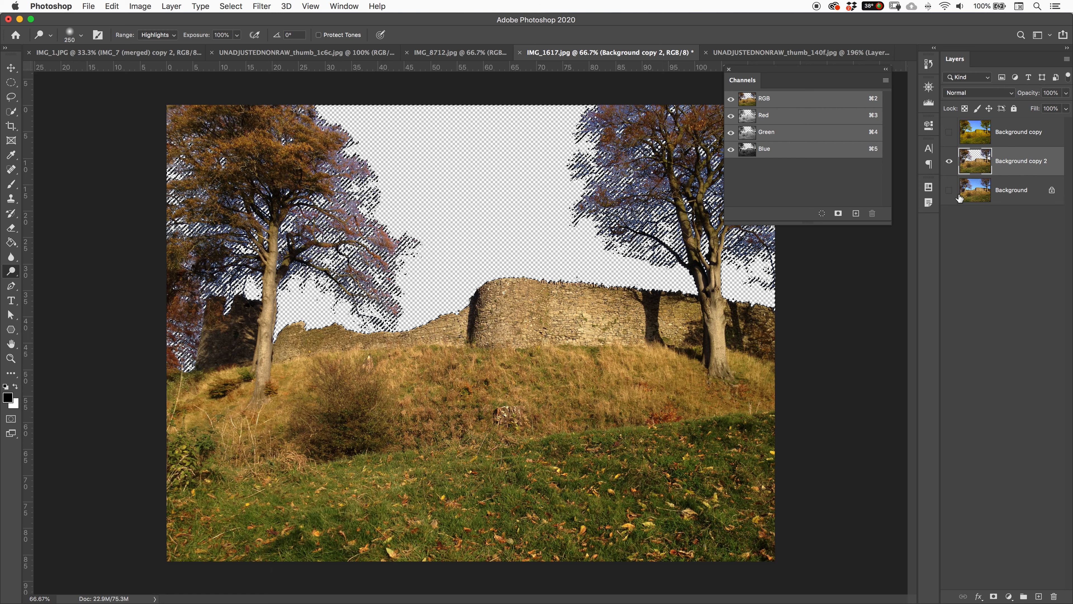
{"action": "key", "text": "super+d"}
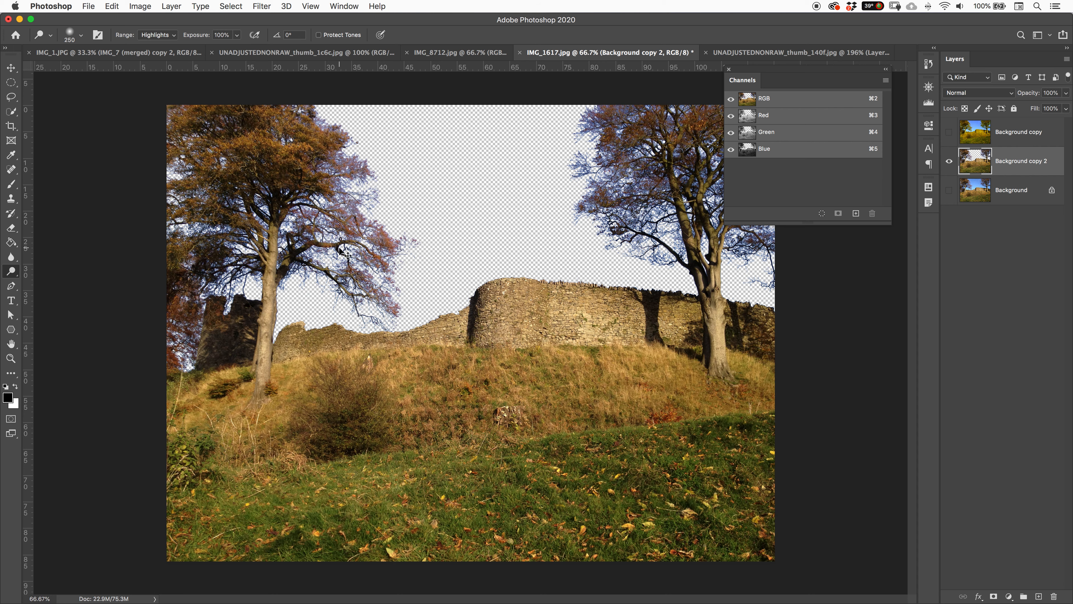
{"action": "key", "text": "super+z"}
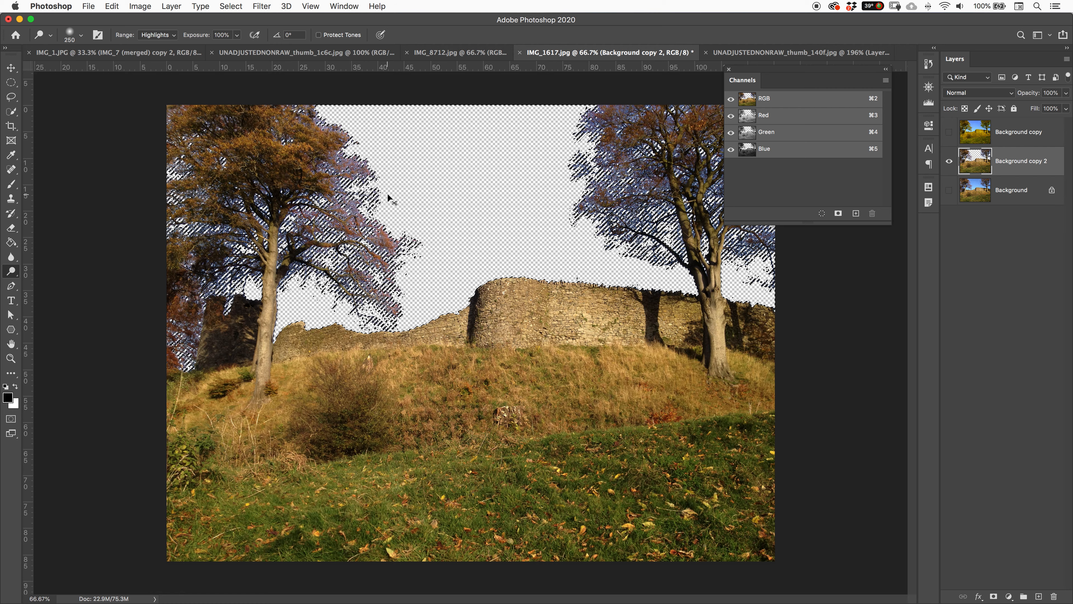
{"action": "key", "text": "super+z"}
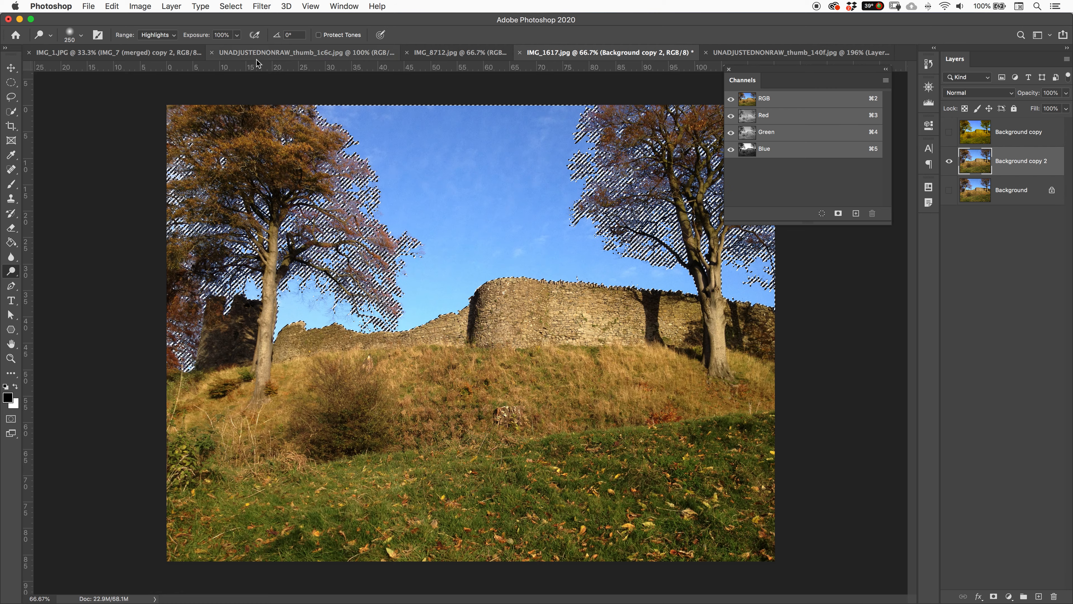
- Try inverting the selection and deleting the trees, wall and ground from Background copy 2, undo the deletion, and invert the selection back
{"action": "left_click", "coordinate": [236, 6]}
{"action": "left_click", "coordinate": [243, 52]}
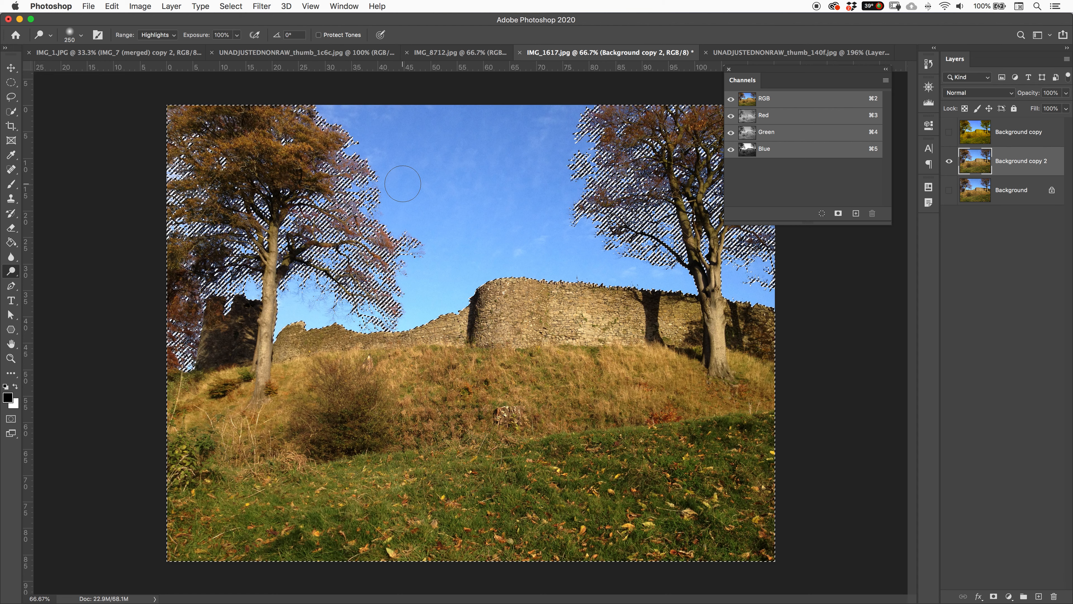
{"action": "key", "text": "BackSpace"}
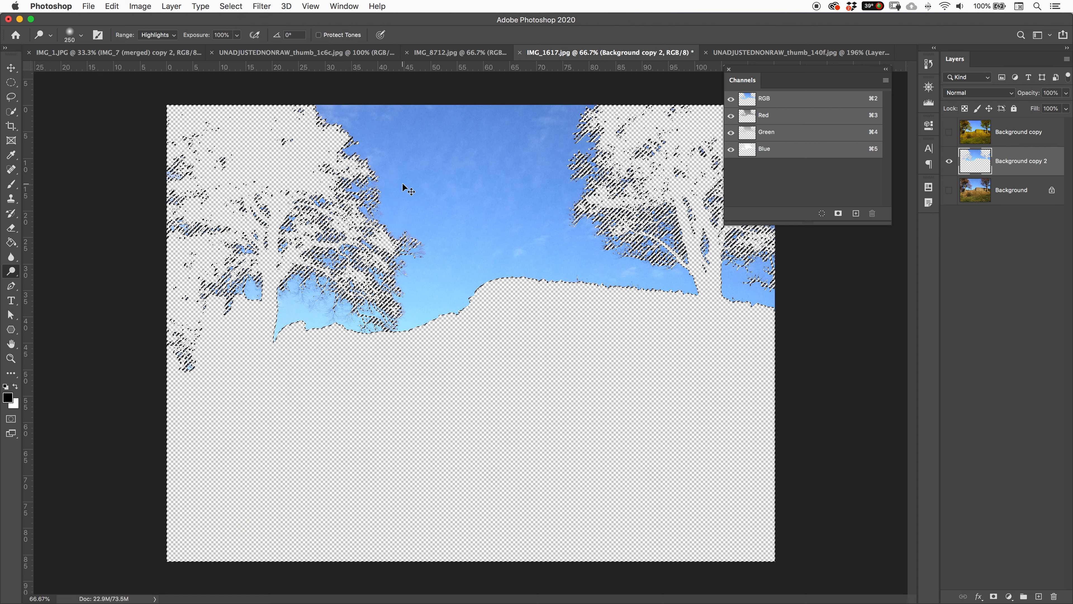
{"action": "key", "text": "super+z"}
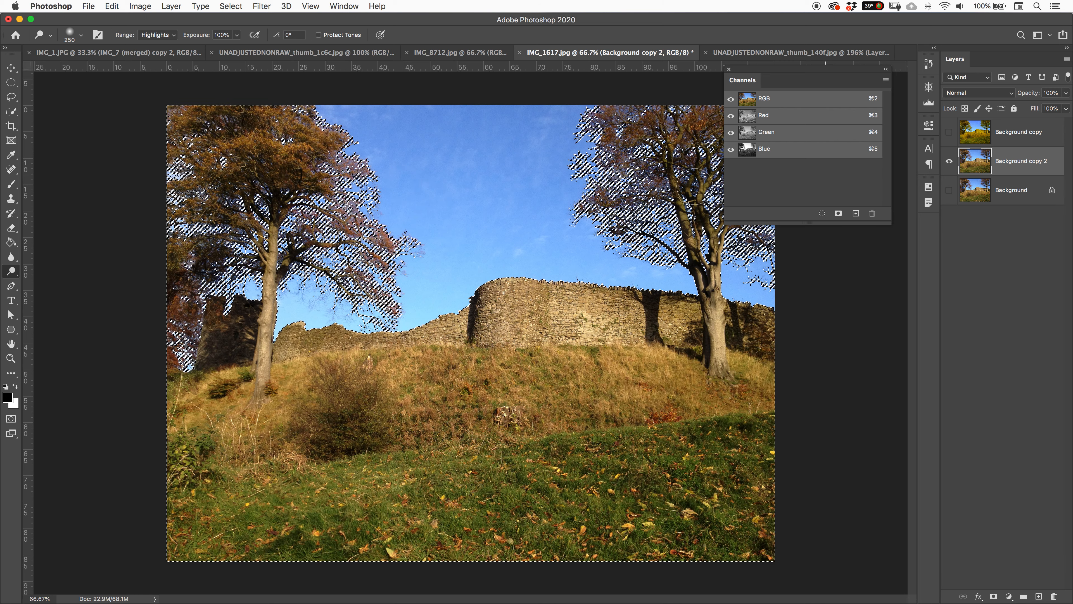
{"action": "key", "text": "Delete"}
{"action": "key", "text": "super+z"}
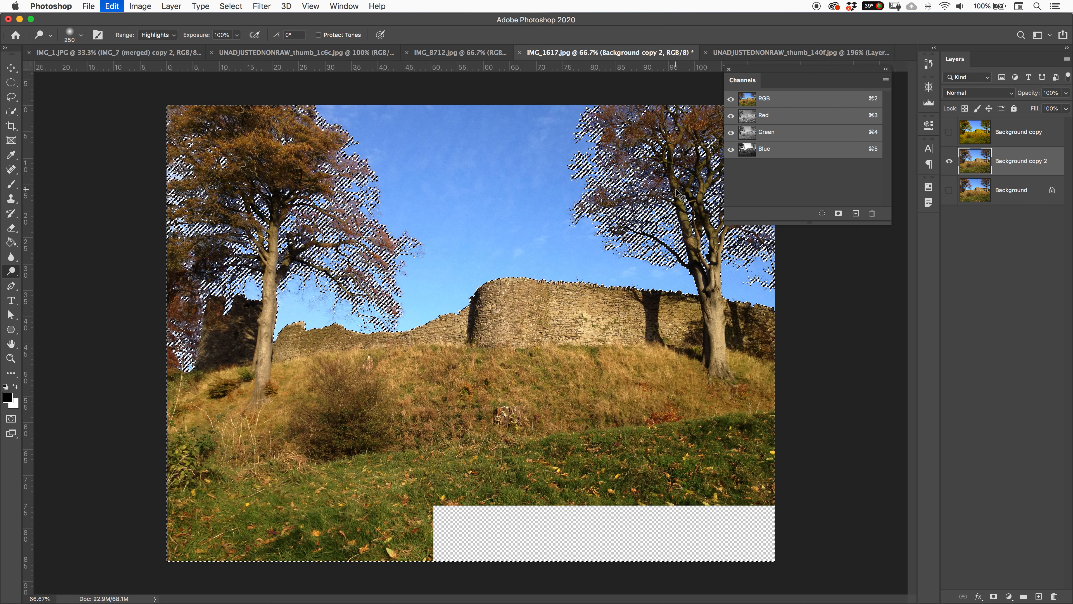
{"action": "key", "text": "super+shift+i"}
- Delete the selected sky from Background copy 2 and clear the selection
{"action": "key", "text": "Delete"}
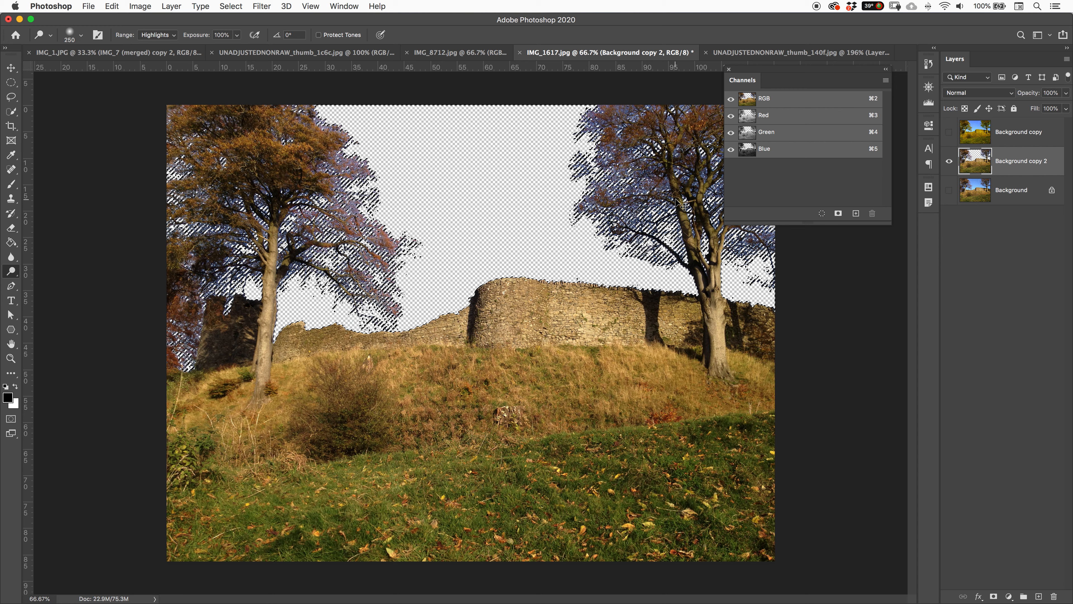
{"action": "key", "text": "super+d"}
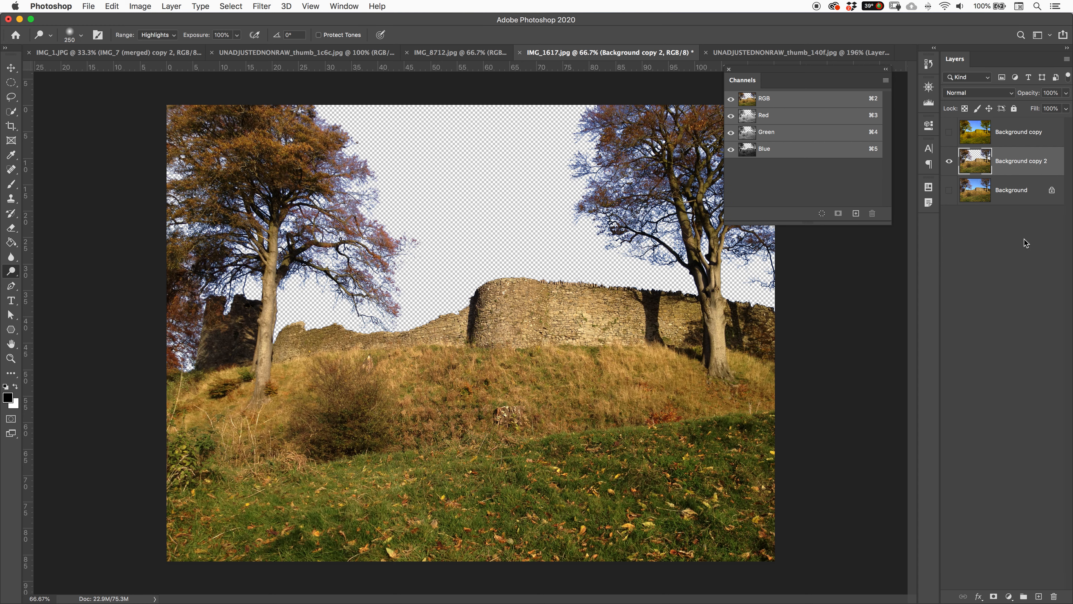
- Add a new layer beneath Background copy 2 and fill it with a medium-dark green of hue 93° using the Paint Bucket
{"action": "left_click", "coordinate": [1040, 596]}
{"action": "left_click_drag", "start_coordinate": [1010, 169], "coordinate": [1013, 201]}
{"action": "key", "text": "g"}
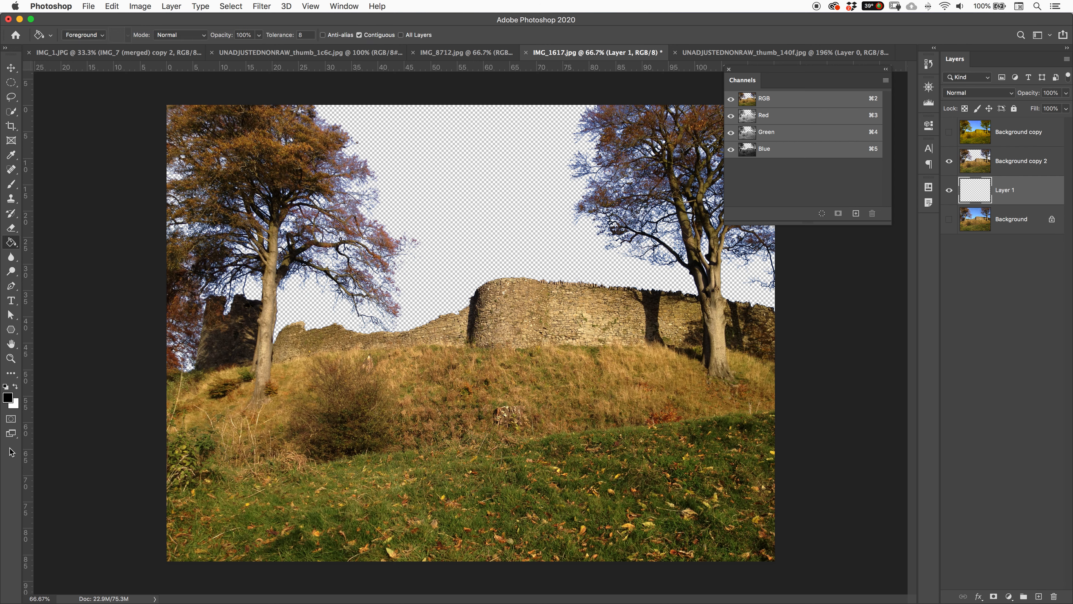
{"action": "left_click", "coordinate": [8, 397]}
{"action": "left_click", "coordinate": [667, 367]}
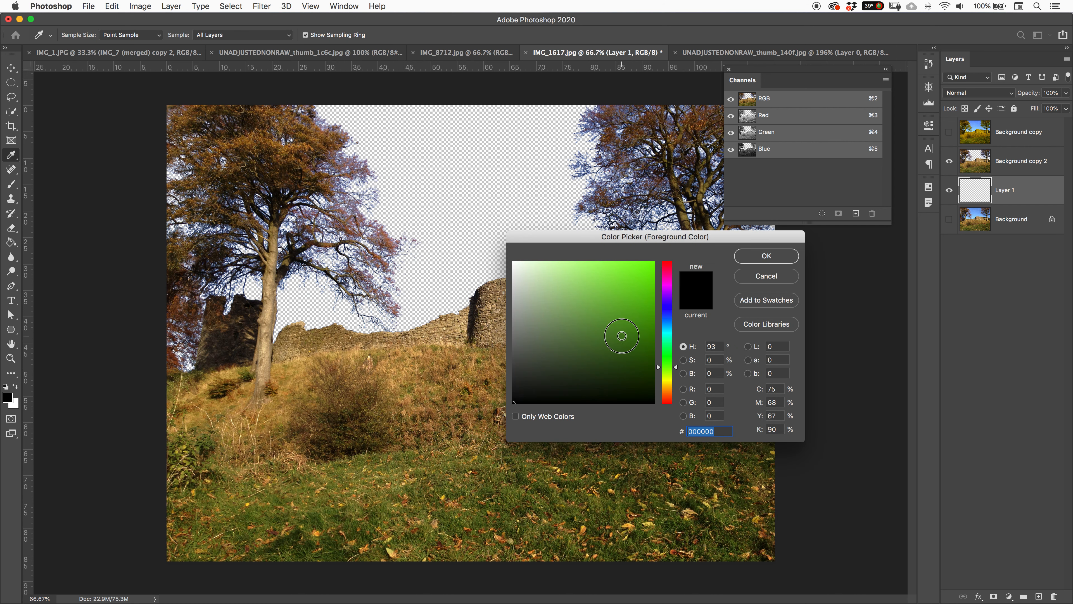
{"action": "left_click", "coordinate": [654, 304]}
{"action": "left_click", "coordinate": [767, 255]}
{"action": "left_click", "coordinate": [535, 222]}
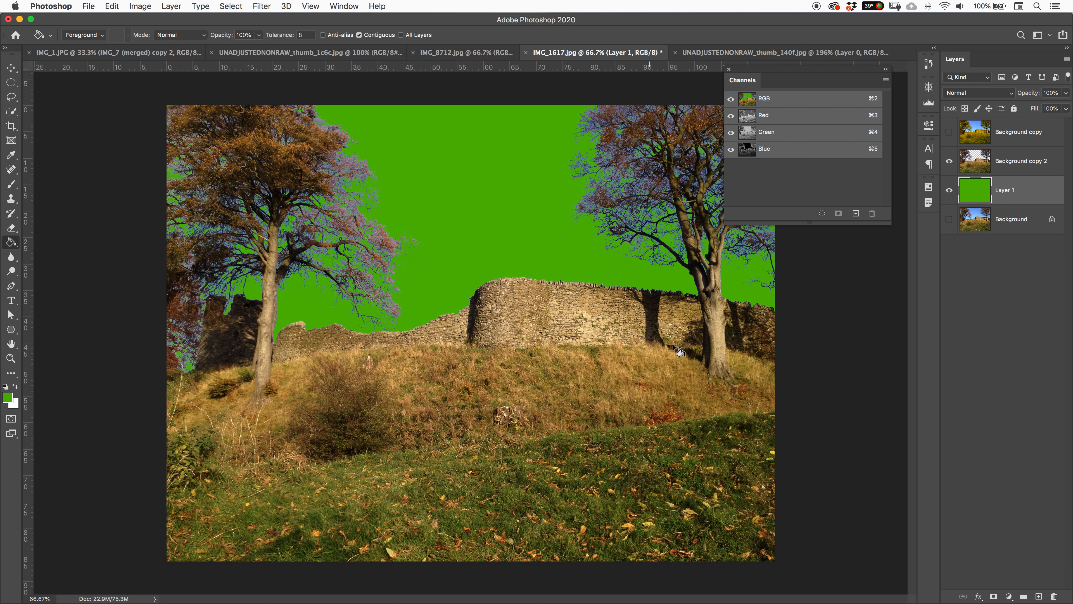
- Change the foreground colour to a bright, fully saturated green and refill Layer 1 with it
{"action": "left_click", "coordinate": [8, 397]}
{"action": "left_click", "coordinate": [651, 269]}
{"action": "left_click", "coordinate": [766, 256]}
{"action": "left_click", "coordinate": [478, 258]}
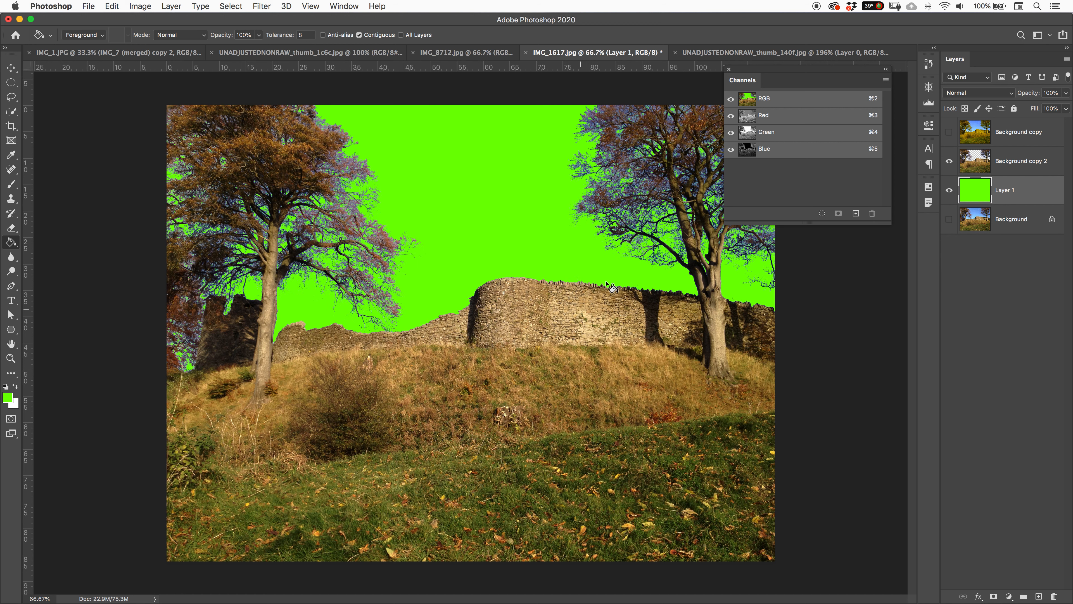
- Collapse the Channels panel and delete the hidden Background copy layer, keeping Layer 1 active
{"action": "left_click", "coordinate": [886, 69]}
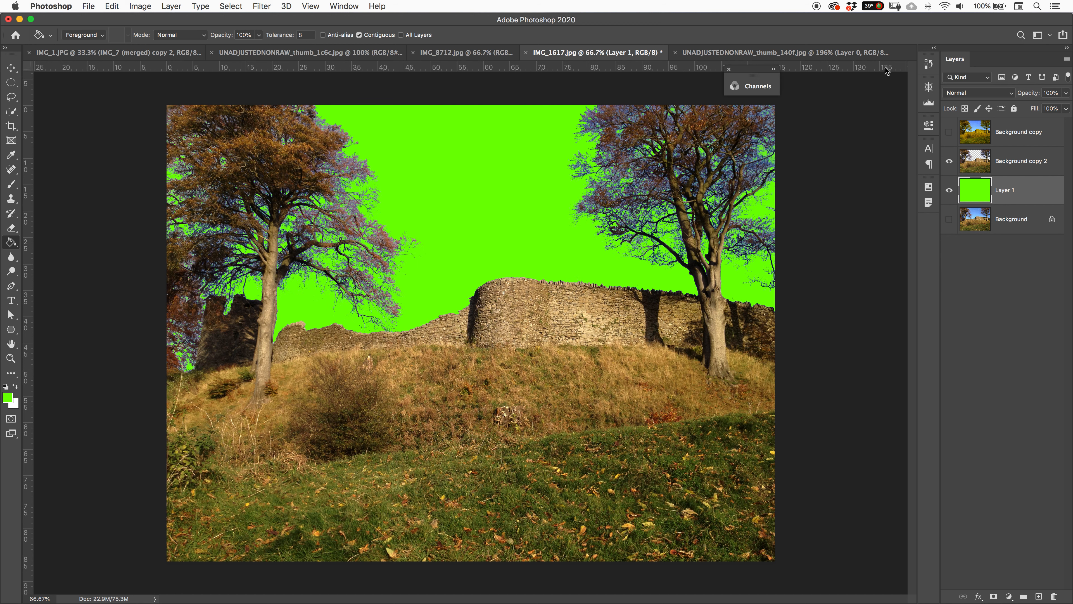
{"action": "left_click", "coordinate": [1012, 135]}
{"action": "key", "text": "Delete"}
{"action": "left_click", "coordinate": [999, 168]}
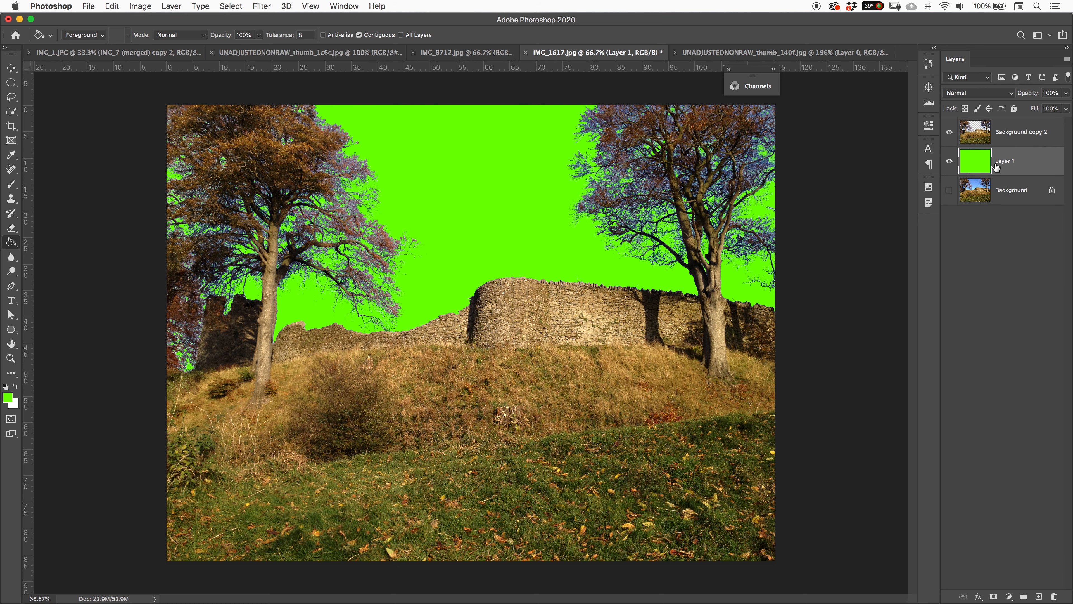
- Compare the cutout and green layers by toggling their visibility, and examine the tree's branch edges up close against the green
{"action": "left_click", "coordinate": [950, 161]}
{"action": "left_click", "coordinate": [950, 161]}
{"action": "left_click", "coordinate": [948, 132]}
{"action": "left_click", "coordinate": [950, 133]}
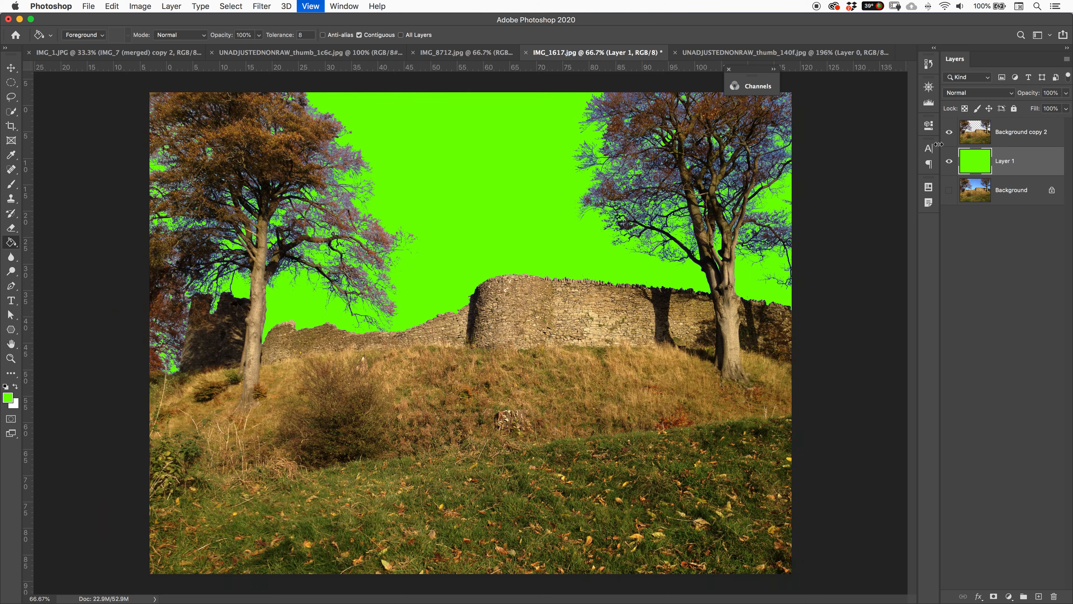
{"action": "key", "text": "super+1"}
{"action": "left_click_drag", "start_coordinate": [244, 210], "coordinate": [329, 309]}
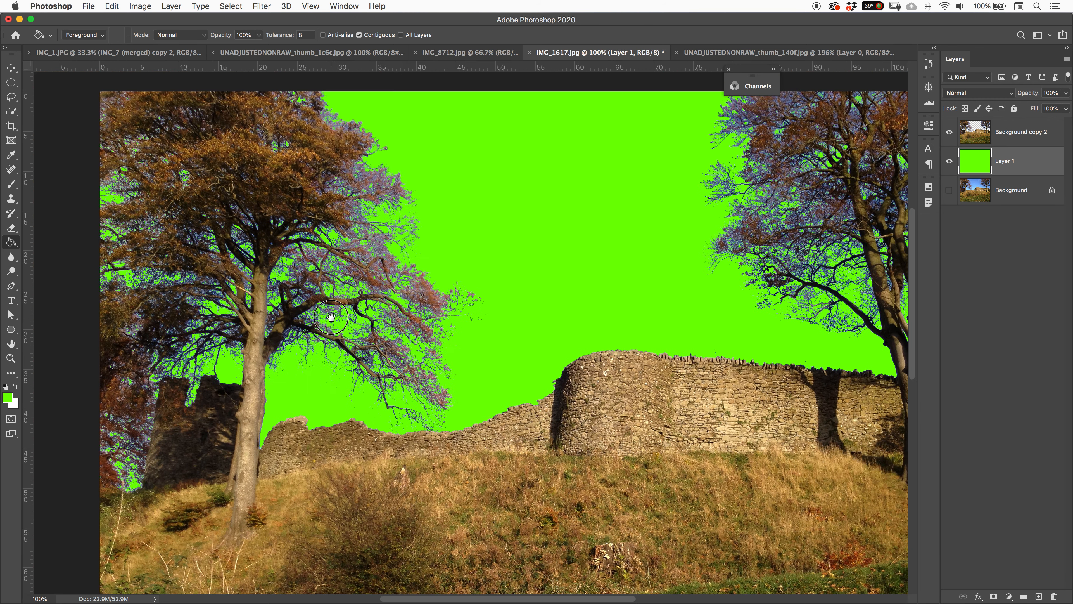
{"action": "key", "text": "super+plus"}
{"action": "left_click_drag", "start_coordinate": [266, 157], "coordinate": [366, 252]}
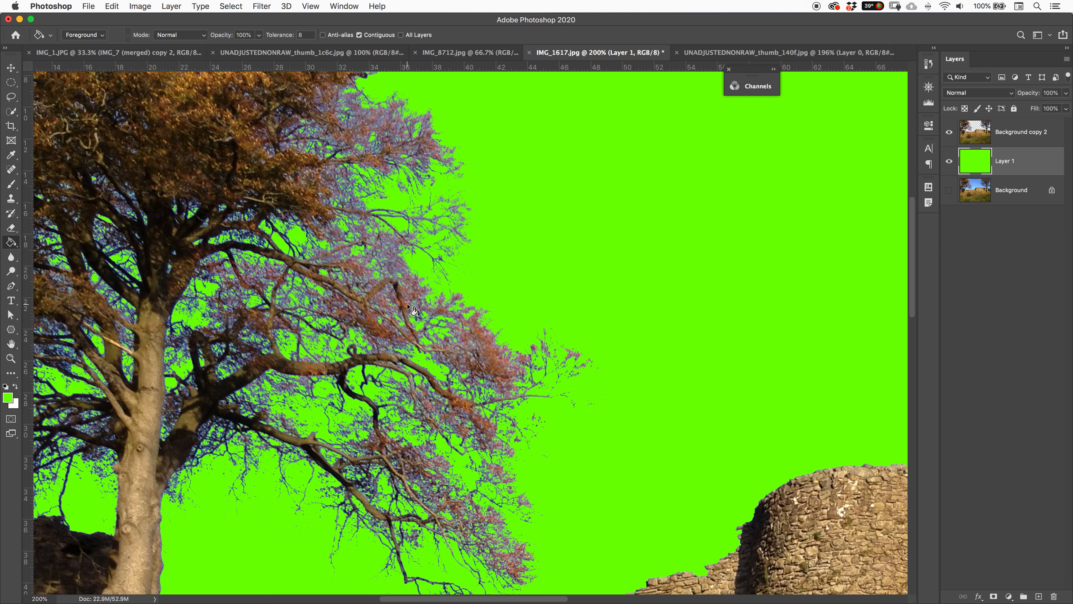
{"action": "key", "text": "super+minus"}
{"action": "key", "text": "super+minus"}
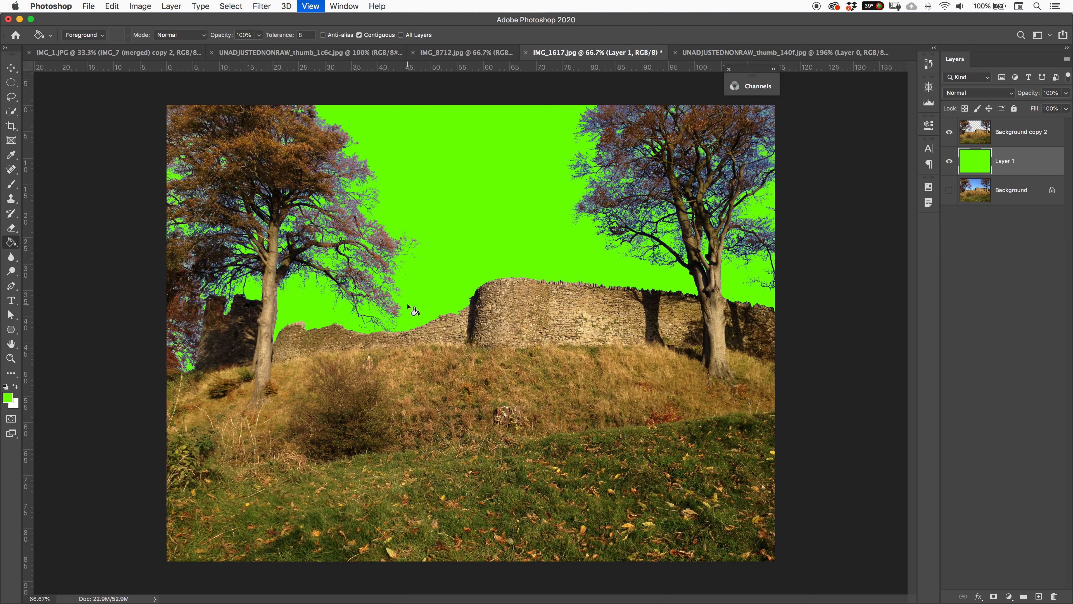
{"action": "key", "text": "super+plus"}
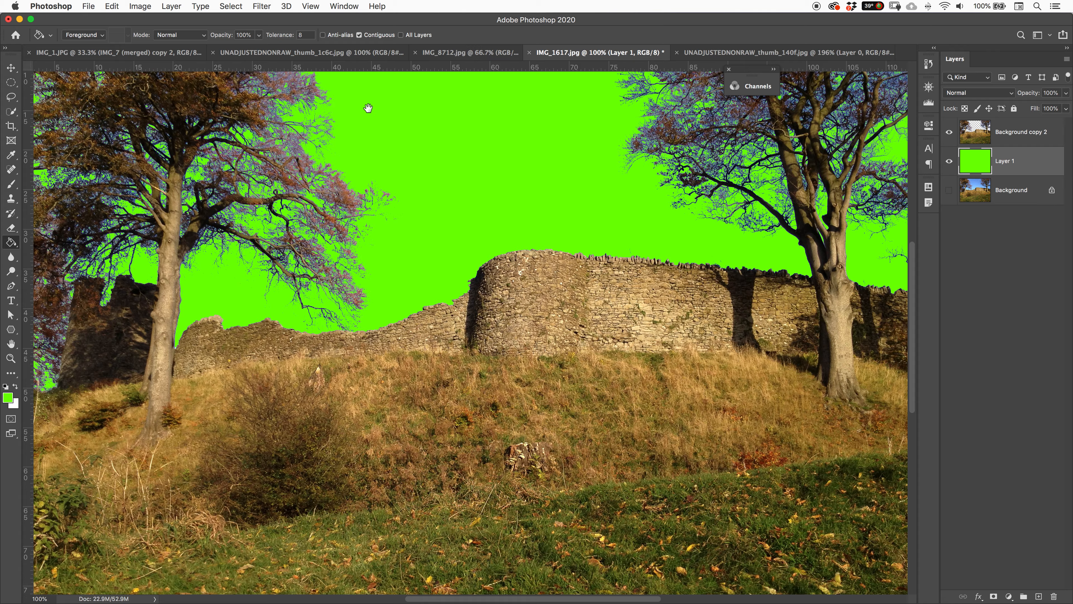
{"action": "left_click_drag", "start_coordinate": [367, 151], "coordinate": [398, 273]}
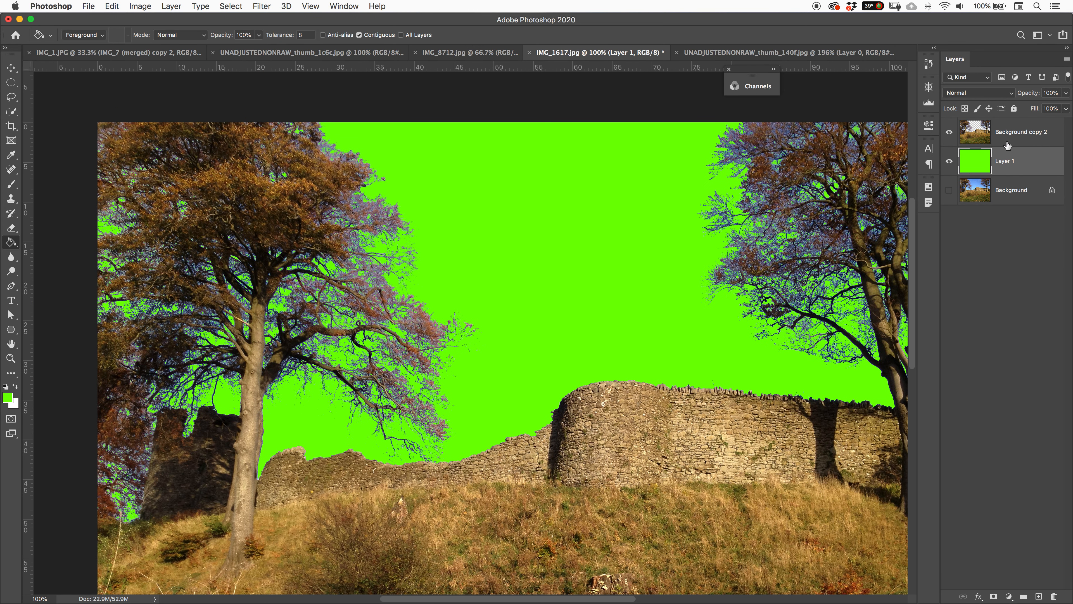
- Make Background copy 2 active, check both layers with and without visibility, and load the cutout's pixels as a selection
{"action": "left_click", "coordinate": [968, 136]}
{"action": "left_click", "coordinate": [950, 134]}
{"action": "left_click", "coordinate": [950, 134]}
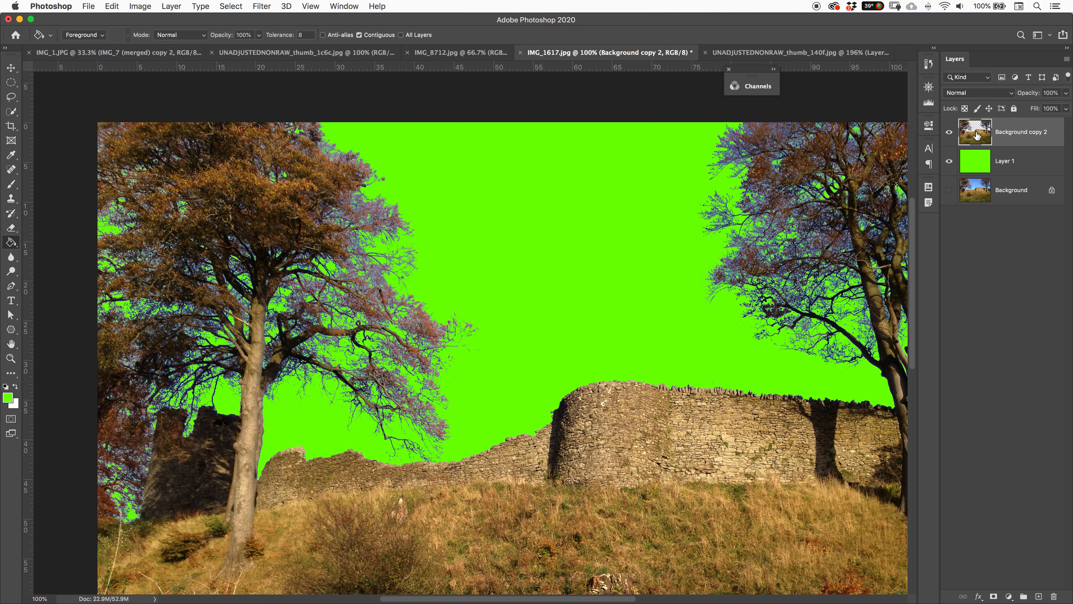
{"action": "left_click", "coordinate": [950, 162]}
{"action": "left_click", "coordinate": [951, 161]}
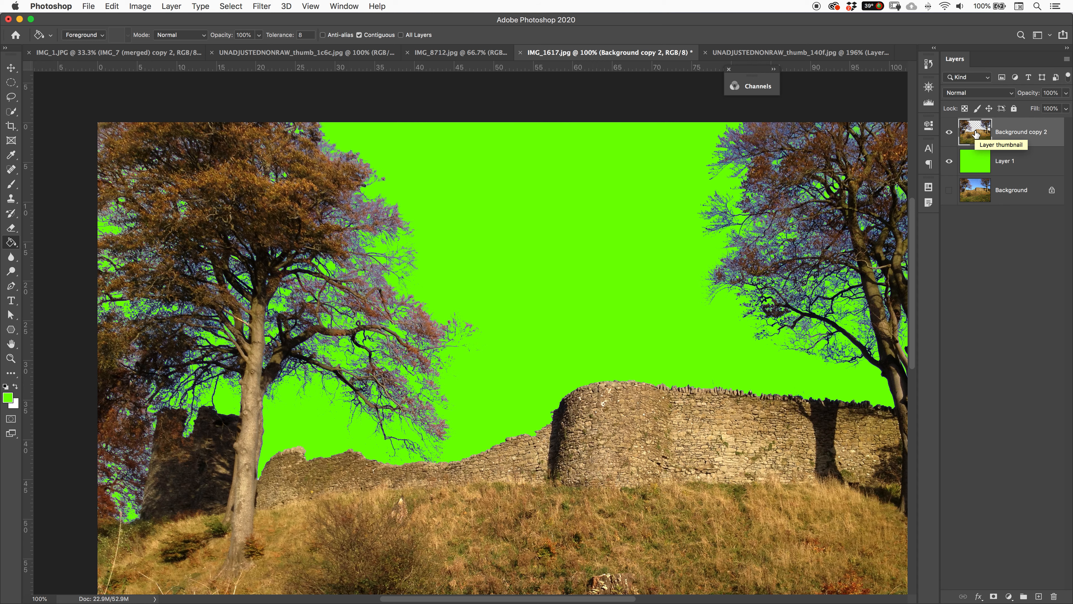
{"action": "left_click", "coordinate": [976, 135]}
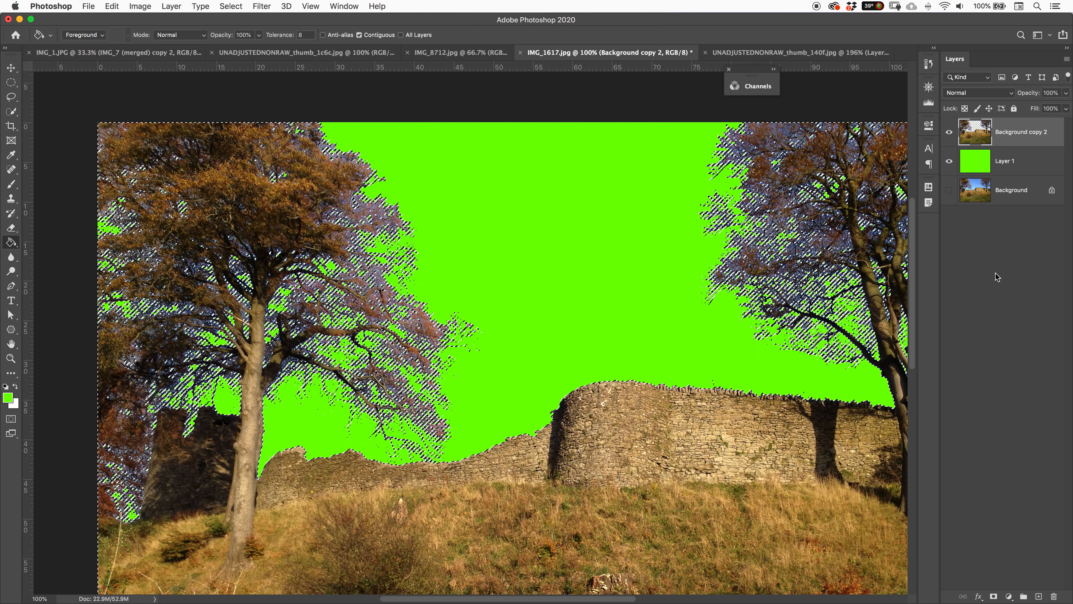
- Add a new layer above Background copy 2, mask it with the loaded cutout selection, and make the layer's pixels active
{"action": "left_click", "coordinate": [1039, 588]}
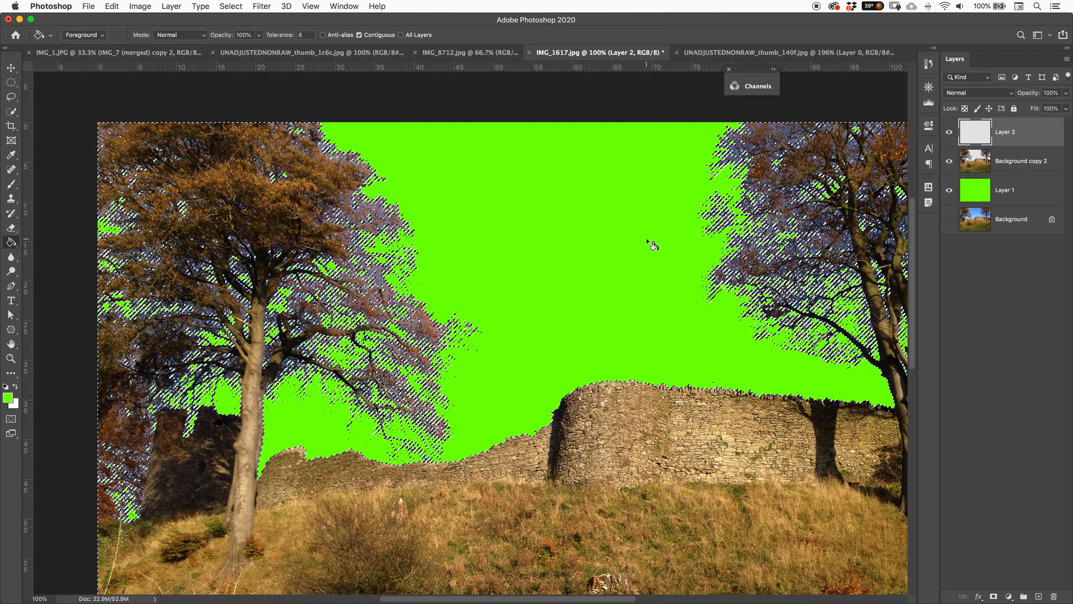
{"action": "key", "text": "super+minus"}
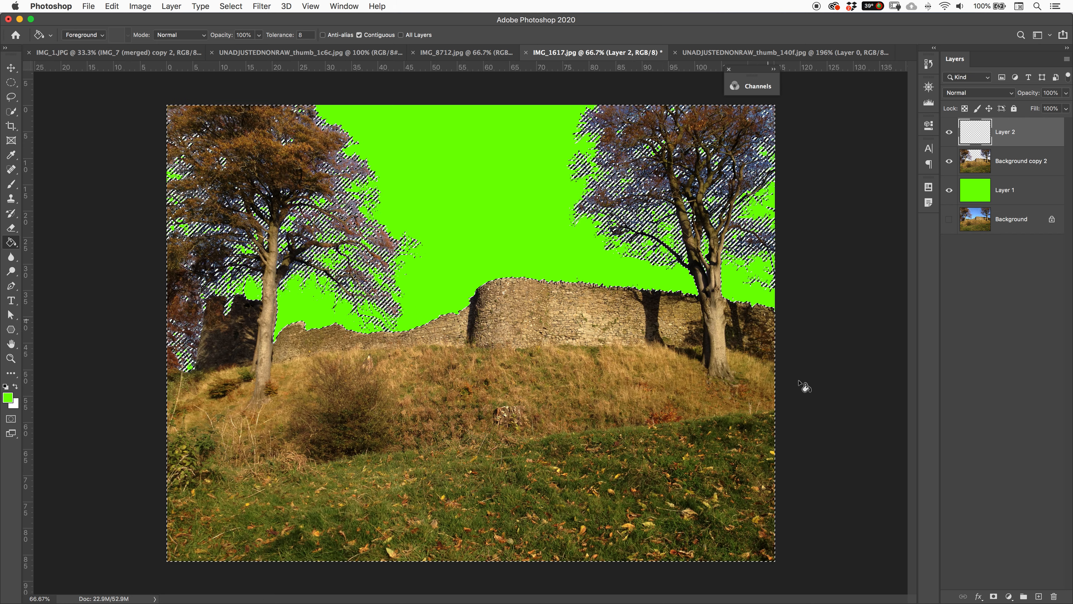
{"action": "left_click", "coordinate": [994, 598]}
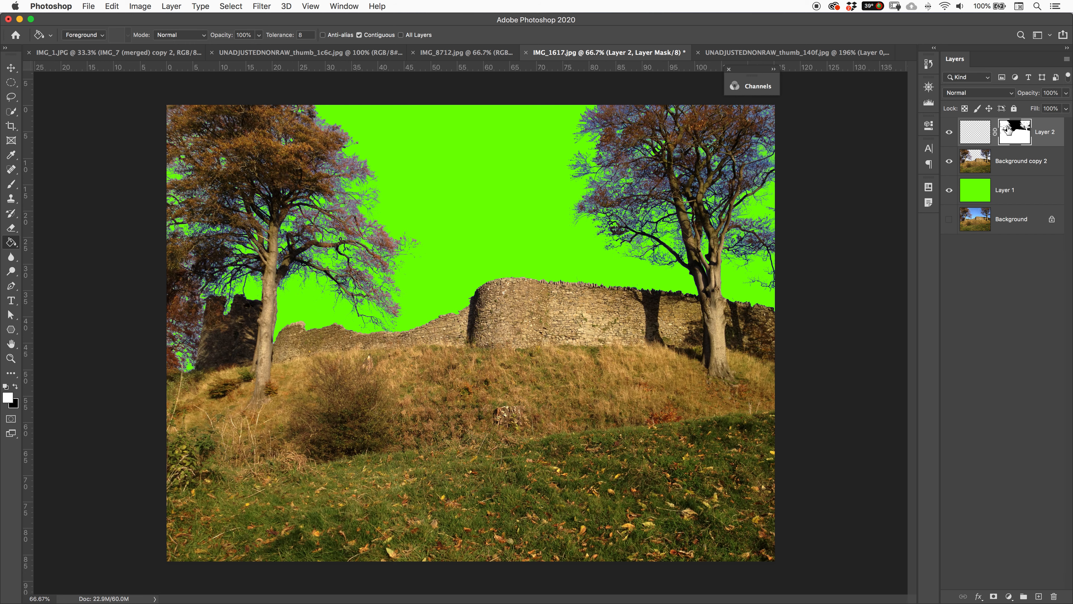
{"action": "left_click", "coordinate": [968, 142]}
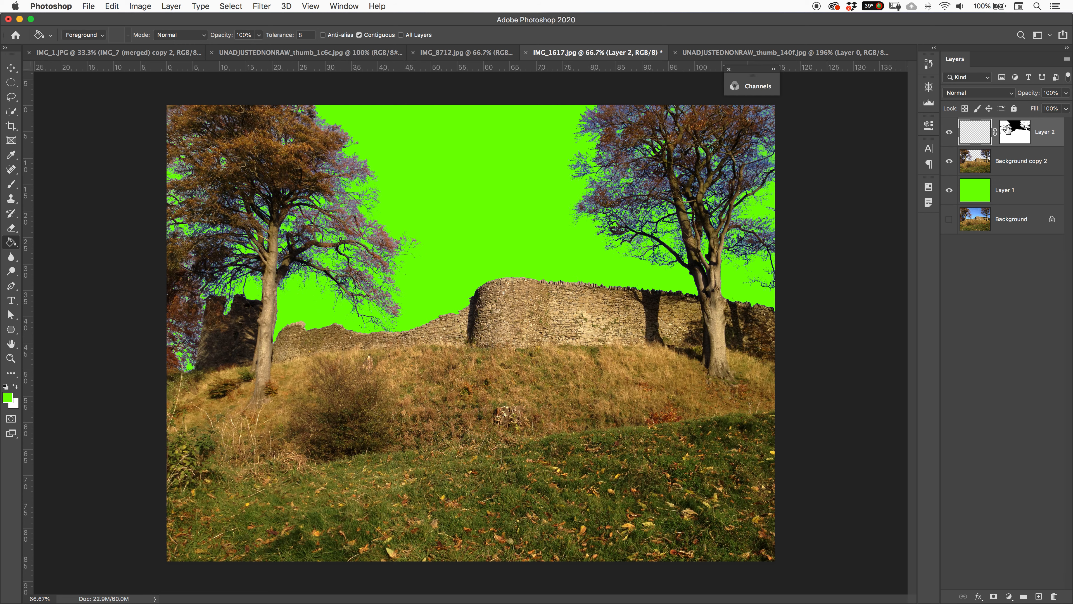
- Compare Layer 2's pixel and mask targets and the options offered for each, finishing with the layer's pixels active
{"action": "left_click", "coordinate": [1014, 132]}
{"action": "left_click", "coordinate": [980, 132]}
{"action": "left_click", "coordinate": [1015, 134]}
{"action": "left_click", "coordinate": [985, 135]}
{"action": "left_click", "coordinate": [1015, 133]}
{"action": "right_click", "coordinate": [1015, 133]}
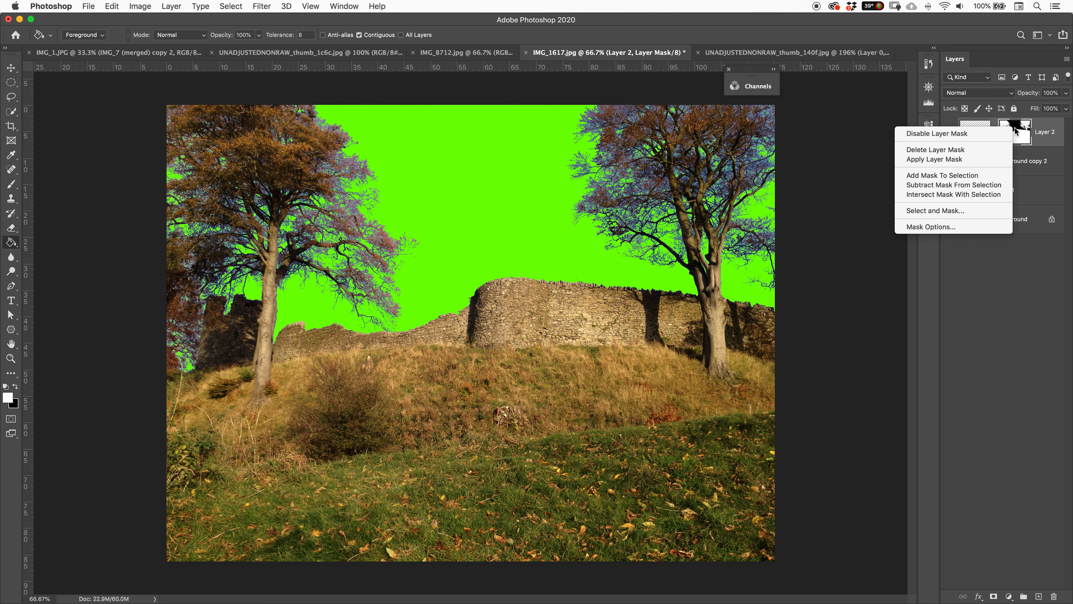
{"action": "left_click", "coordinate": [1016, 132]}
{"action": "left_click", "coordinate": [985, 134]}
{"action": "right_click", "coordinate": [985, 134]}
{"action": "left_click", "coordinate": [985, 133]}
{"action": "left_click", "coordinate": [1017, 136]}
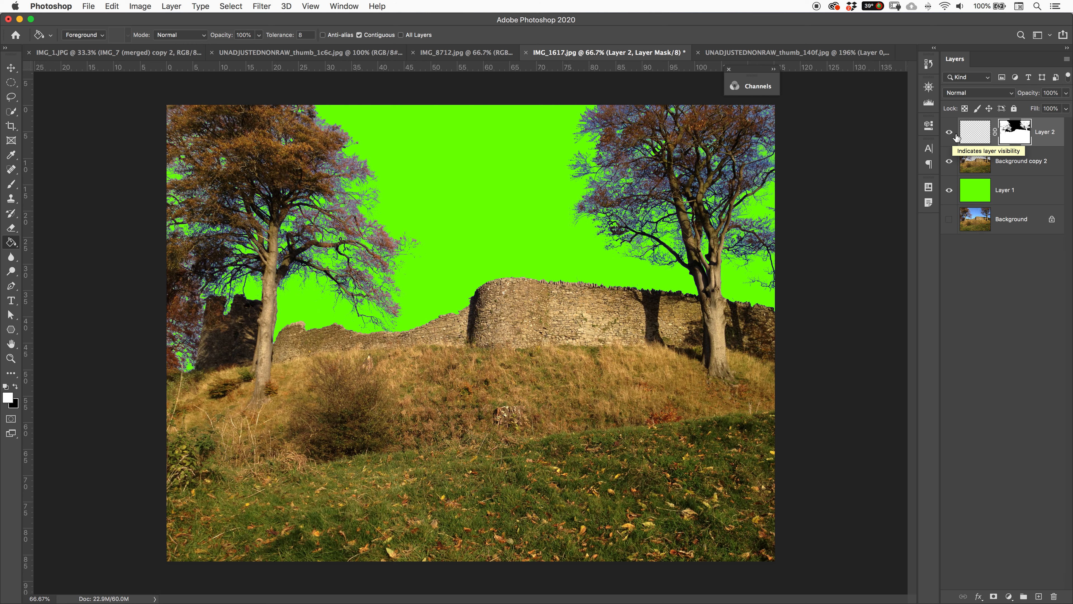
{"action": "left_click", "coordinate": [978, 139]}
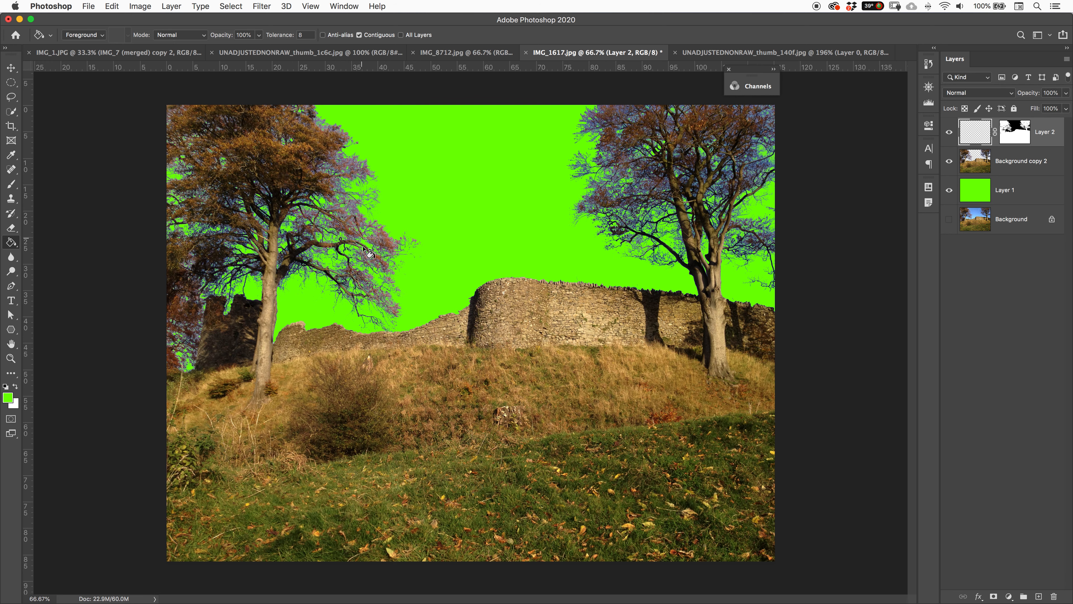
- Choose the Brush tool with the Soft Round tip and enlarge it to 300 px
{"action": "key", "text": "b"}
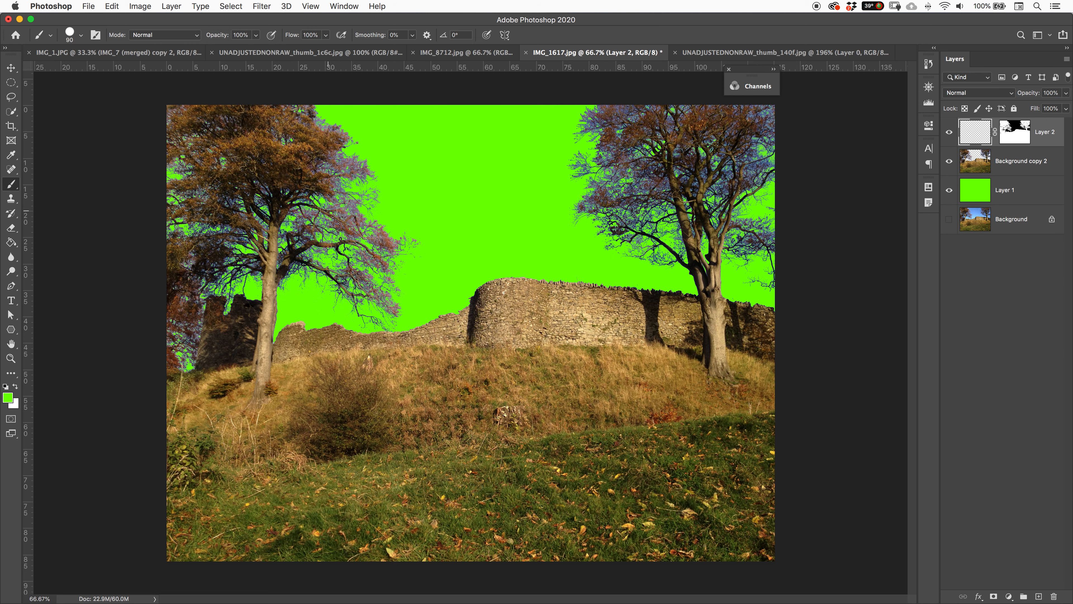
{"action": "right_click", "coordinate": [331, 209]}
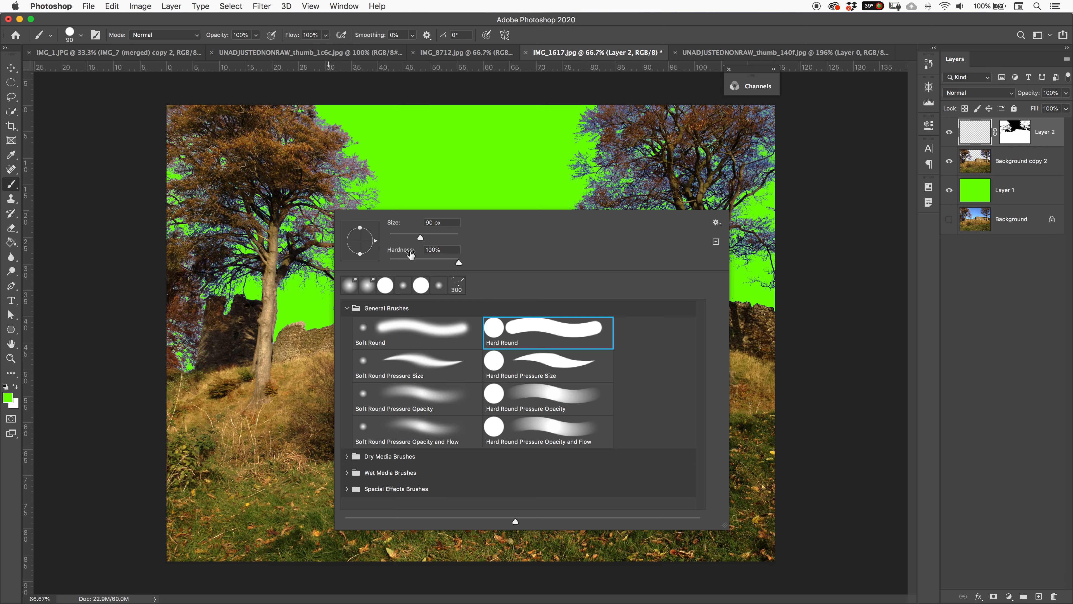
{"action": "left_click", "coordinate": [408, 338]}
{"action": "left_click", "coordinate": [346, 89]}
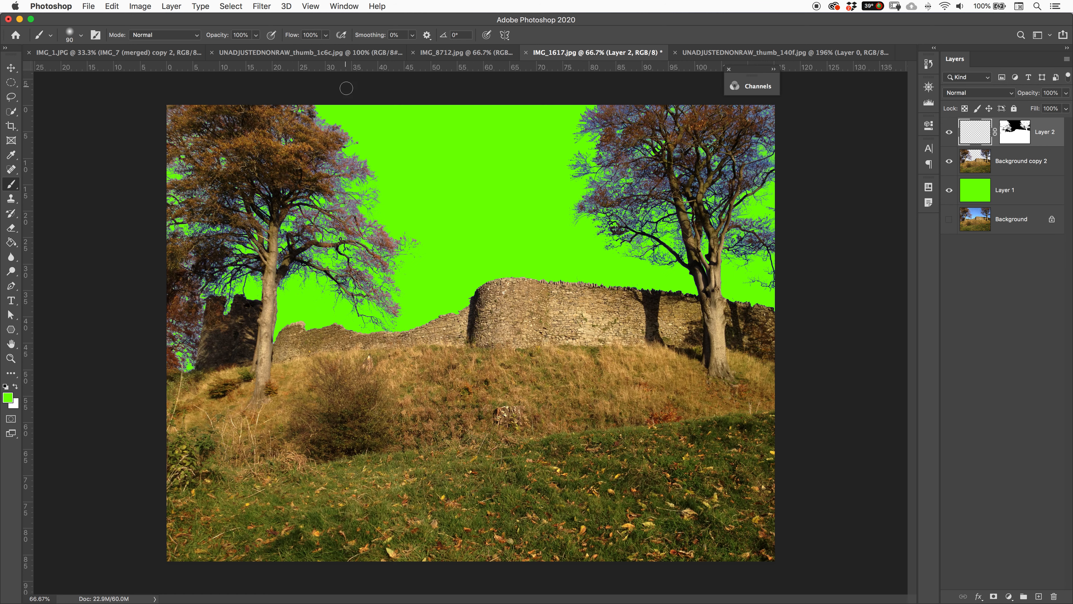
{"action": "key", "text": "bracketright"}
{"action": "key", "text": "bracketright"}
{"action": "key", "text": "bracketright"}
{"action": "key", "text": "bracketright"}
{"action": "key", "text": "bracketright"}
{"action": "key", "text": "bracketright"}
- Sample light brown from the left tree's leaves, paint it over the tree's right-hand branches, enlarge the brush to 600 px, and undo the extra dab
{"action": "left_click", "coordinate": [326, 139], "text": "alt"}
{"action": "left_click_drag", "start_coordinate": [328, 134], "coordinate": [307, 145]}
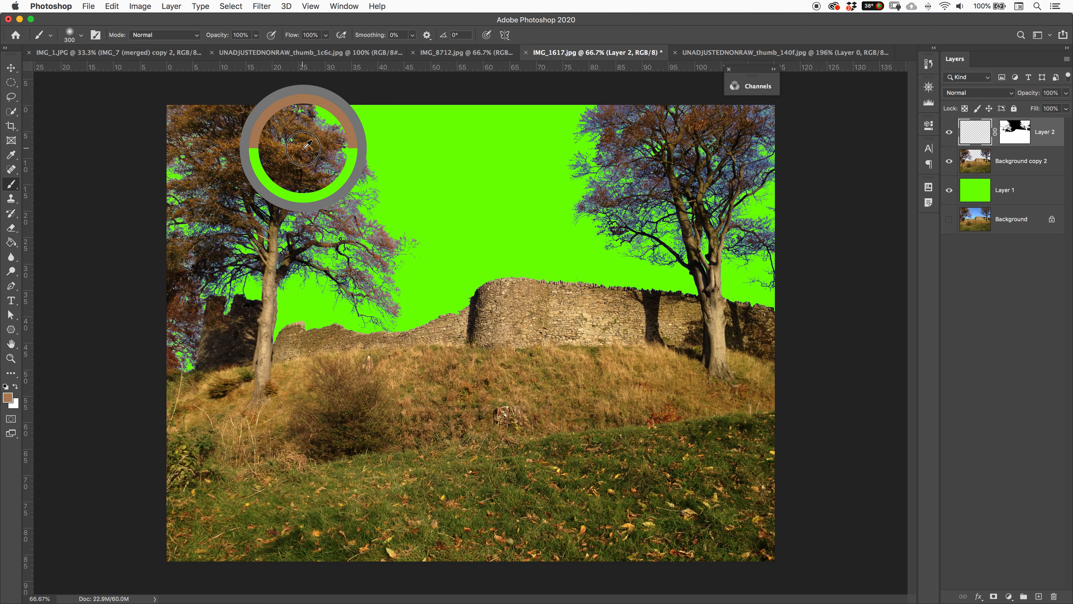
{"action": "mouse_move", "coordinate": [305, 147]}
{"action": "left_mouse_down"}
{"action": "mouse_move", "coordinate": [332, 131]}
{"action": "mouse_move", "coordinate": [379, 155]}
{"action": "left_mouse_up"}
{"action": "key", "text": "bracketright"}
{"action": "key", "text": "bracketright"}
{"action": "key", "text": "bracketright"}
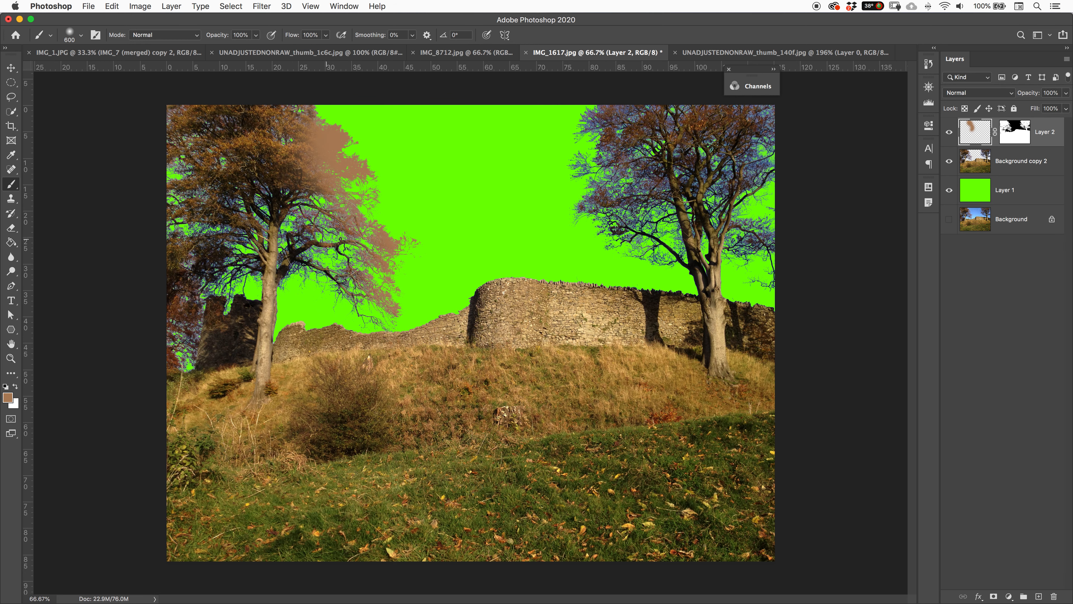
{"action": "left_click", "coordinate": [319, 237]}
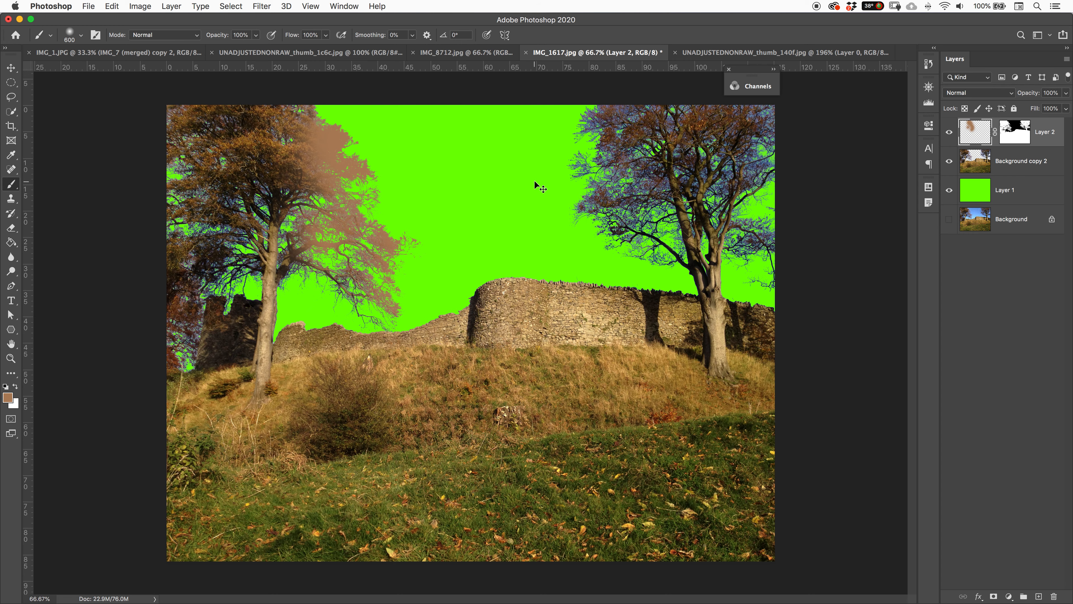
{"action": "key", "text": "super+z"}
- Set Layer 2's blend mode to Color and recolour more of the left tree's inner branches with a 200 px brush
{"action": "key", "text": "super+1"}
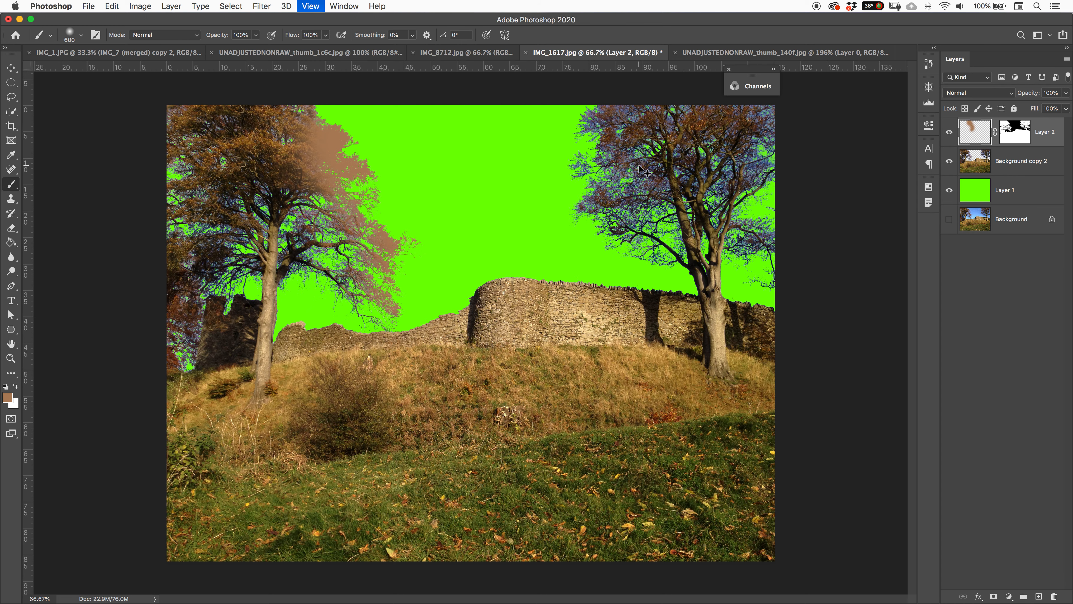
{"action": "left_click_drag", "start_coordinate": [638, 165], "coordinate": [673, 281]}
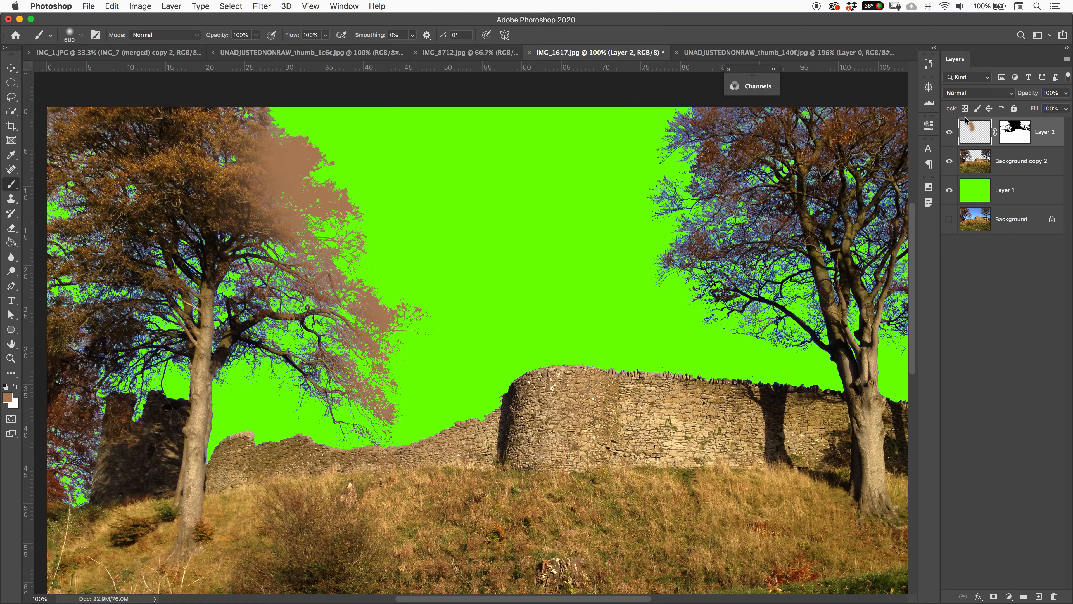
{"action": "left_click", "coordinate": [959, 93]}
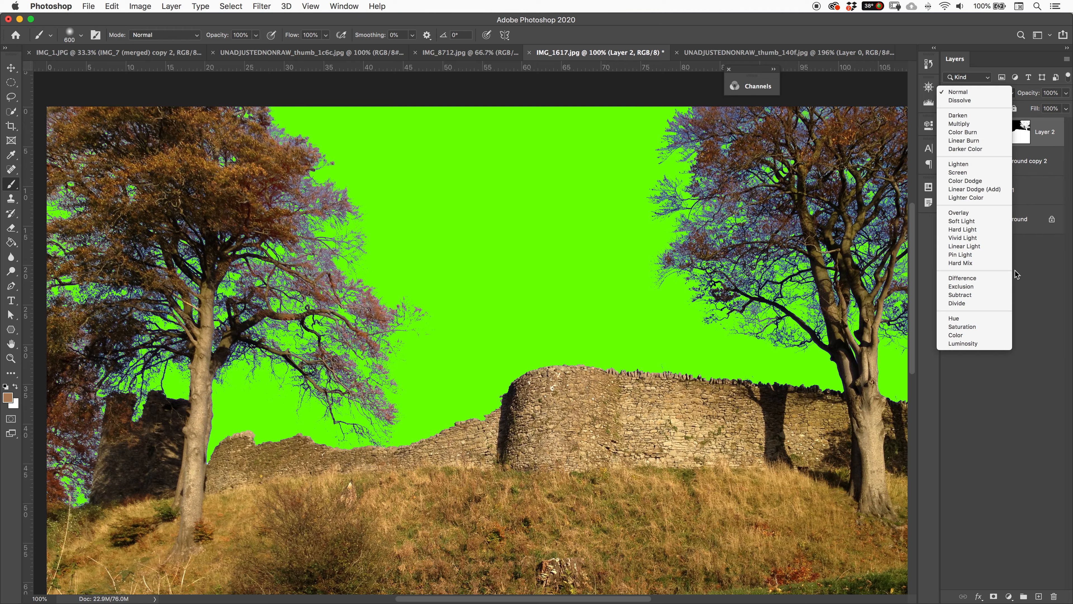
{"action": "left_click", "coordinate": [956, 336]}
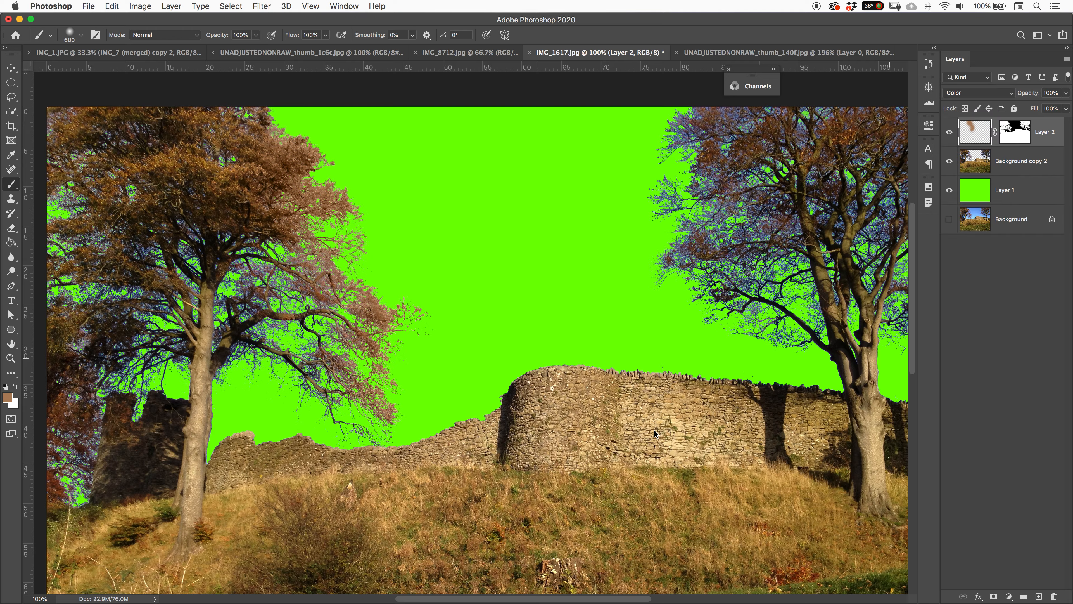
{"action": "key", "text": "bracketleft"}
{"action": "key", "text": "bracketleft"}
{"action": "mouse_move", "coordinate": [279, 281]}
{"action": "left_mouse_down"}
{"action": "mouse_move", "coordinate": [252, 280]}
{"action": "mouse_move", "coordinate": [242, 300]}
{"action": "mouse_move", "coordinate": [301, 286]}
{"action": "mouse_move", "coordinate": [288, 279]}
{"action": "mouse_move", "coordinate": [311, 343]}
{"action": "mouse_move", "coordinate": [345, 372]}
{"action": "mouse_move", "coordinate": [310, 373]}
{"action": "mouse_move", "coordinate": [274, 353]}
{"action": "mouse_move", "coordinate": [375, 430]}
{"action": "mouse_move", "coordinate": [348, 401]}
{"action": "mouse_move", "coordinate": [260, 361]}
{"action": "mouse_move", "coordinate": [240, 377]}
{"action": "mouse_move", "coordinate": [245, 355]}
{"action": "left_mouse_up"}
- Sample an orange-brown from the left tree's foliage and paint it over the tree's outer and lower right-hand branches
{"action": "left_click", "coordinate": [159, 162], "text": "alt"}
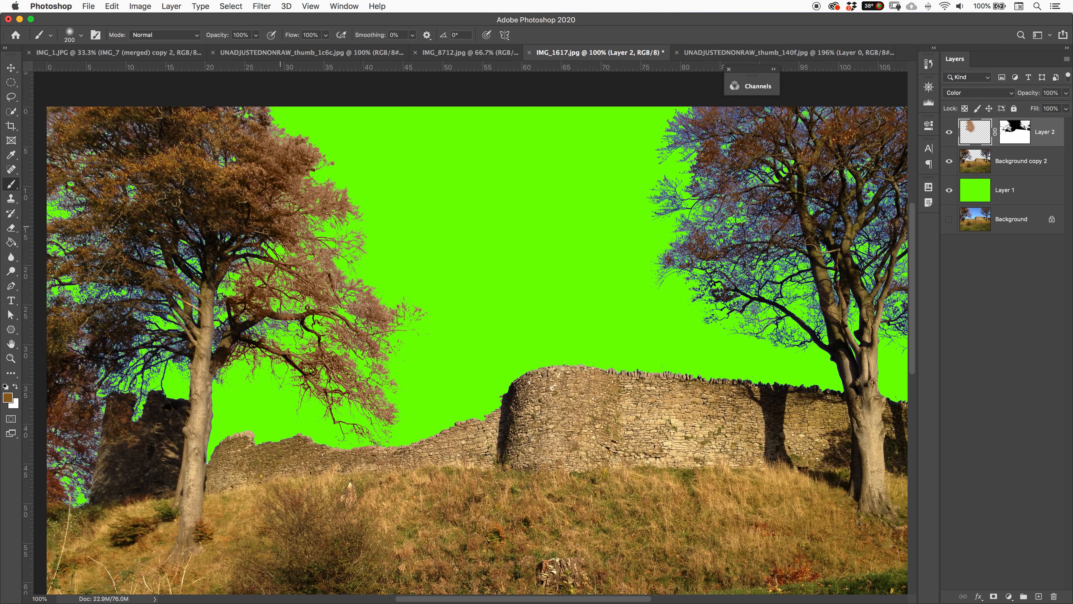
{"action": "mouse_move", "coordinate": [392, 412]}
{"action": "left_mouse_down"}
{"action": "mouse_move", "coordinate": [402, 352]}
{"action": "mouse_move", "coordinate": [346, 304]}
{"action": "left_mouse_up"}
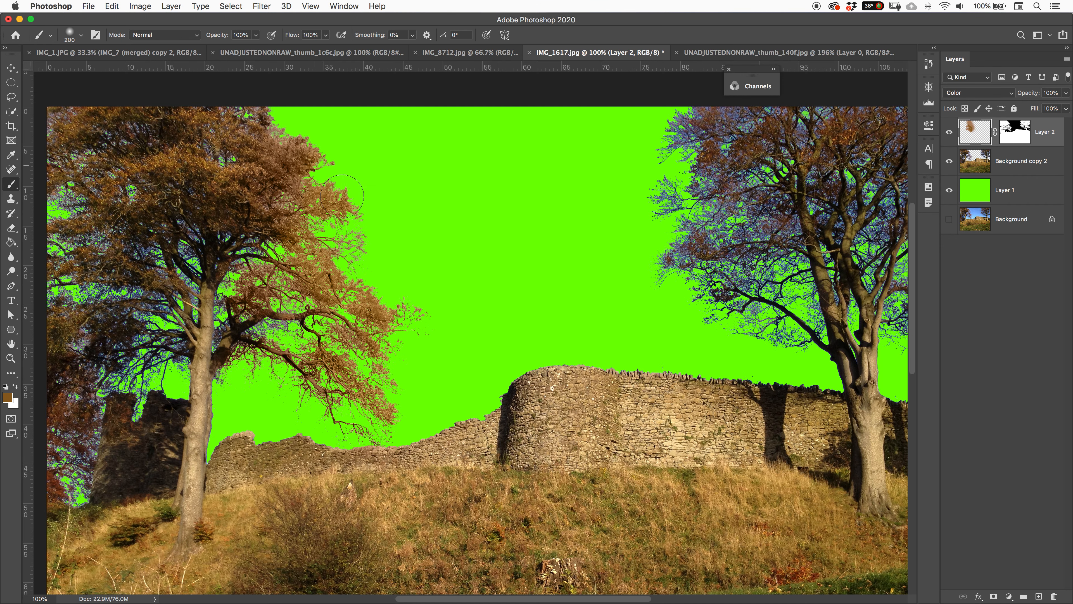
{"action": "left_click_drag", "start_coordinate": [247, 339], "coordinate": [247, 354]}
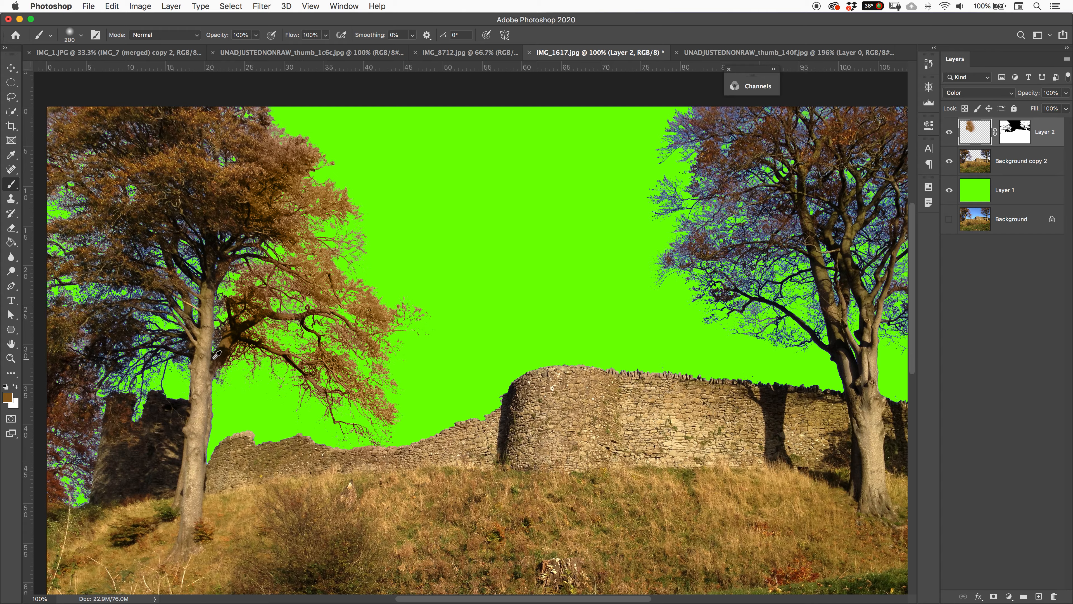
- Sample browns from the left tree's foliage and paint over its remaining bluish branches, including the area around the ruined tower
{"action": "left_click", "coordinate": [148, 343], "text": "alt"}
{"action": "mouse_move", "coordinate": [149, 341]}
{"action": "left_mouse_down"}
{"action": "mouse_move", "coordinate": [194, 371]}
{"action": "mouse_move", "coordinate": [107, 353]}
{"action": "mouse_move", "coordinate": [127, 363]}
{"action": "left_mouse_up"}
{"action": "left_click_drag", "start_coordinate": [136, 401], "coordinate": [302, 362]}
{"action": "mouse_move", "coordinate": [241, 397]}
{"action": "left_mouse_down"}
{"action": "mouse_move", "coordinate": [243, 431]}
{"action": "mouse_move", "coordinate": [248, 413]}
{"action": "left_mouse_up"}
{"action": "mouse_move", "coordinate": [294, 276]}
{"action": "left_mouse_down"}
{"action": "mouse_move", "coordinate": [243, 272]}
{"action": "mouse_move", "coordinate": [315, 284]}
{"action": "mouse_move", "coordinate": [270, 242]}
{"action": "mouse_move", "coordinate": [319, 225]}
{"action": "mouse_move", "coordinate": [372, 258]}
{"action": "mouse_move", "coordinate": [338, 182]}
{"action": "mouse_move", "coordinate": [391, 204]}
{"action": "left_mouse_up"}
{"action": "left_click_drag", "start_coordinate": [417, 251], "coordinate": [429, 337]}
{"action": "mouse_move", "coordinate": [224, 397]}
{"action": "left_mouse_down"}
{"action": "mouse_move", "coordinate": [262, 234]}
{"action": "mouse_move", "coordinate": [245, 233]}
{"action": "mouse_move", "coordinate": [353, 272]}
{"action": "mouse_move", "coordinate": [458, 242]}
{"action": "mouse_move", "coordinate": [463, 269]}
{"action": "mouse_move", "coordinate": [416, 302]}
{"action": "mouse_move", "coordinate": [448, 279]}
{"action": "mouse_move", "coordinate": [438, 246]}
{"action": "mouse_move", "coordinate": [380, 244]}
{"action": "mouse_move", "coordinate": [366, 287]}
{"action": "left_mouse_up"}
{"action": "left_click", "coordinate": [416, 302], "text": "alt"}
{"action": "mouse_move", "coordinate": [304, 444]}
{"action": "left_mouse_down"}
{"action": "mouse_move", "coordinate": [290, 461]}
{"action": "mouse_move", "coordinate": [264, 461]}
{"action": "left_mouse_up"}
- Sample a dark brown from the right tree and paint it over all of that tree's blue-fringed branches
{"action": "scroll", "coordinate": [264, 461], "scroll_direction": "right", "scroll_amount": 10}
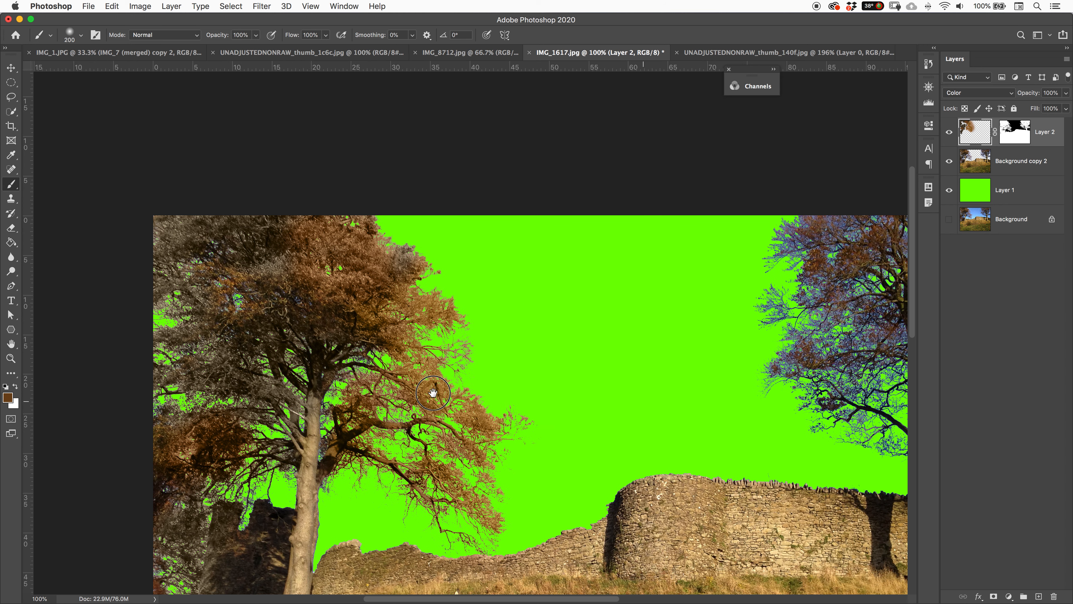
{"action": "left_click", "coordinate": [681, 224], "text": "alt"}
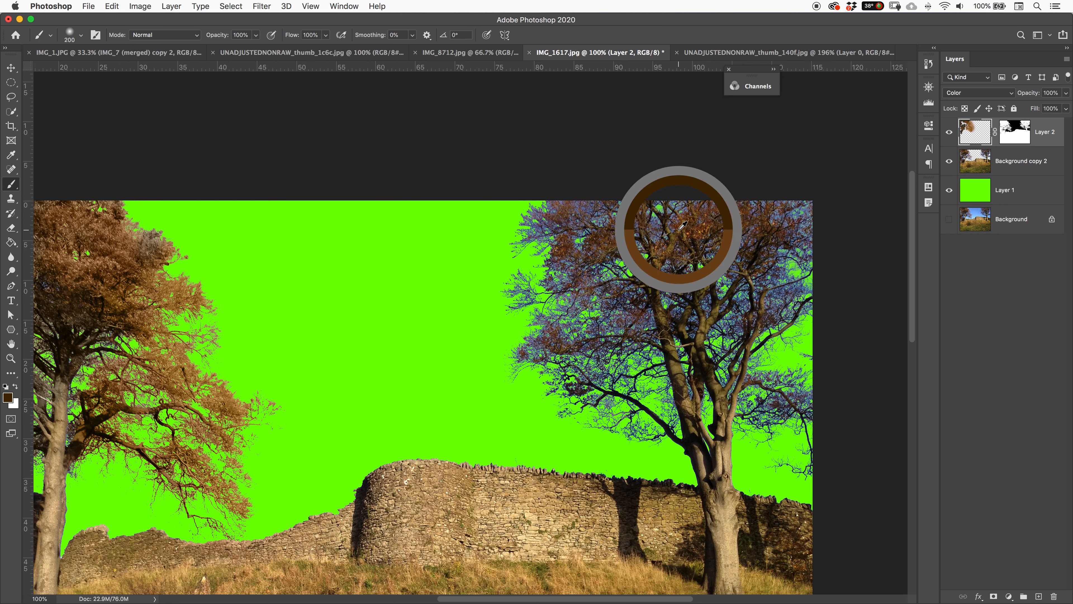
{"action": "mouse_move", "coordinate": [489, 307]}
{"action": "left_mouse_down"}
{"action": "mouse_move", "coordinate": [546, 251]}
{"action": "mouse_move", "coordinate": [532, 237]}
{"action": "mouse_move", "coordinate": [541, 339]}
{"action": "mouse_move", "coordinate": [588, 395]}
{"action": "mouse_move", "coordinate": [576, 321]}
{"action": "mouse_move", "coordinate": [599, 382]}
{"action": "mouse_move", "coordinate": [571, 418]}
{"action": "mouse_move", "coordinate": [657, 419]}
{"action": "mouse_move", "coordinate": [655, 384]}
{"action": "mouse_move", "coordinate": [628, 339]}
{"action": "mouse_move", "coordinate": [616, 280]}
{"action": "mouse_move", "coordinate": [626, 294]}
{"action": "mouse_move", "coordinate": [576, 209]}
{"action": "mouse_move", "coordinate": [622, 276]}
{"action": "mouse_move", "coordinate": [657, 204]}
{"action": "mouse_move", "coordinate": [551, 258]}
{"action": "mouse_move", "coordinate": [676, 205]}
{"action": "mouse_move", "coordinate": [671, 276]}
{"action": "mouse_move", "coordinate": [684, 311]}
{"action": "left_mouse_up"}
{"action": "mouse_move", "coordinate": [843, 387]}
{"action": "left_mouse_down"}
{"action": "mouse_move", "coordinate": [823, 269]}
{"action": "mouse_move", "coordinate": [793, 192]}
{"action": "mouse_move", "coordinate": [806, 370]}
{"action": "mouse_move", "coordinate": [796, 411]}
{"action": "mouse_move", "coordinate": [688, 362]}
{"action": "mouse_move", "coordinate": [735, 421]}
{"action": "mouse_move", "coordinate": [793, 454]}
{"action": "mouse_move", "coordinate": [783, 253]}
{"action": "mouse_move", "coordinate": [749, 231]}
{"action": "mouse_move", "coordinate": [672, 312]}
{"action": "mouse_move", "coordinate": [736, 229]}
{"action": "left_mouse_up"}
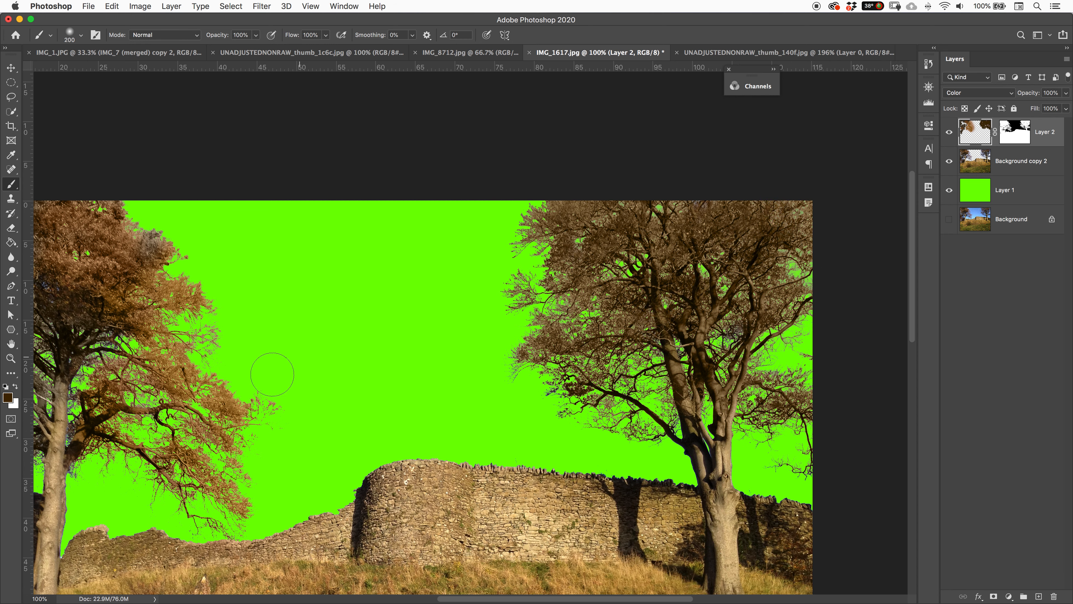
- Compare the whole image with and without Layer 2, and with its layer mask disabled and re-enabled
{"action": "key", "text": "super+0"}
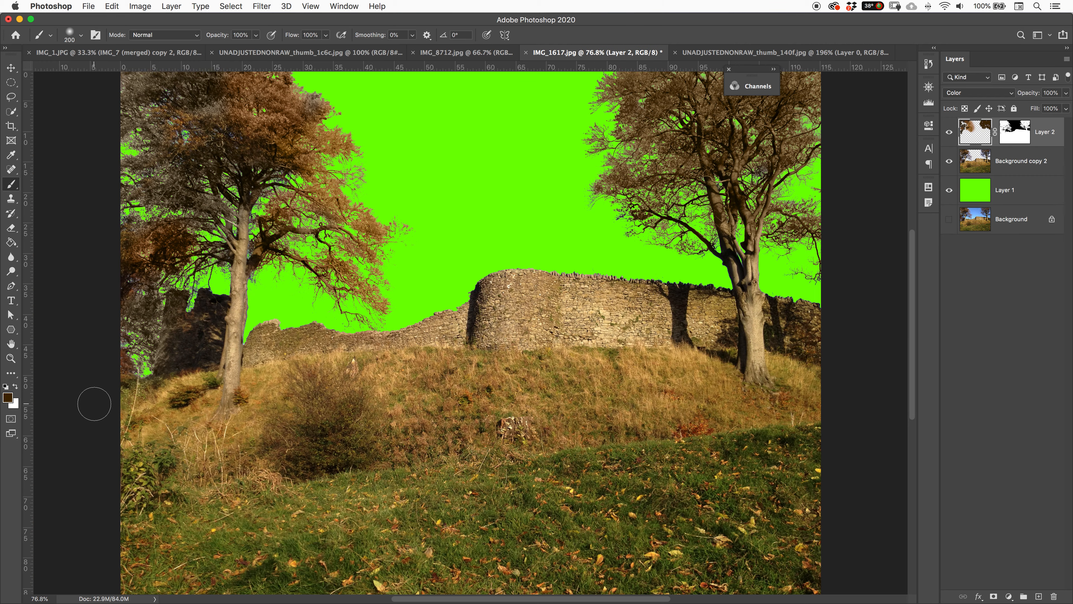
{"action": "left_click", "coordinate": [951, 133]}
{"action": "left_click", "coordinate": [951, 133]}
{"action": "left_click", "coordinate": [1003, 137], "text": "shift"}
{"action": "key", "text": "d"}
{"action": "left_click", "coordinate": [1021, 135], "text": "shift"}
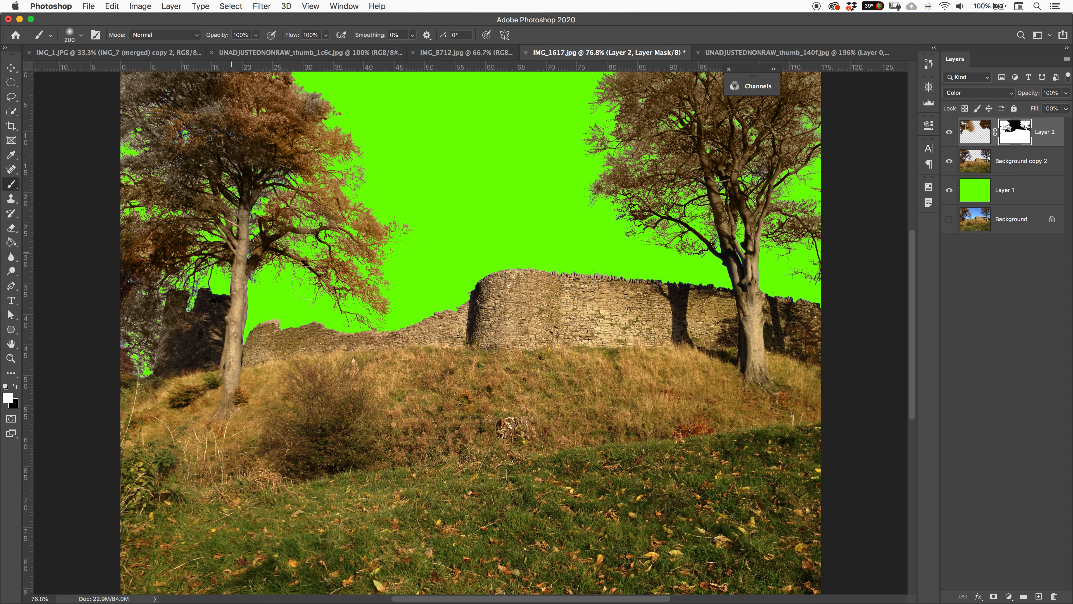
- Delete Layer 2, Background copy 2 and Layer 1, leaving only Background, and close the floating Channels panel
{"action": "left_click", "coordinate": [1022, 197], "text": "shift"}
{"action": "key", "text": "Delete"}
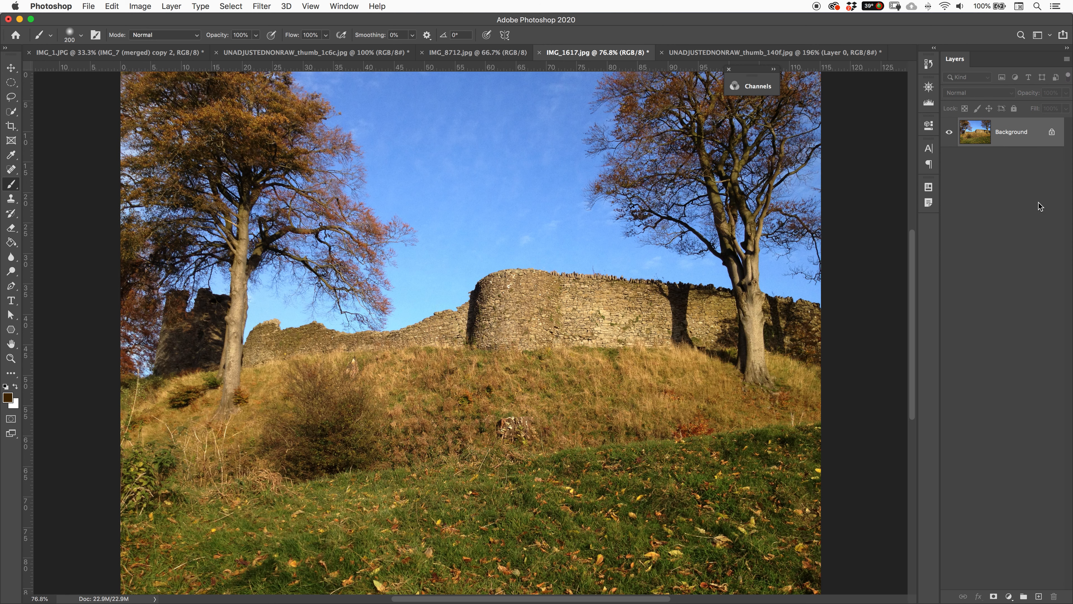
{"action": "left_click", "coordinate": [730, 70]}
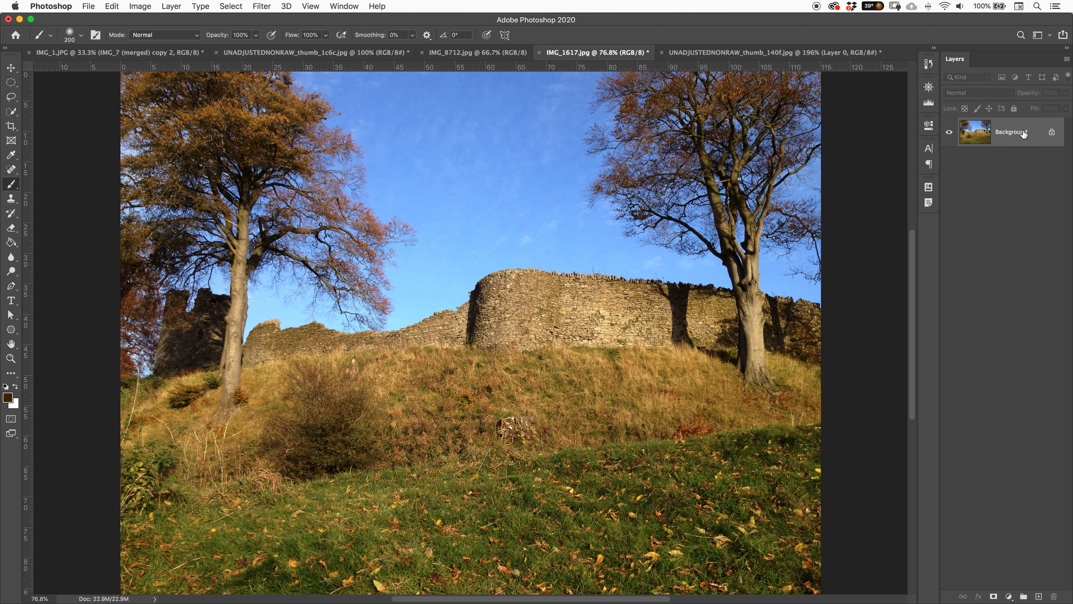
- Duplicate the Background layer and make the copy active
{"action": "left_click_drag", "start_coordinate": [1023, 139], "coordinate": [1039, 596]}
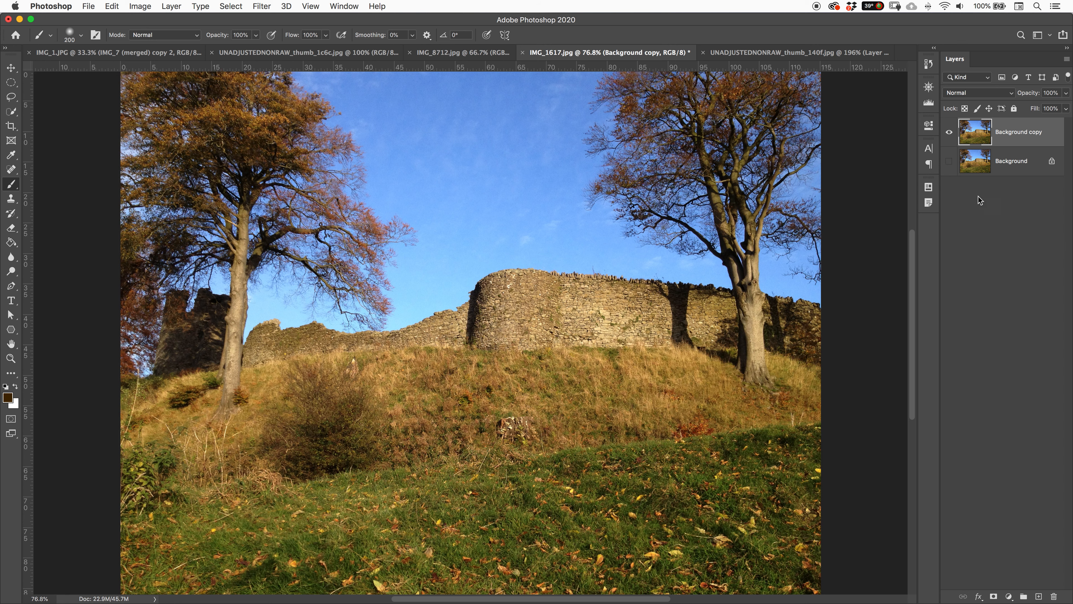
{"action": "left_click", "coordinate": [1002, 164]}
{"action": "left_click", "coordinate": [995, 138]}
- Erase freehand strokes across Background copy, check them with the original Background hidden and shown, and undo the erasing
{"action": "key", "text": "e"}
{"action": "mouse_move", "coordinate": [362, 294]}
{"action": "left_mouse_down"}
{"action": "mouse_move", "coordinate": [546, 159]}
{"action": "mouse_move", "coordinate": [520, 205]}
{"action": "mouse_move", "coordinate": [615, 248]}
{"action": "left_mouse_up"}
{"action": "key", "text": "super+z"}
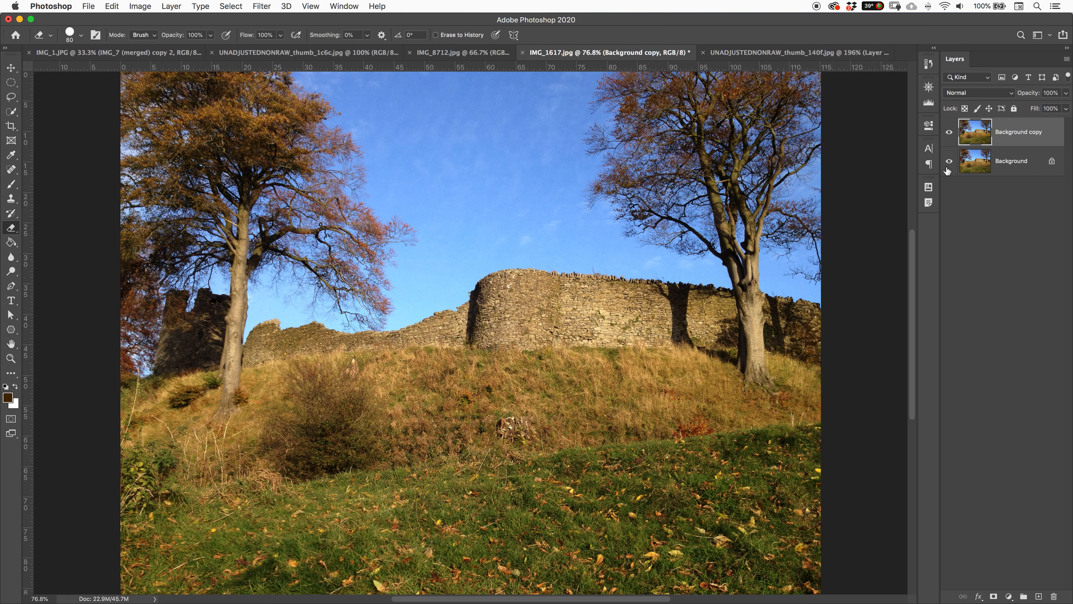
{"action": "mouse_move", "coordinate": [639, 205]}
{"action": "left_mouse_down"}
{"action": "mouse_move", "coordinate": [612, 201]}
{"action": "mouse_move", "coordinate": [598, 256]}
{"action": "left_mouse_up"}
{"action": "left_click", "coordinate": [949, 163]}
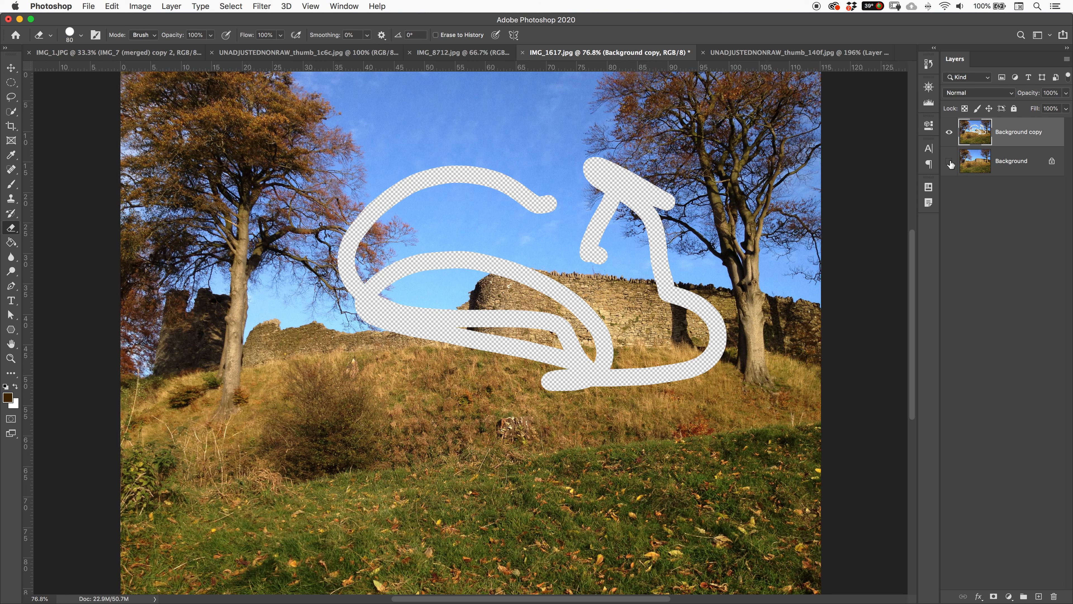
{"action": "left_click", "coordinate": [950, 163]}
{"action": "key", "text": "super+z"}
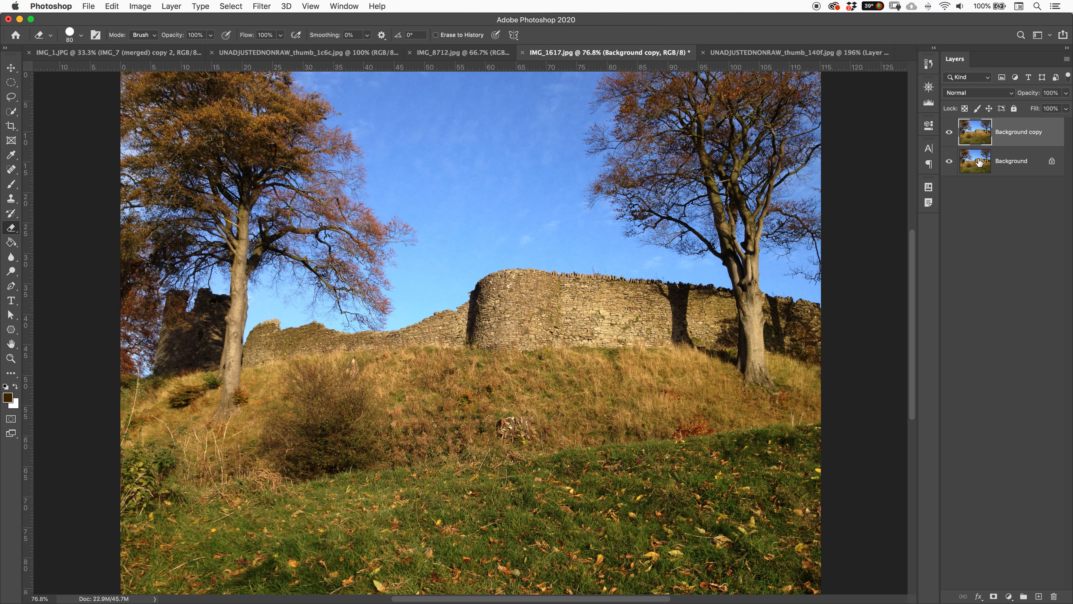
- Hide the Background layer, make Background copy active, and draw an elliptical selection over the sky and the wall's rounded end
{"action": "left_click", "coordinate": [979, 163]}
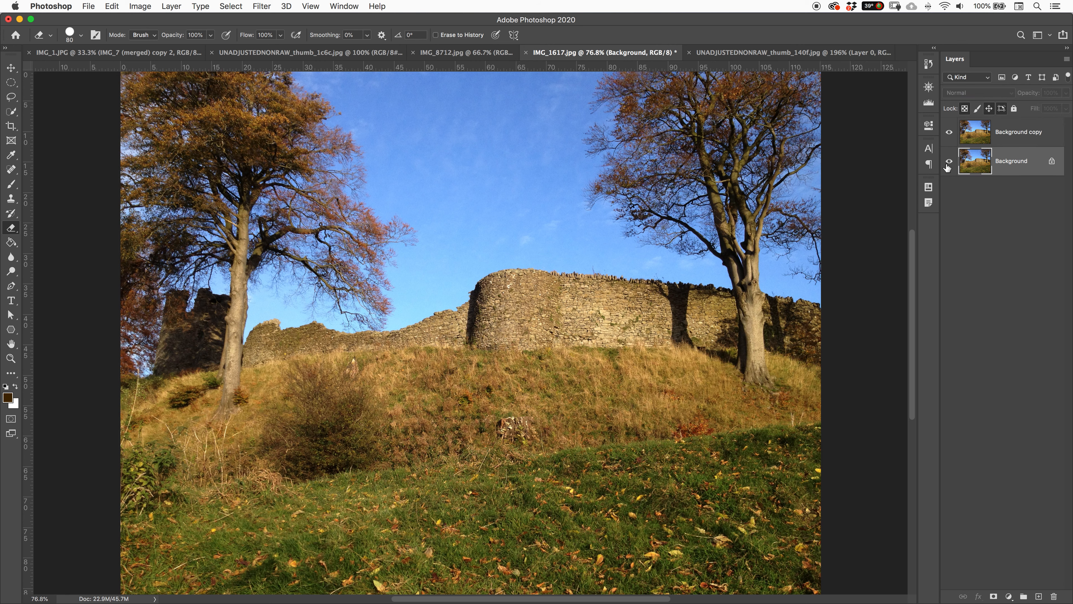
{"action": "left_click", "coordinate": [989, 137]}
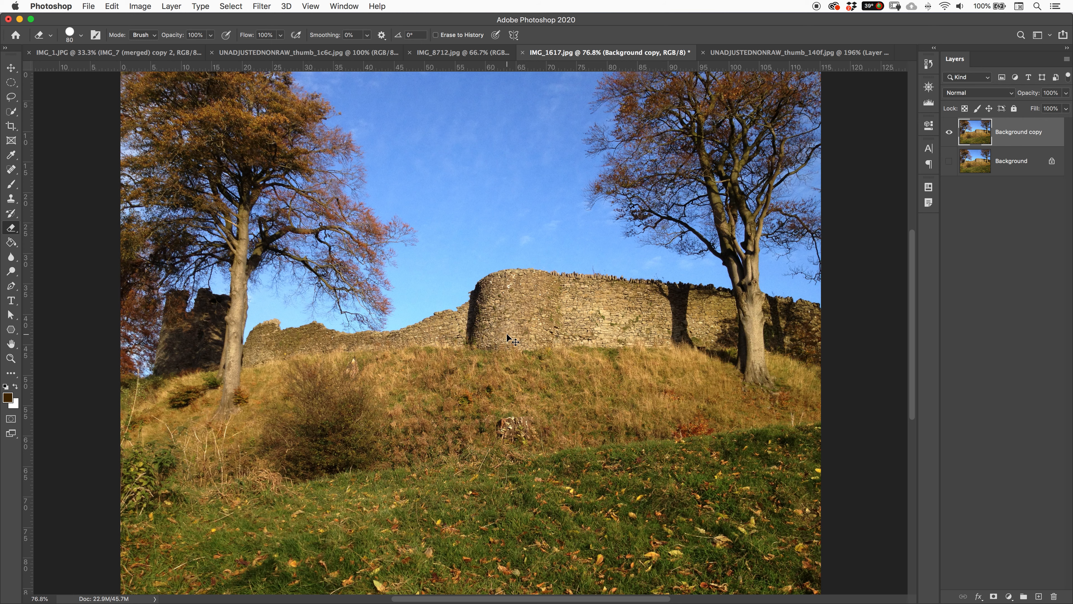
{"action": "key", "text": "super+minus"}
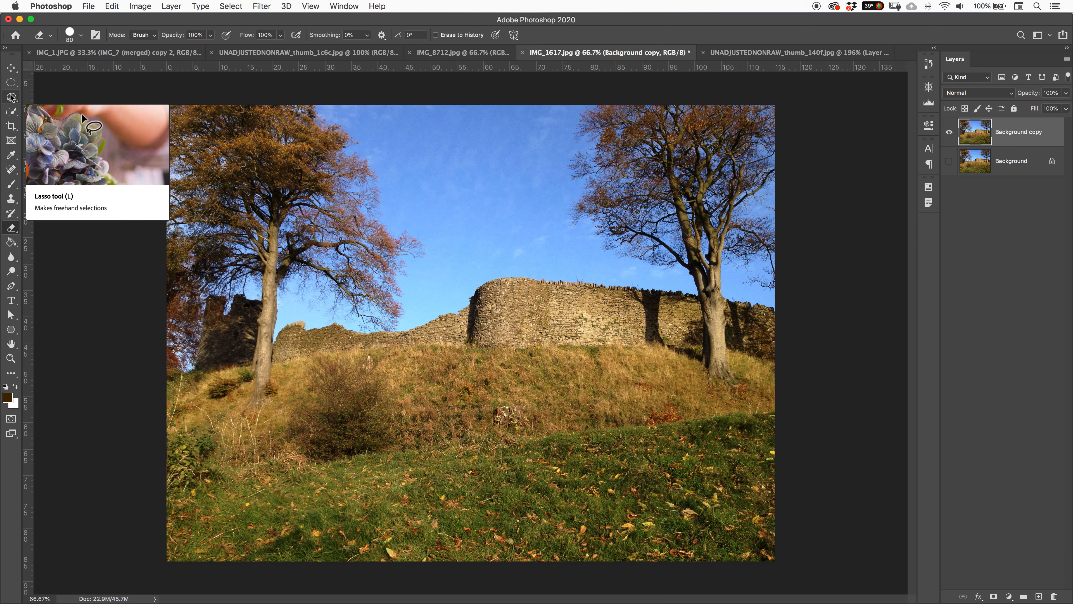
{"action": "left_click", "coordinate": [11, 84]}
{"action": "left_click_drag", "start_coordinate": [413, 163], "coordinate": [551, 313]}
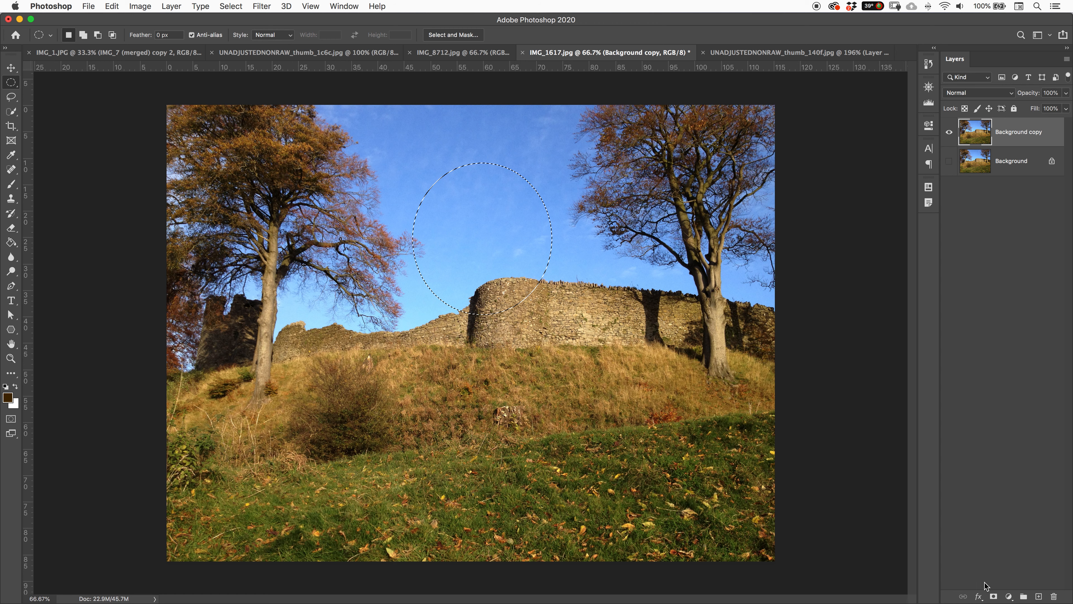
- Add a layer mask to Background copy from the elliptical selection, undo it, and add it again
{"action": "left_click", "coordinate": [994, 596]}
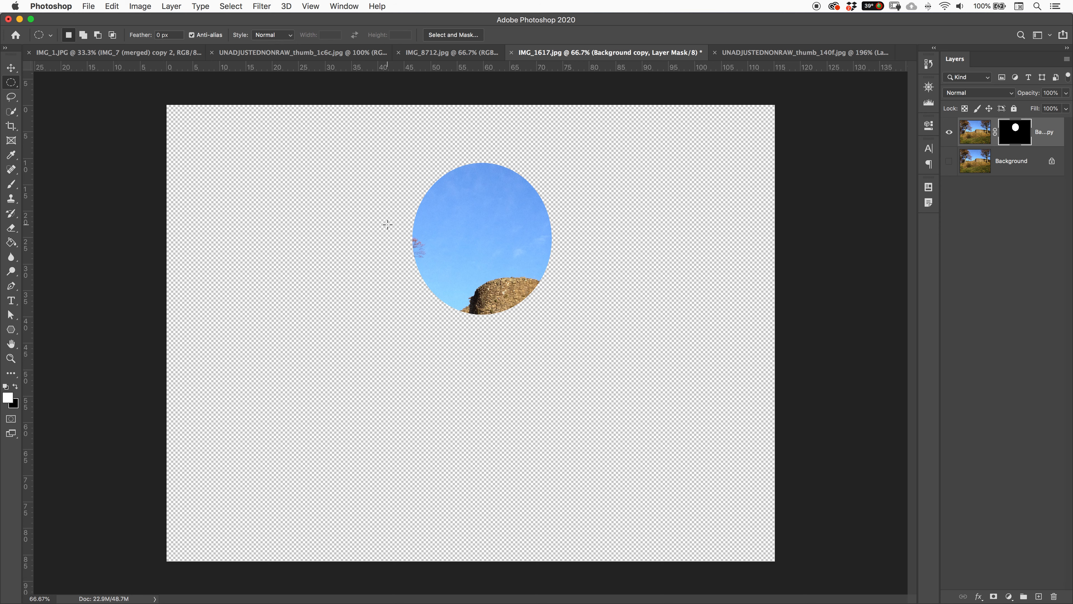
{"action": "key", "text": "super+z"}
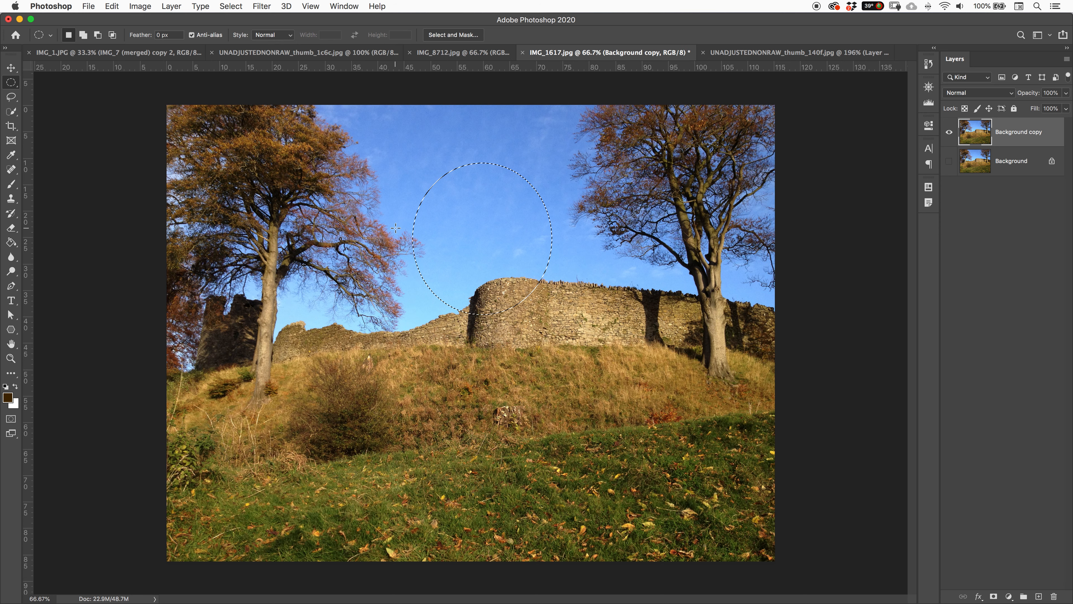
{"action": "left_click", "coordinate": [994, 596]}
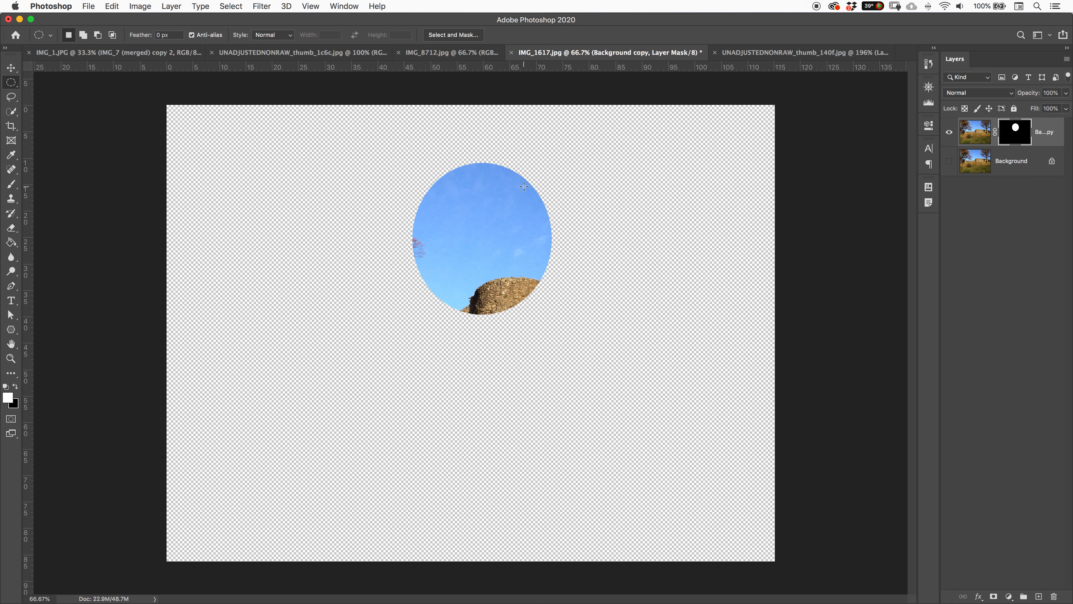
- Paint white on the layer mask to reveal more sky and wall, and black to hide strips across them
{"action": "key", "text": "b"}
{"action": "mouse_move", "coordinate": [543, 205]}
{"action": "left_mouse_down"}
{"action": "mouse_move", "coordinate": [551, 236]}
{"action": "mouse_move", "coordinate": [530, 288]}
{"action": "mouse_move", "coordinate": [567, 235]}
{"action": "mouse_move", "coordinate": [549, 286]}
{"action": "mouse_move", "coordinate": [698, 340]}
{"action": "mouse_move", "coordinate": [728, 370]}
{"action": "mouse_move", "coordinate": [713, 319]}
{"action": "mouse_move", "coordinate": [616, 284]}
{"action": "mouse_move", "coordinate": [517, 306]}
{"action": "mouse_move", "coordinate": [592, 338]}
{"action": "mouse_move", "coordinate": [510, 318]}
{"action": "mouse_move", "coordinate": [519, 303]}
{"action": "mouse_move", "coordinate": [467, 342]}
{"action": "mouse_move", "coordinate": [477, 316]}
{"action": "left_mouse_up"}
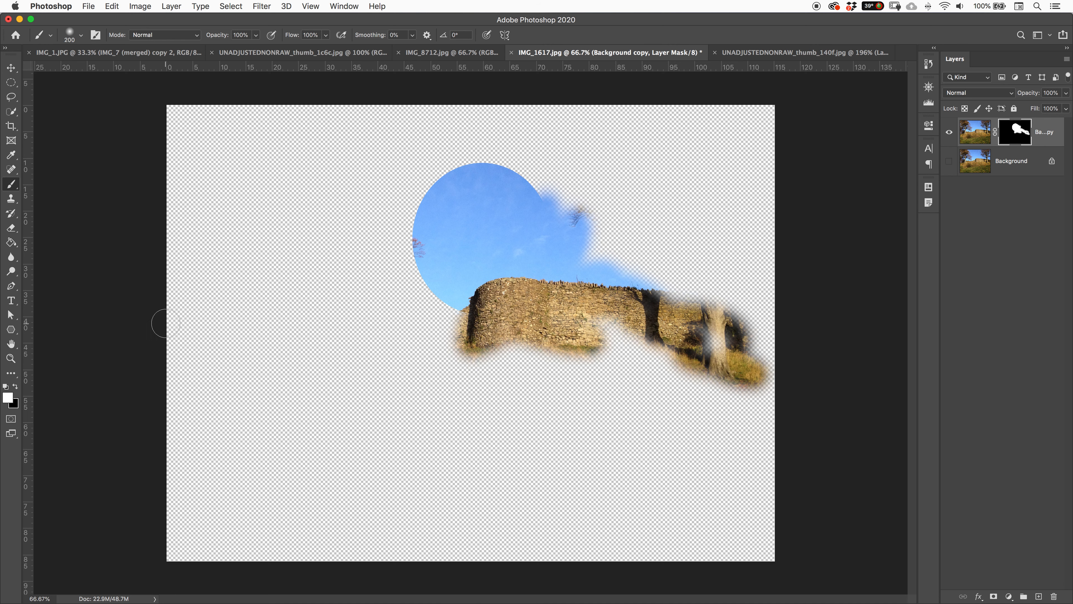
{"action": "left_click", "coordinate": [8, 399]}
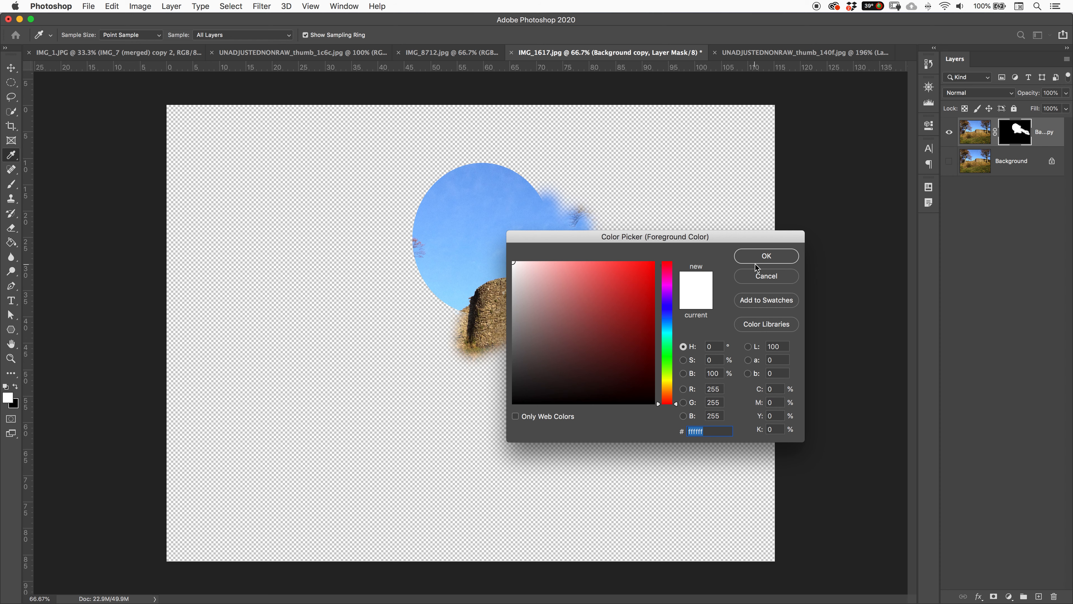
{"action": "left_click", "coordinate": [765, 257]}
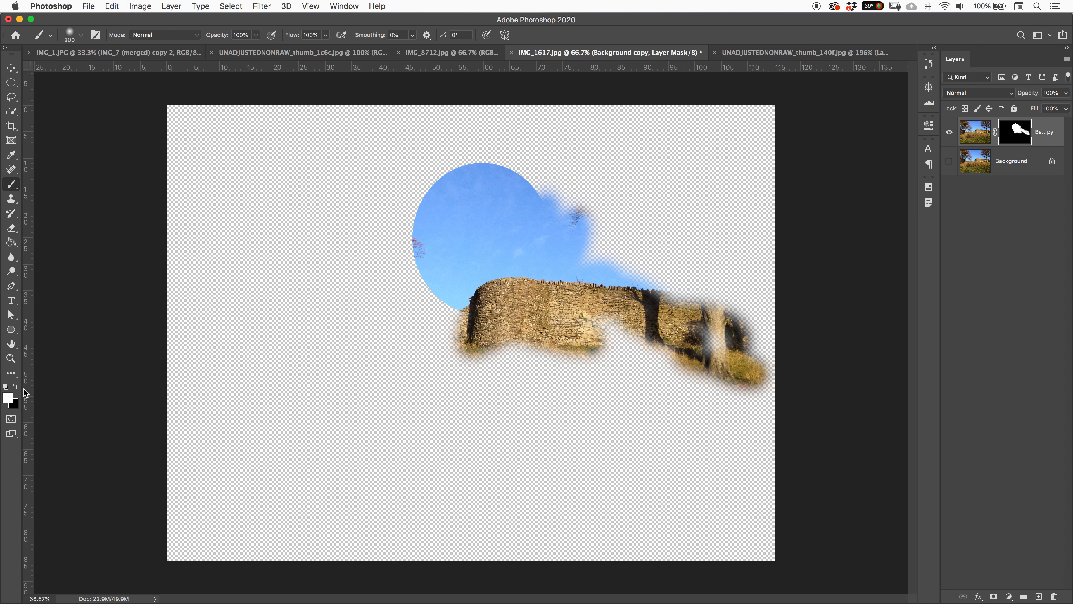
{"action": "mouse_move", "coordinate": [453, 245]}
{"action": "left_mouse_down"}
{"action": "mouse_move", "coordinate": [437, 247]}
{"action": "mouse_move", "coordinate": [606, 235]}
{"action": "mouse_move", "coordinate": [326, 268]}
{"action": "mouse_move", "coordinate": [656, 296]}
{"action": "mouse_move", "coordinate": [604, 278]}
{"action": "mouse_move", "coordinate": [673, 302]}
{"action": "mouse_move", "coordinate": [592, 317]}
{"action": "mouse_move", "coordinate": [585, 384]}
{"action": "left_mouse_up"}
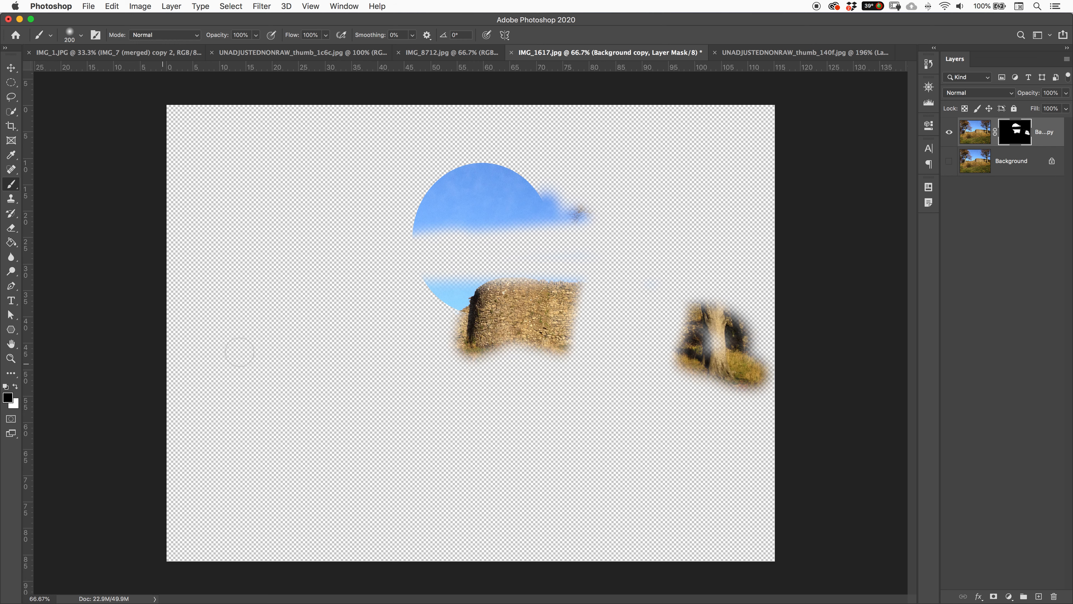
- Choose a dark grey foreground colour and paint it on the mask across the left tree, the wall and the hillside
{"action": "left_click", "coordinate": [7, 398]}
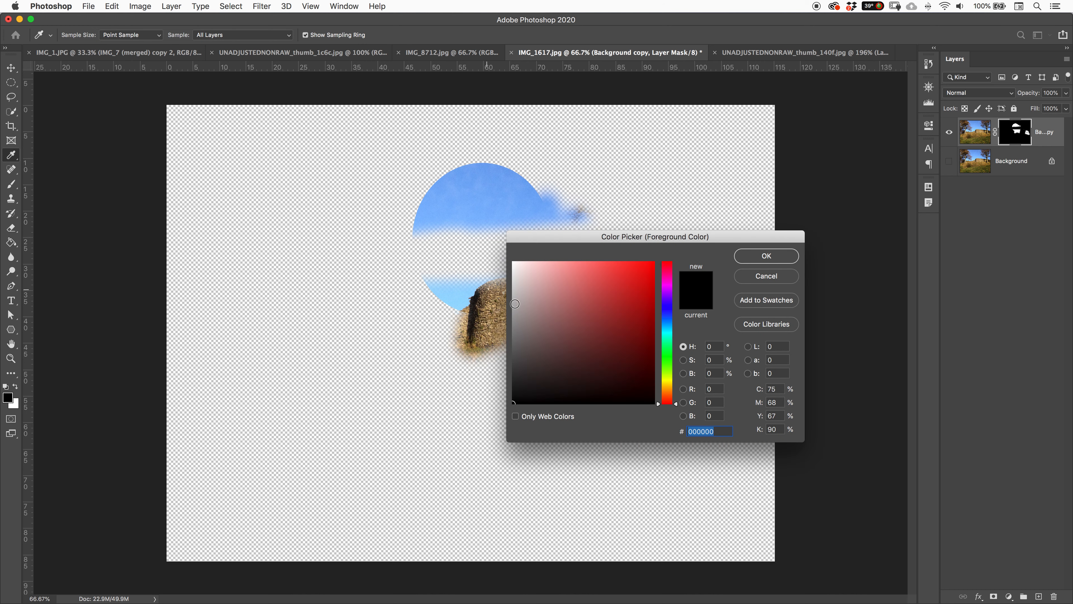
{"action": "mouse_move", "coordinate": [533, 325]}
{"action": "left_mouse_down"}
{"action": "mouse_move", "coordinate": [492, 326]}
{"action": "mouse_move", "coordinate": [660, 329]}
{"action": "left_mouse_up"}
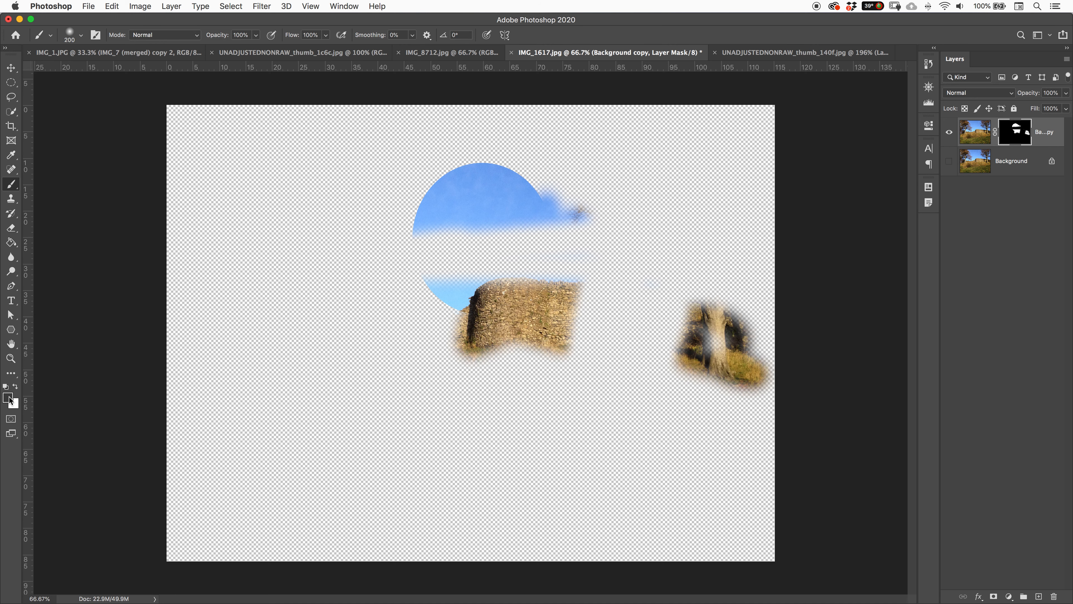
{"action": "mouse_move", "coordinate": [383, 316]}
{"action": "left_mouse_down"}
{"action": "mouse_move", "coordinate": [386, 358]}
{"action": "mouse_move", "coordinate": [415, 359]}
{"action": "mouse_move", "coordinate": [448, 384]}
{"action": "mouse_move", "coordinate": [420, 422]}
{"action": "mouse_move", "coordinate": [438, 437]}
{"action": "mouse_move", "coordinate": [547, 356]}
{"action": "mouse_move", "coordinate": [589, 306]}
{"action": "mouse_move", "coordinate": [405, 322]}
{"action": "mouse_move", "coordinate": [292, 312]}
{"action": "mouse_move", "coordinate": [276, 265]}
{"action": "mouse_move", "coordinate": [335, 303]}
{"action": "mouse_move", "coordinate": [365, 347]}
{"action": "mouse_move", "coordinate": [318, 427]}
{"action": "mouse_move", "coordinate": [436, 439]}
{"action": "left_mouse_up"}
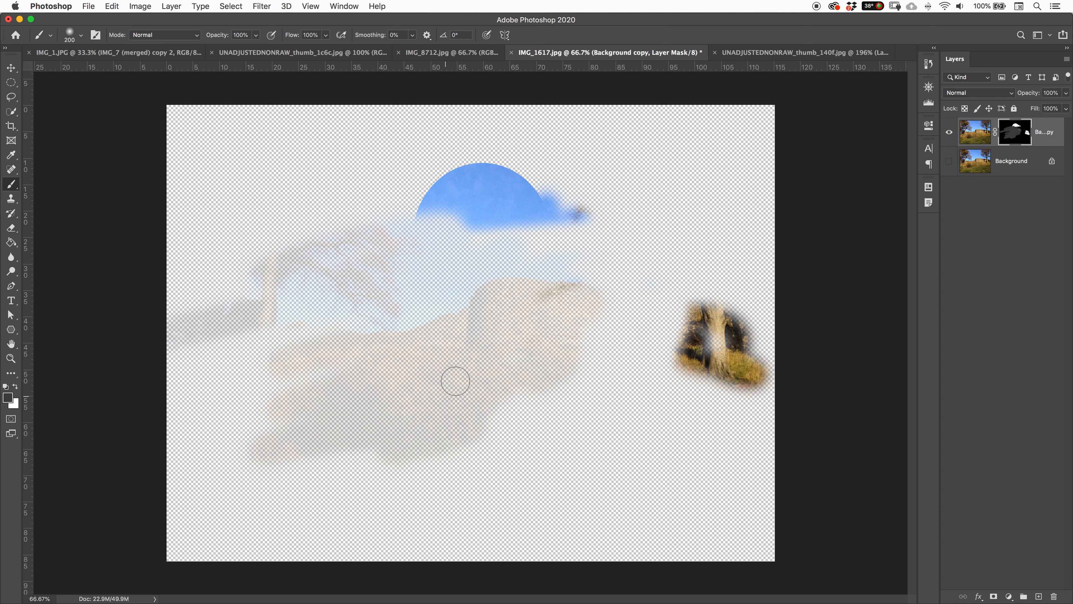
{"action": "left_click_drag", "start_coordinate": [542, 295], "coordinate": [584, 270]}
- Set the foreground colour to light grey c3c3c3 and paint it on the mask over the wall, grass and right tree
{"action": "left_click", "coordinate": [9, 398]}
{"action": "left_click_drag", "start_coordinate": [541, 308], "coordinate": [490, 295]}
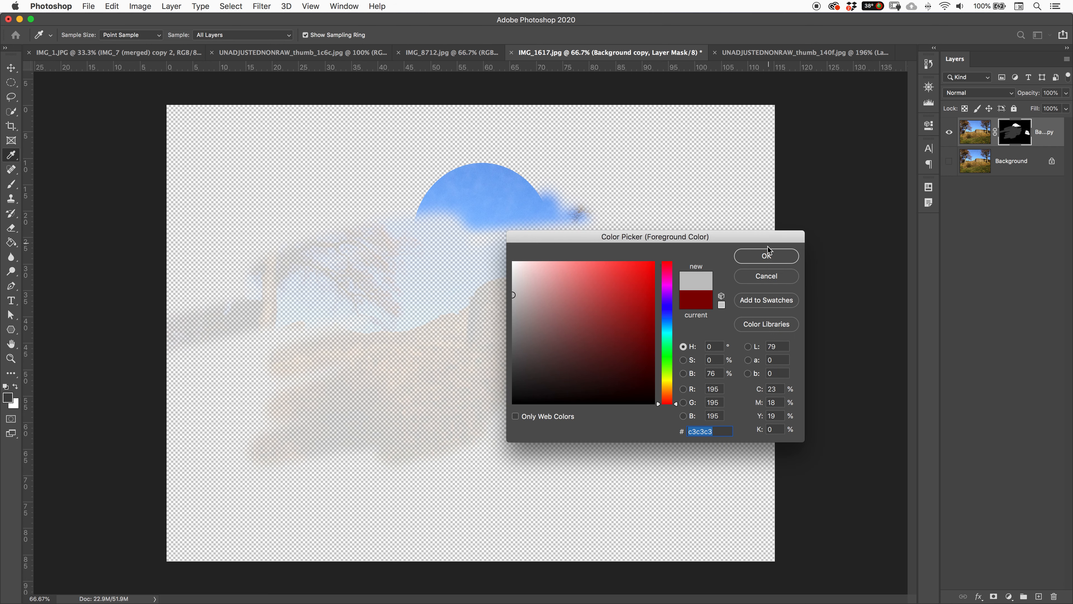
{"action": "key", "text": "Return"}
{"action": "mouse_move", "coordinate": [564, 256]}
{"action": "left_mouse_down"}
{"action": "mouse_move", "coordinate": [537, 301]}
{"action": "mouse_move", "coordinate": [649, 299]}
{"action": "mouse_move", "coordinate": [694, 324]}
{"action": "mouse_move", "coordinate": [598, 376]}
{"action": "mouse_move", "coordinate": [655, 385]}
{"action": "mouse_move", "coordinate": [625, 358]}
{"action": "mouse_move", "coordinate": [538, 362]}
{"action": "mouse_move", "coordinate": [681, 303]}
{"action": "mouse_move", "coordinate": [610, 316]}
{"action": "mouse_move", "coordinate": [622, 395]}
{"action": "left_mouse_up"}
{"action": "mouse_move", "coordinate": [637, 253]}
{"action": "left_mouse_down"}
{"action": "mouse_move", "coordinate": [577, 230]}
{"action": "mouse_move", "coordinate": [680, 187]}
{"action": "mouse_move", "coordinate": [490, 152]}
{"action": "left_mouse_up"}
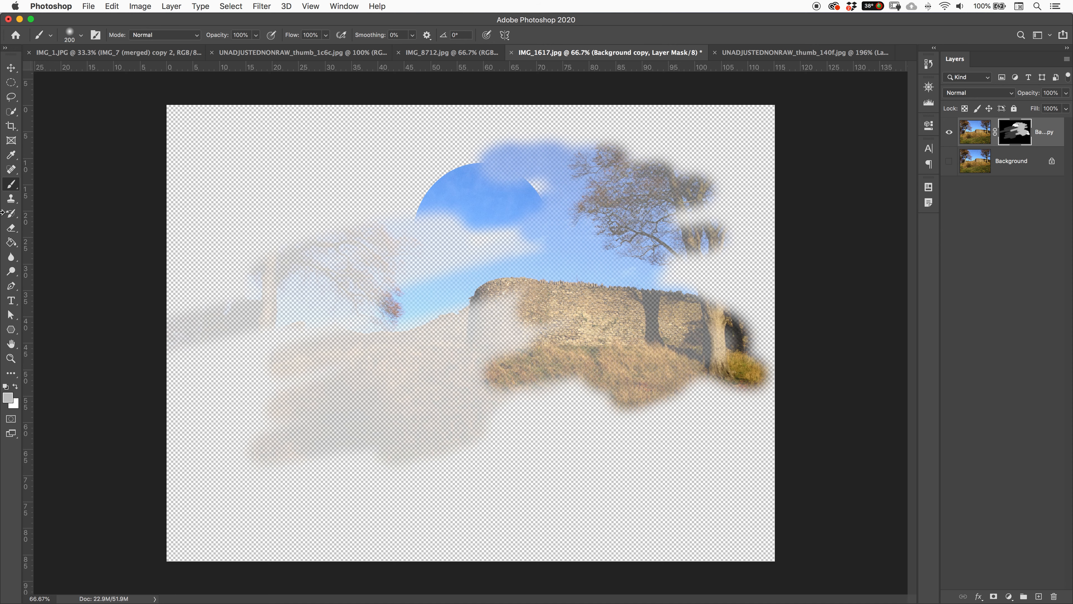
- Paint black on the mask across the upper sky, and white over the wall, grass and lower sky
{"action": "left_click", "coordinate": [6, 400]}
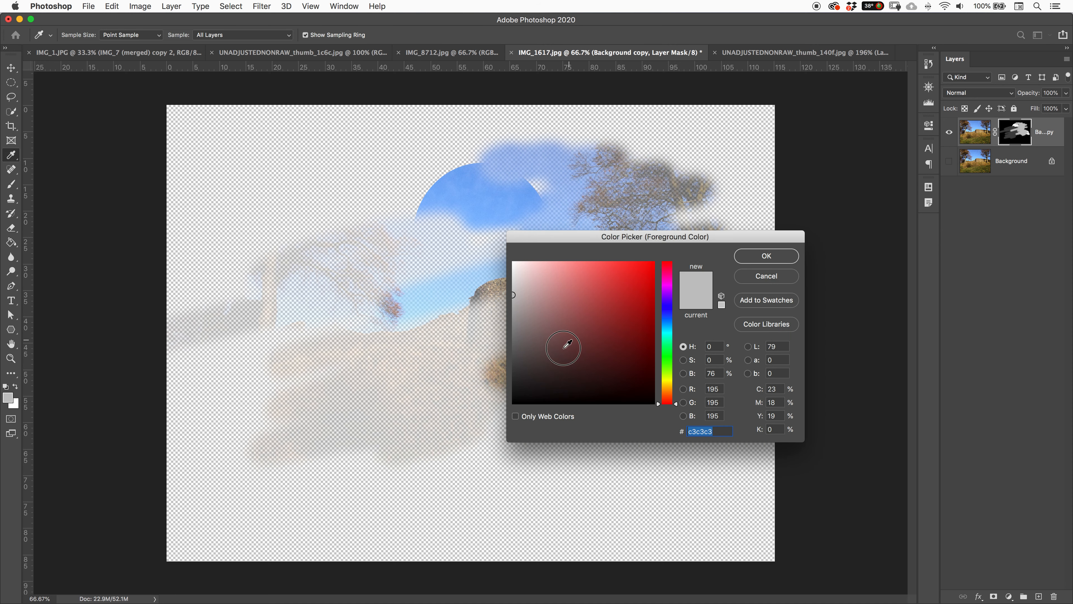
{"action": "left_click_drag", "start_coordinate": [570, 339], "coordinate": [512, 405]}
{"action": "mouse_move", "coordinate": [630, 215]}
{"action": "left_mouse_down"}
{"action": "mouse_move", "coordinate": [501, 175]}
{"action": "mouse_move", "coordinate": [422, 178]}
{"action": "left_mouse_up"}
{"action": "key", "text": "x"}
{"action": "mouse_move", "coordinate": [384, 315]}
{"action": "left_mouse_down"}
{"action": "mouse_move", "coordinate": [265, 375]}
{"action": "mouse_move", "coordinate": [371, 359]}
{"action": "mouse_move", "coordinate": [611, 361]}
{"action": "left_mouse_up"}
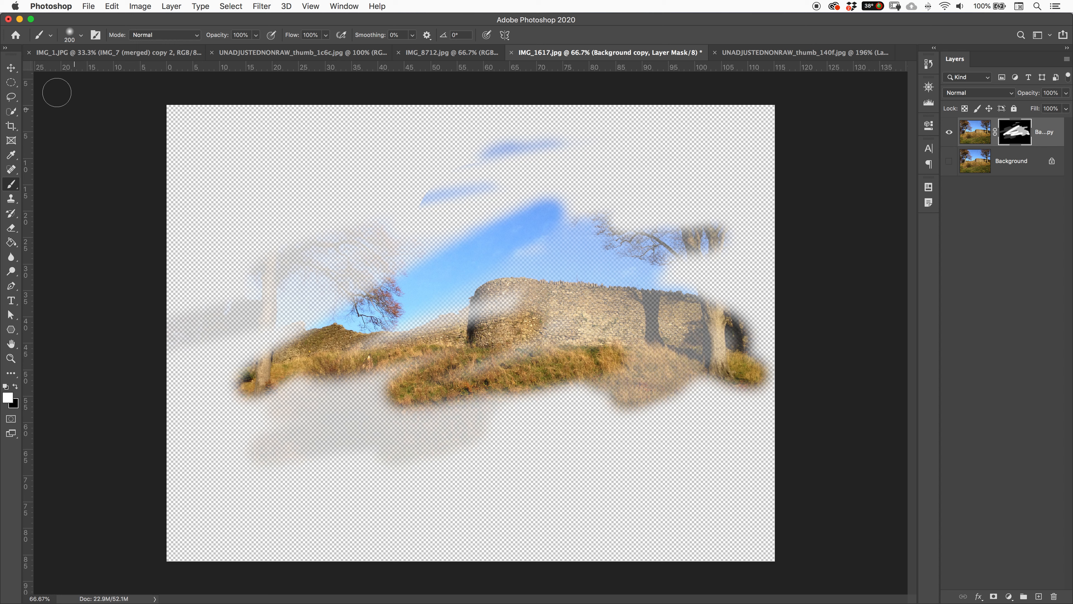
- Lasso the sky above the wall and paint white on the mask inside the selection with a size 800 brush
{"action": "left_click", "coordinate": [11, 97]}
{"action": "mouse_move", "coordinate": [479, 289]}
{"action": "left_mouse_down"}
{"action": "mouse_move", "coordinate": [664, 283]}
{"action": "mouse_move", "coordinate": [647, 196]}
{"action": "mouse_move", "coordinate": [537, 156]}
{"action": "mouse_move", "coordinate": [407, 210]}
{"action": "mouse_move", "coordinate": [434, 286]}
{"action": "mouse_move", "coordinate": [475, 291]}
{"action": "left_mouse_up"}
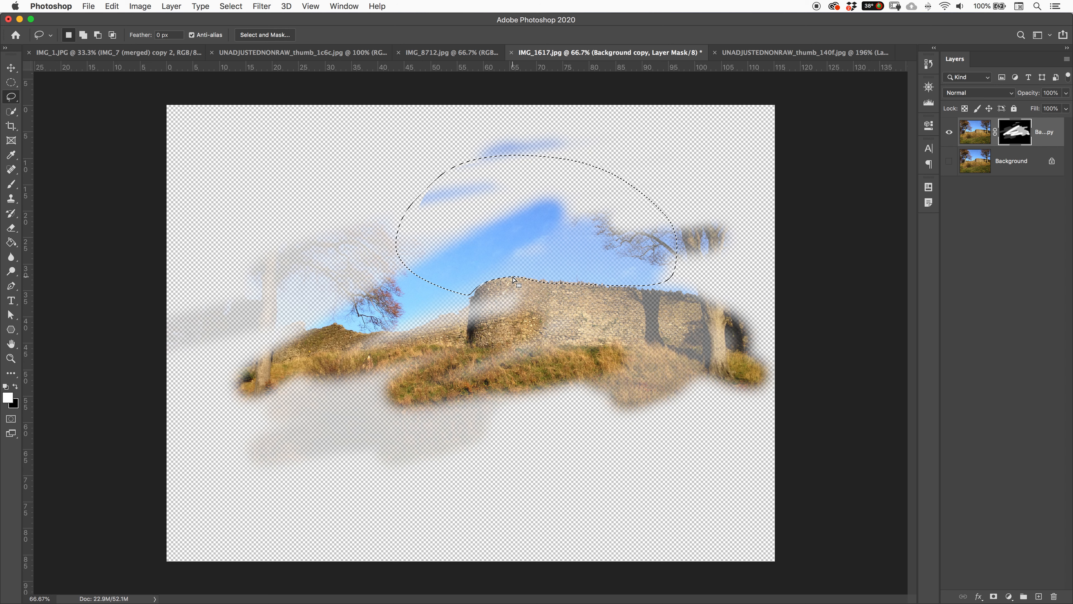
{"action": "key", "text": "b"}
{"action": "key", "text": "bracketright"}
{"action": "key", "text": "bracketright"}
{"action": "key", "text": "bracketright"}
{"action": "key", "text": "bracketright"}
{"action": "key", "text": "bracketright"}
{"action": "key", "text": "bracketright"}
{"action": "key", "text": "bracketright"}
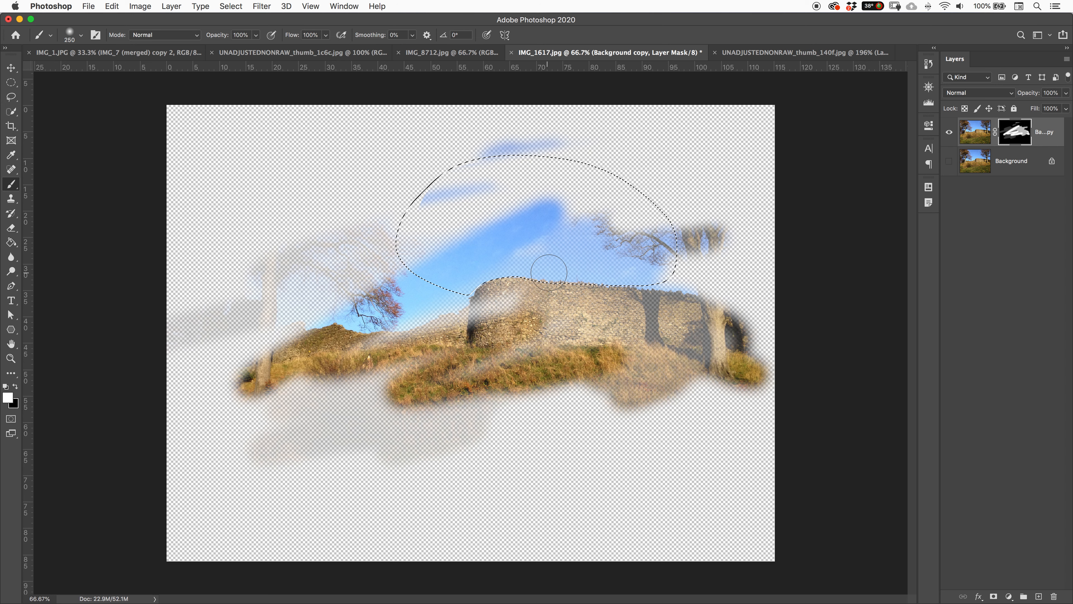
{"action": "mouse_move", "coordinate": [383, 282]}
{"action": "left_mouse_down"}
{"action": "mouse_move", "coordinate": [530, 231]}
{"action": "mouse_move", "coordinate": [291, 190]}
{"action": "mouse_move", "coordinate": [774, 287]}
{"action": "left_mouse_up"}
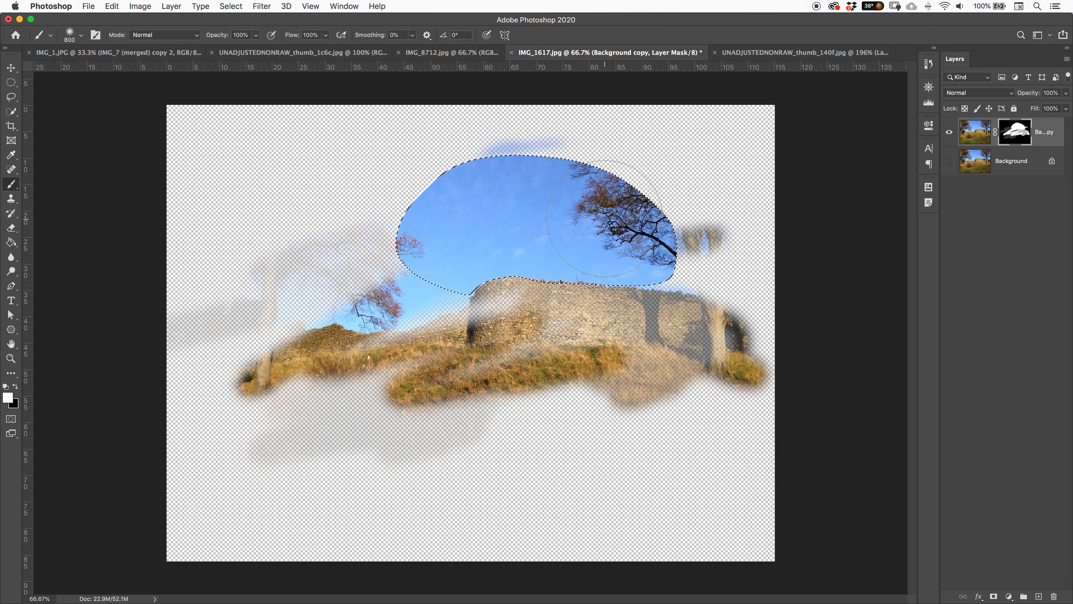
- Deselect the lassoed area and delete the layer mask from Background copy
{"action": "key", "text": "super+d"}
{"action": "right_click", "coordinate": [1018, 130]}
{"action": "left_click", "coordinate": [1035, 133]}
{"action": "right_click", "coordinate": [1016, 132]}
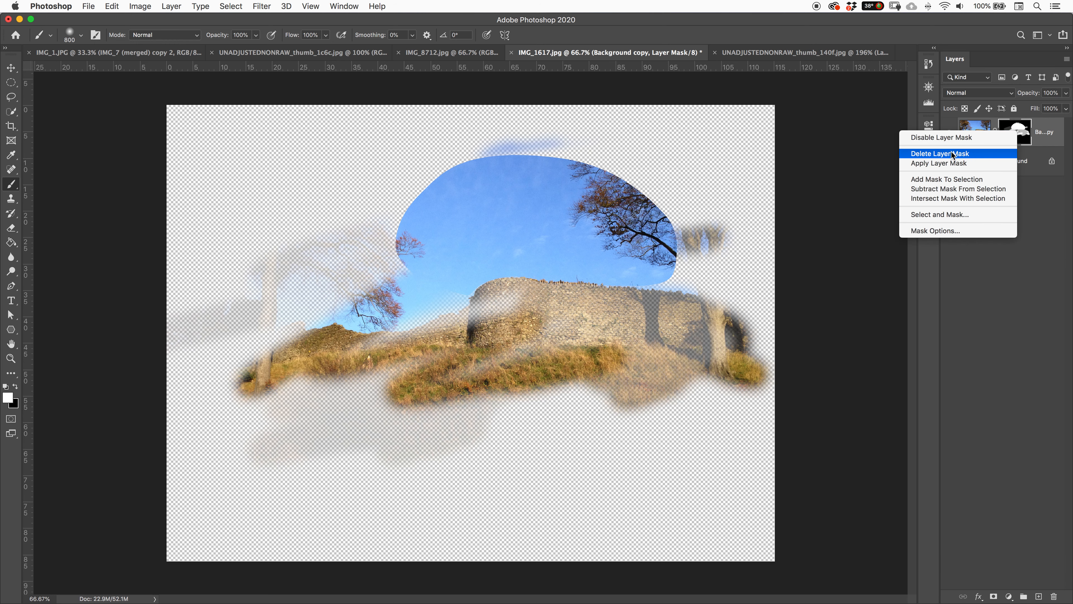
{"action": "left_click", "coordinate": [933, 154]}
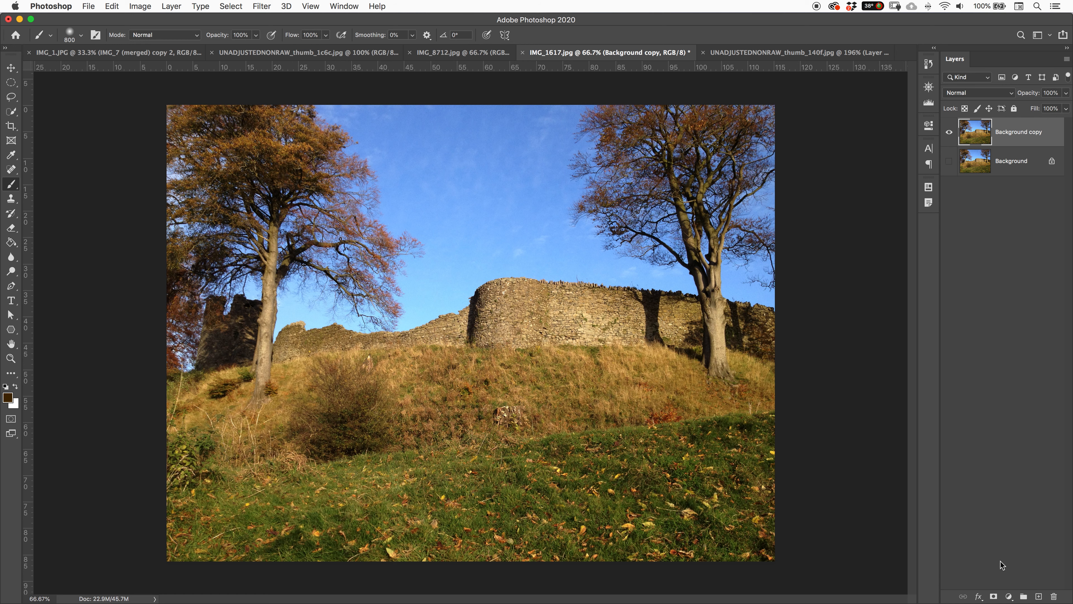
- Add a blank white layer mask to Background copy and open it in Select and Mask
{"action": "left_click", "coordinate": [993, 597]}
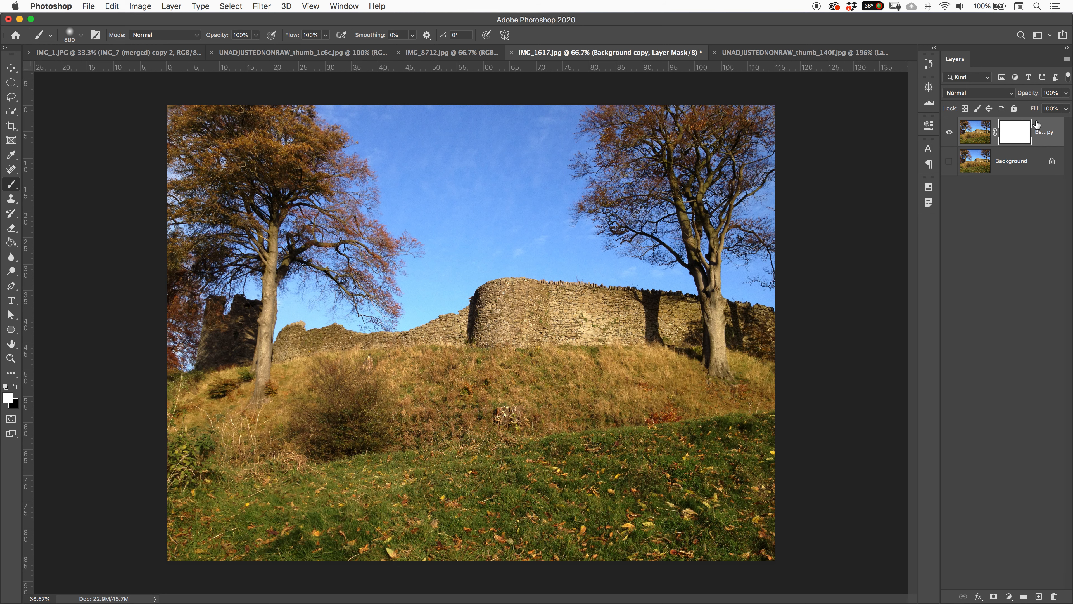
{"action": "double_click", "coordinate": [1009, 143]}
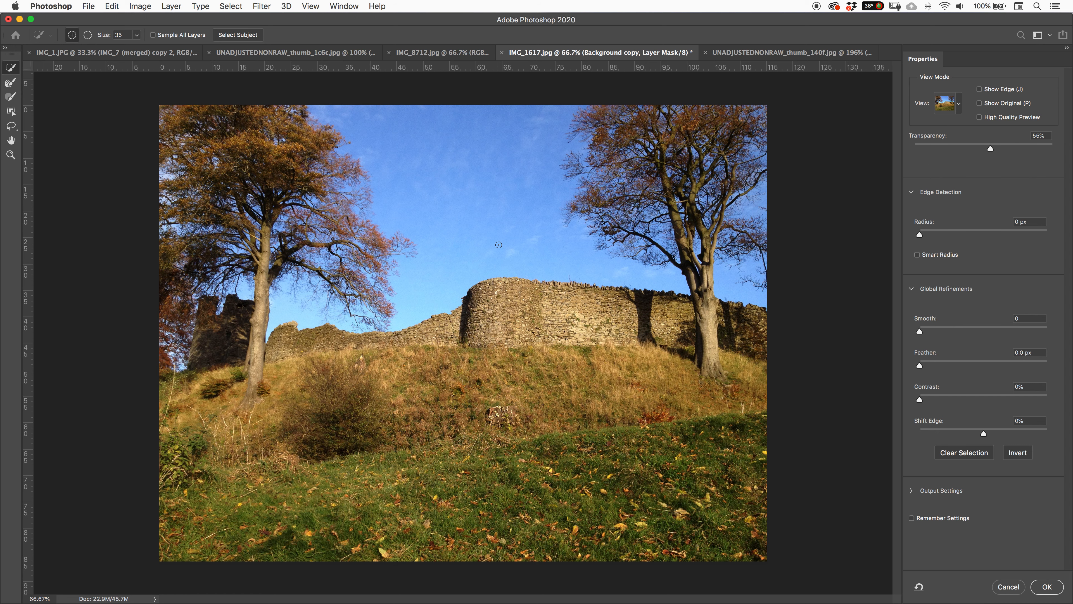
- Subtract the sky between the two trees from the mask using the Quick Selection tool at size 200
{"action": "key", "text": "bracketright"}
{"action": "key", "text": "bracketright"}
{"action": "key", "text": "bracketright"}
{"action": "key", "text": "bracketright"}
{"action": "key", "text": "bracketright"}
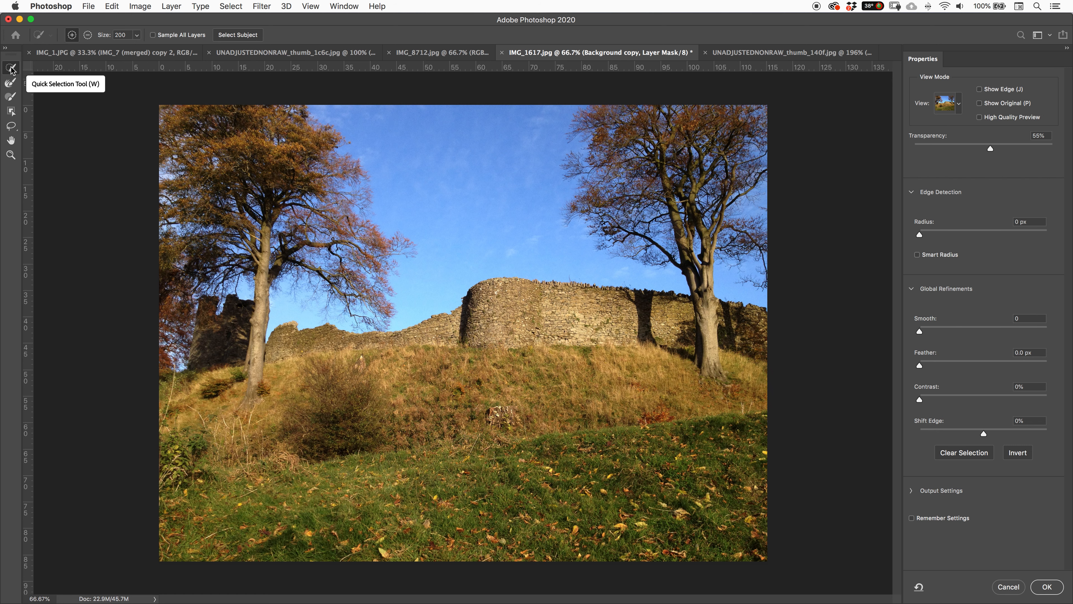
{"action": "key", "text": "alt"}
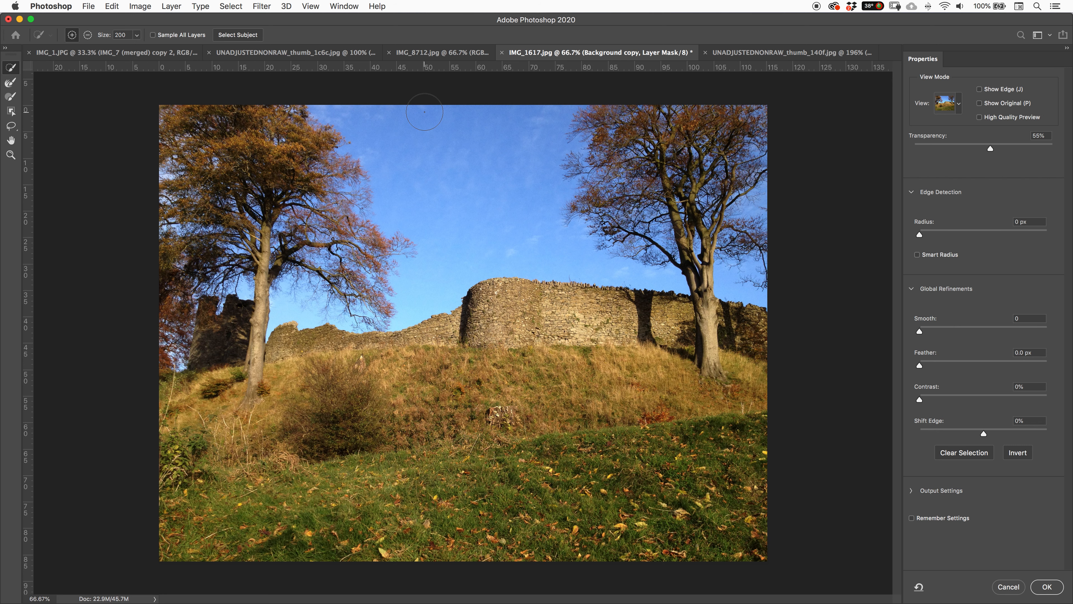
{"action": "key", "text": "alt"}
{"action": "mouse_move", "coordinate": [425, 120]}
{"action": "left_mouse_down"}
{"action": "mouse_move", "coordinate": [422, 113]}
{"action": "mouse_move", "coordinate": [461, 201]}
{"action": "left_mouse_up"}
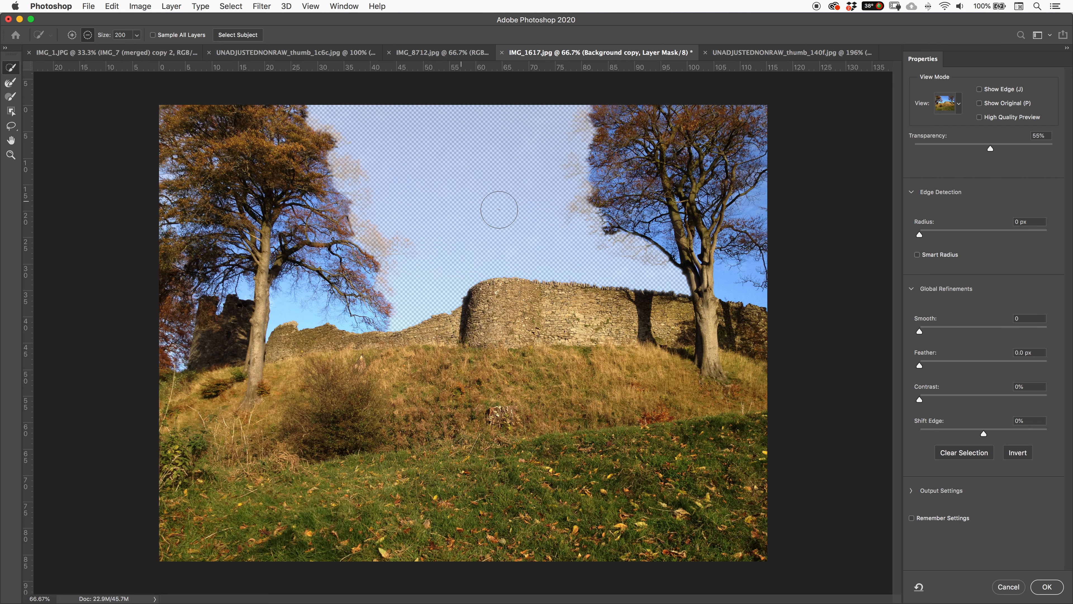
- Subtract the sky beneath the left tree and around the right tree, and restore the left tree's outer branches with a size 60 brush
{"action": "key", "text": "bracketleft"}
{"action": "key", "text": "bracketleft"}
{"action": "key", "text": "bracketleft"}
{"action": "key", "text": "bracketleft"}
{"action": "key", "text": "bracketleft"}
{"action": "key", "text": "bracketleft"}
{"action": "key", "text": "bracketleft"}
{"action": "key", "text": "bracketleft"}
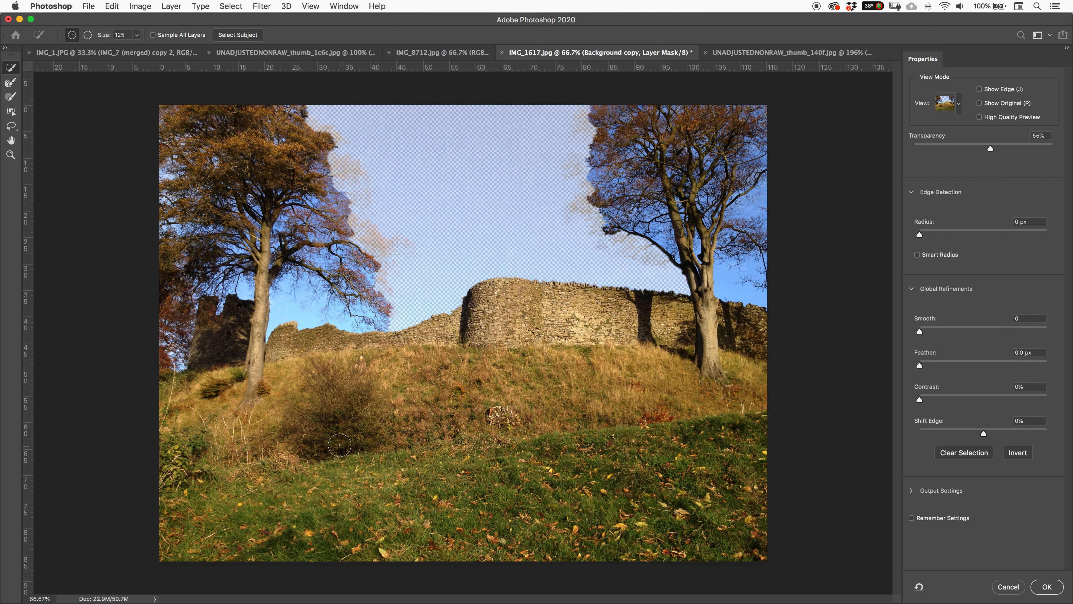
{"action": "left_click_drag", "start_coordinate": [293, 310], "coordinate": [324, 309]}
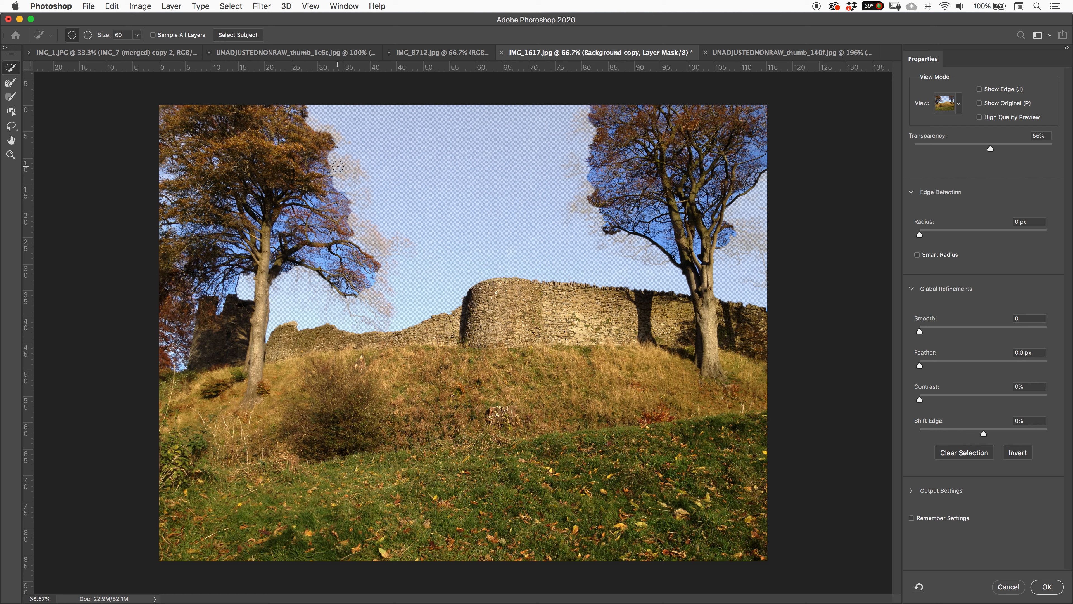
{"action": "mouse_move", "coordinate": [338, 166]}
{"action": "left_mouse_down"}
{"action": "mouse_move", "coordinate": [350, 166]}
{"action": "mouse_move", "coordinate": [387, 245]}
{"action": "left_mouse_up"}
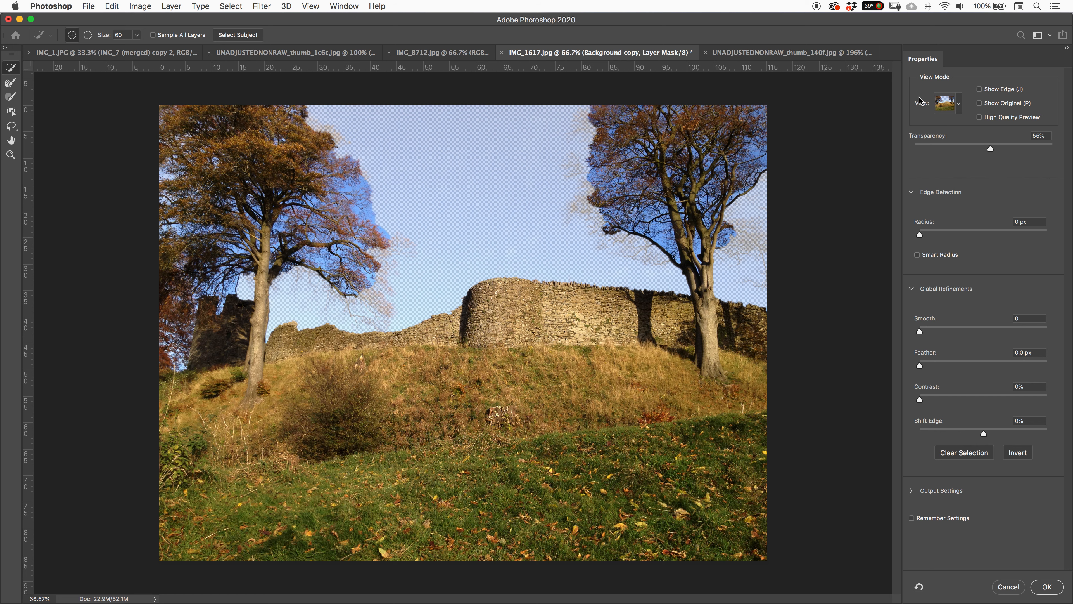
- Switch the Select and Mask view to Overlay and set the overlay opacity to 41%
{"action": "left_click", "coordinate": [959, 105]}
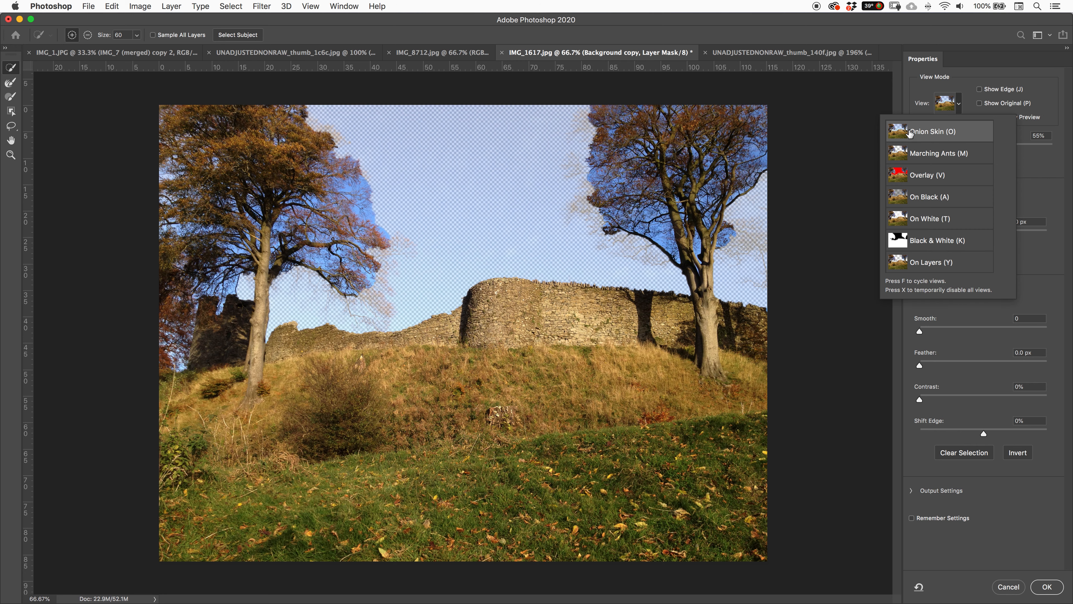
{"action": "left_click", "coordinate": [960, 101]}
{"action": "left_click", "coordinate": [960, 107]}
{"action": "left_click", "coordinate": [926, 176]}
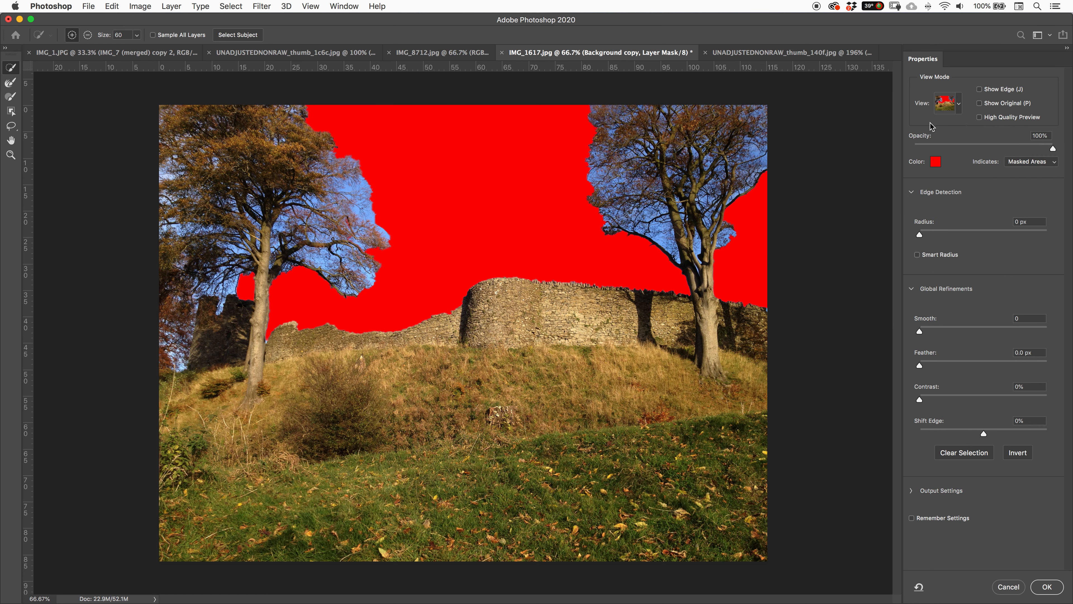
{"action": "mouse_move", "coordinate": [1018, 148]}
{"action": "left_mouse_down"}
{"action": "mouse_move", "coordinate": [1008, 149]}
{"action": "mouse_move", "coordinate": [1023, 148]}
{"action": "left_mouse_up"}
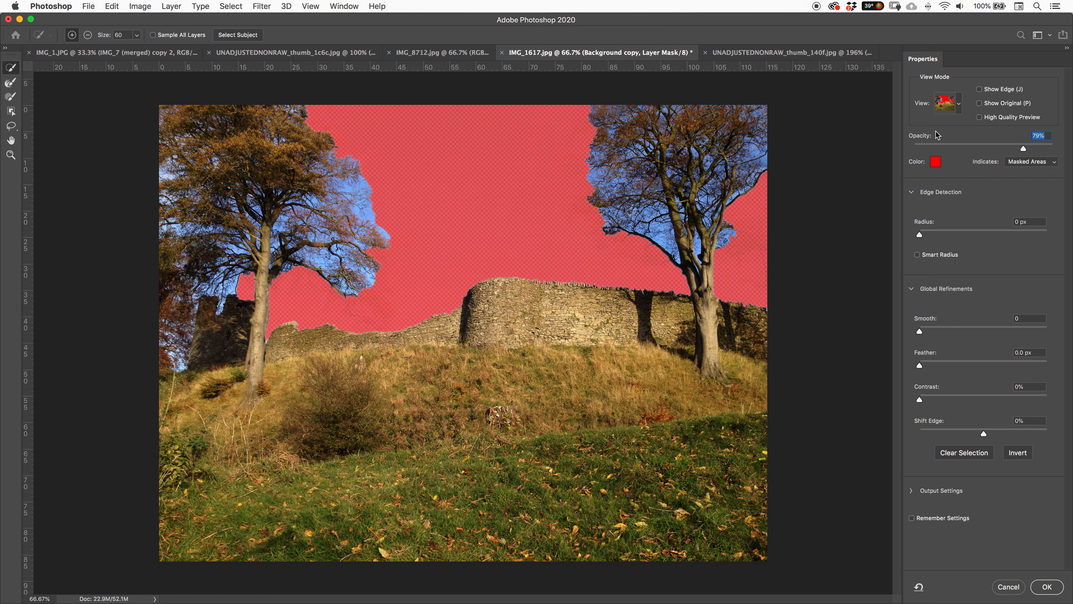
{"action": "left_click", "coordinate": [945, 113]}
{"action": "left_click", "coordinate": [960, 77]}
{"action": "left_click_drag", "start_coordinate": [987, 149], "coordinate": [972, 149]}
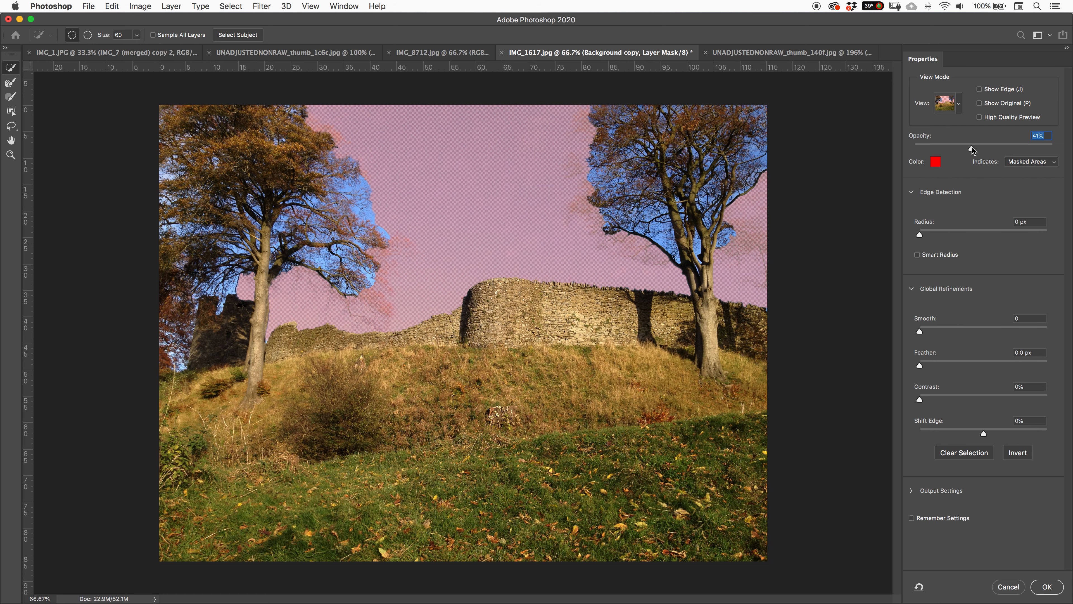
- Add the left tree's drooping lower branches back to the selection and set the overlay opacity to 100%
{"action": "key", "text": "super+equal"}
{"action": "key", "text": "super+equal"}
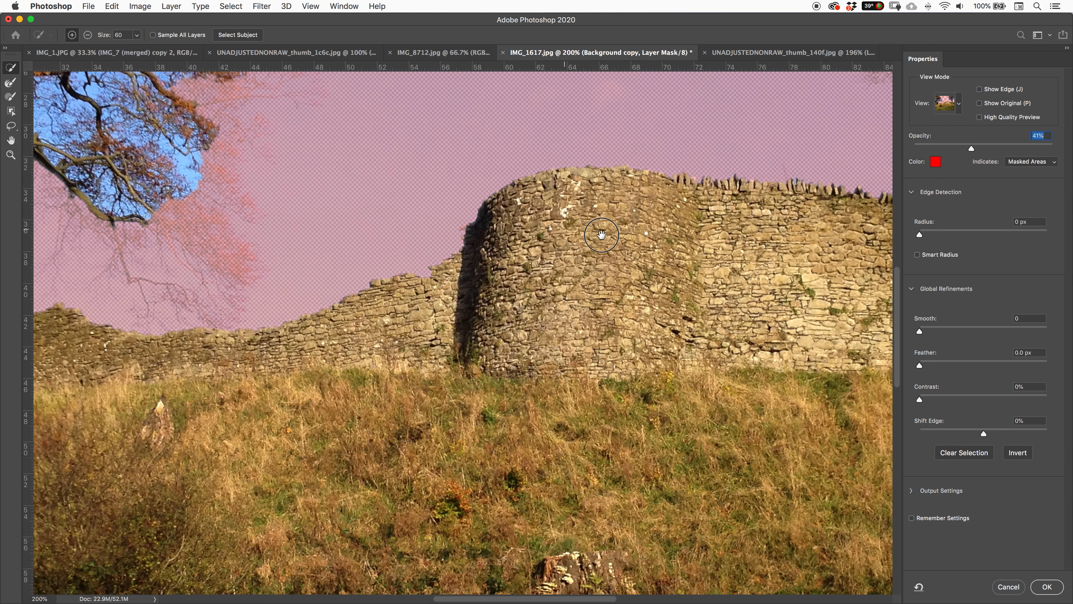
{"action": "left_click_drag", "start_coordinate": [602, 235], "coordinate": [759, 271]}
{"action": "left_click_drag", "start_coordinate": [635, 265], "coordinate": [754, 266]}
{"action": "left_click_drag", "start_coordinate": [547, 274], "coordinate": [660, 288]}
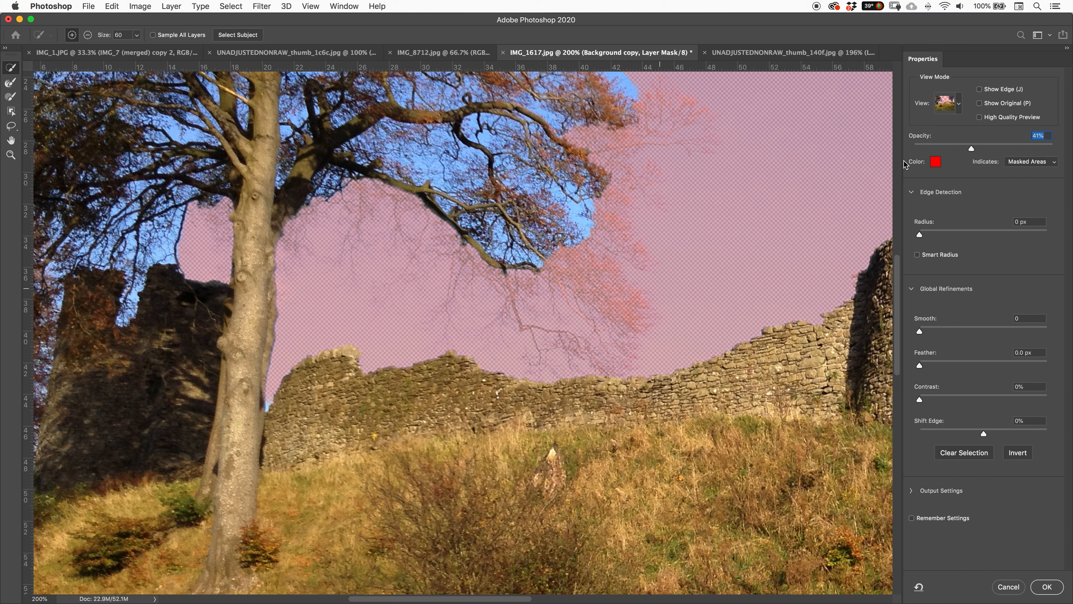
{"action": "mouse_move", "coordinate": [609, 247]}
{"action": "left_mouse_down"}
{"action": "mouse_move", "coordinate": [564, 253]}
{"action": "mouse_move", "coordinate": [595, 289]}
{"action": "left_mouse_up"}
{"action": "mouse_move", "coordinate": [599, 237]}
{"action": "left_mouse_down"}
{"action": "mouse_move", "coordinate": [598, 199]}
{"action": "mouse_move", "coordinate": [622, 258]}
{"action": "mouse_move", "coordinate": [581, 317]}
{"action": "mouse_move", "coordinate": [506, 264]}
{"action": "mouse_move", "coordinate": [535, 321]}
{"action": "left_mouse_up"}
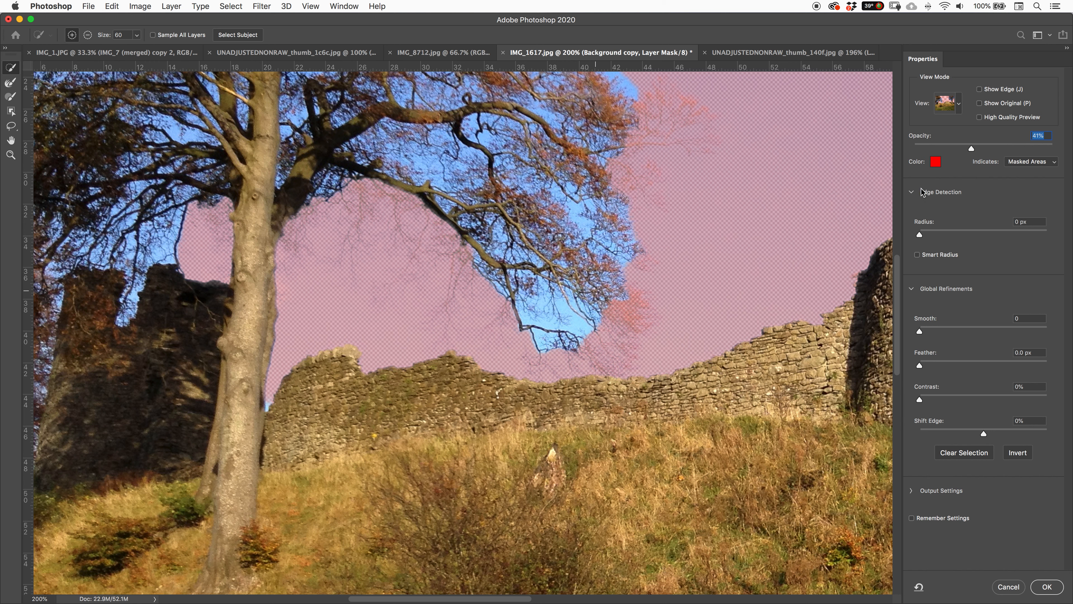
{"action": "left_click_drag", "start_coordinate": [1006, 153], "coordinate": [1069, 153]}
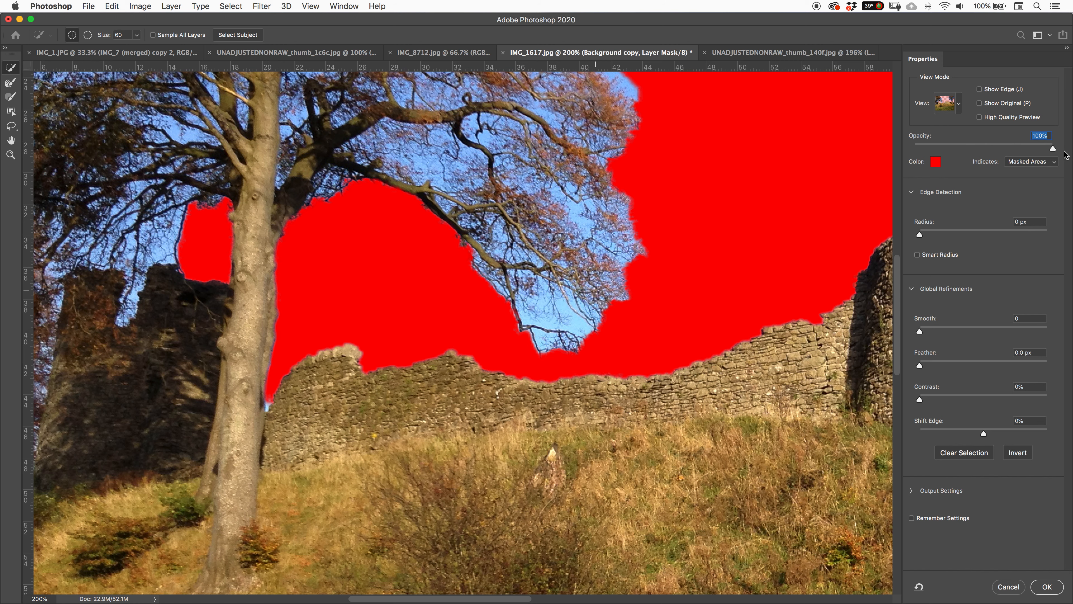
- Set the overlay opacity to 78% with both trees in view
{"action": "key", "text": "super+minus"}
{"action": "left_click_drag", "start_coordinate": [719, 266], "coordinate": [591, 305]}
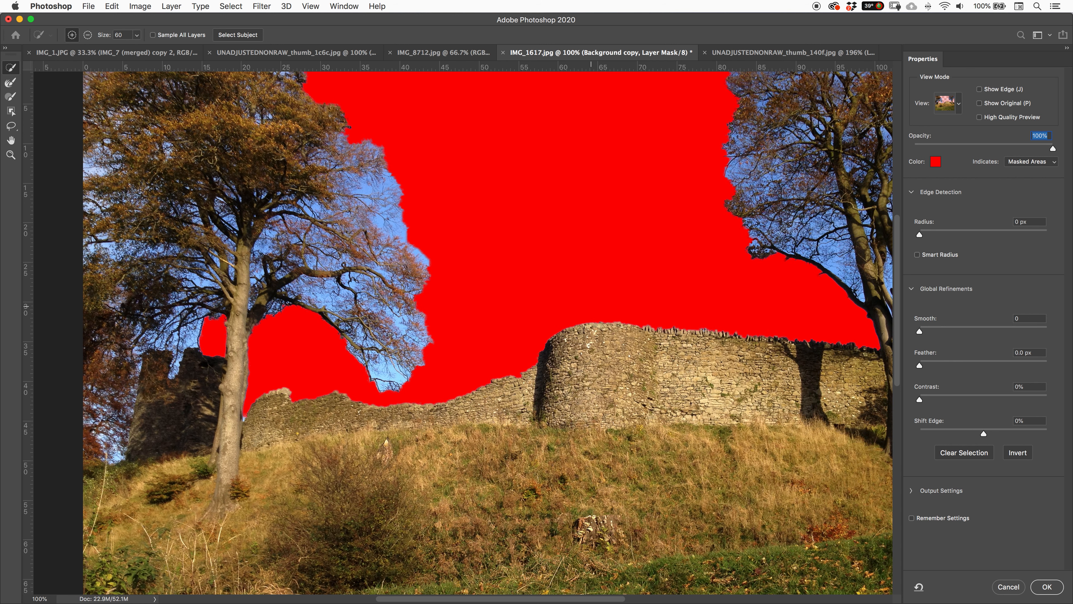
{"action": "left_click", "coordinate": [998, 144]}
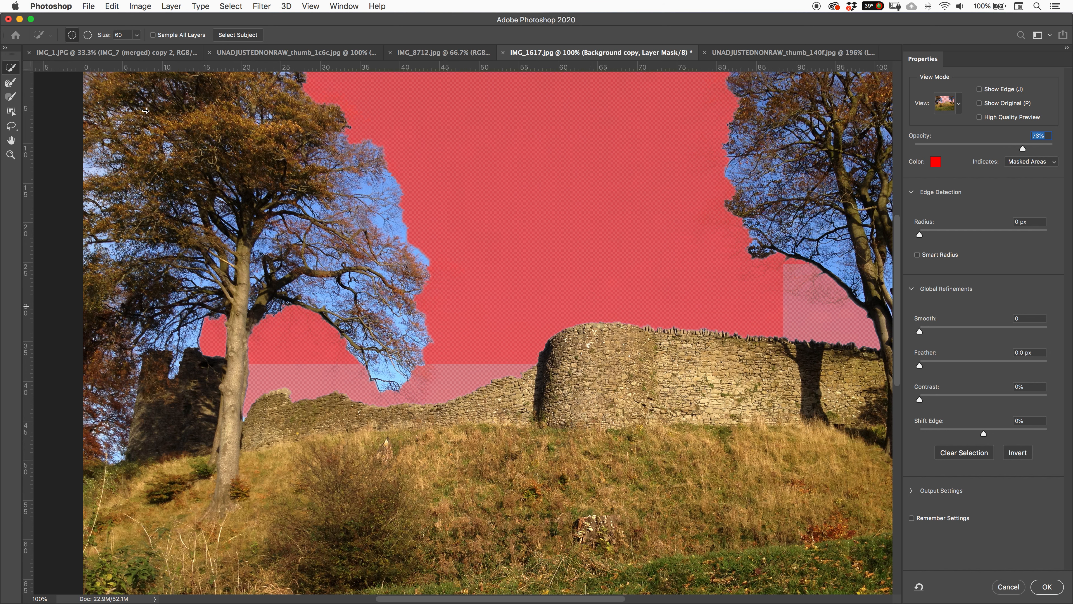
- Paint a short stroke into the sky beside the left tree using the size 50 Brush tool at 100% hardness
{"action": "left_click", "coordinate": [11, 126]}
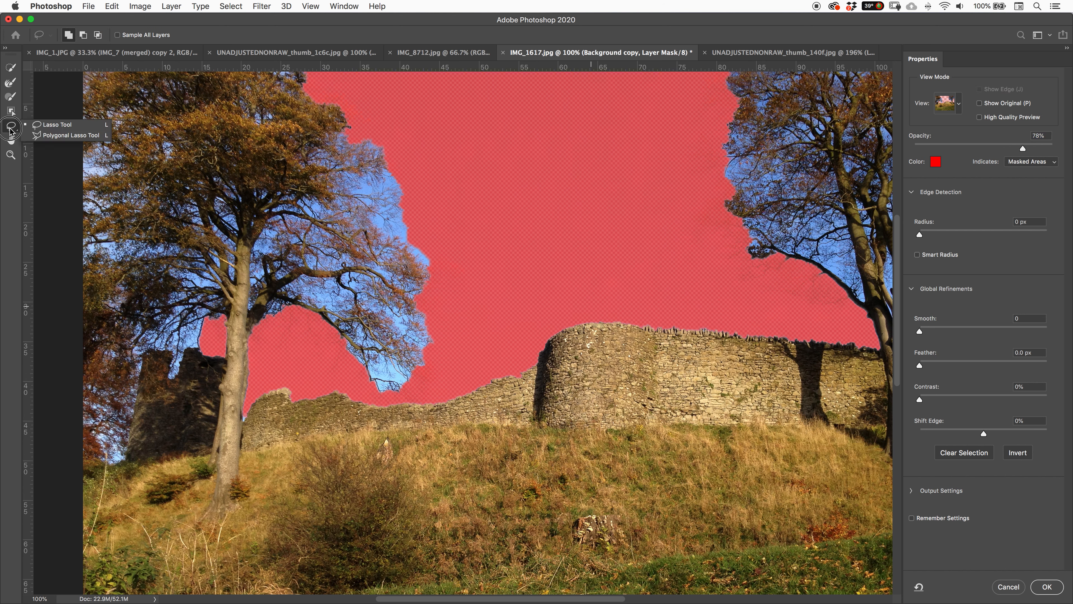
{"action": "left_click", "coordinate": [12, 112]}
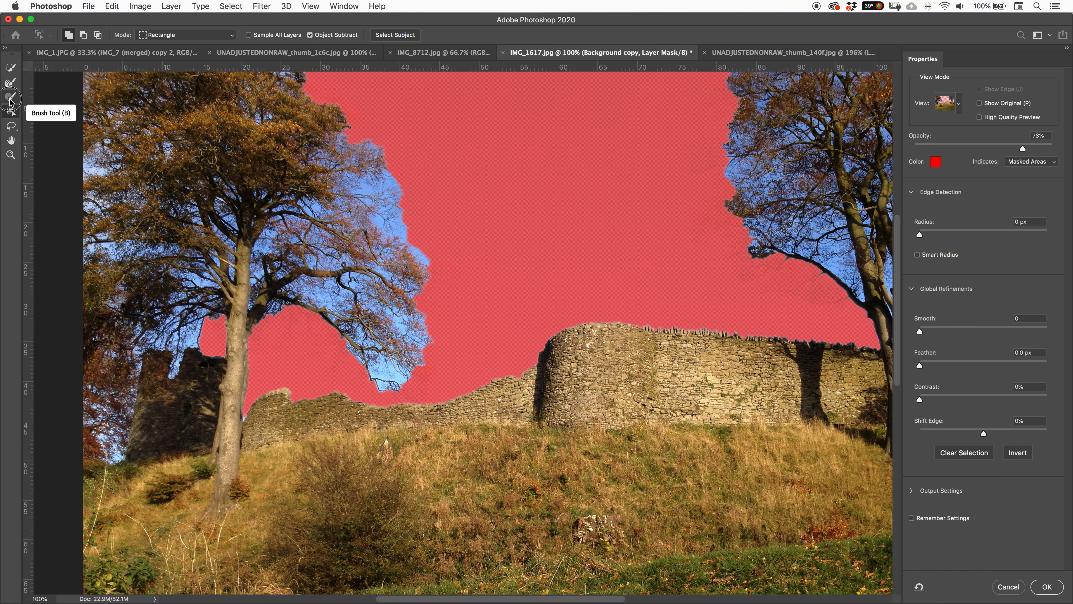
{"action": "left_click", "coordinate": [10, 97]}
{"action": "mouse_move", "coordinate": [399, 189]}
{"action": "left_mouse_down"}
{"action": "mouse_move", "coordinate": [391, 187]}
{"action": "mouse_move", "coordinate": [428, 217]}
{"action": "mouse_move", "coordinate": [396, 210]}
{"action": "mouse_move", "coordinate": [428, 216]}
{"action": "mouse_move", "coordinate": [416, 190]}
{"action": "mouse_move", "coordinate": [427, 215]}
{"action": "left_mouse_up"}
{"action": "key", "text": "alt"}
{"action": "left_click", "coordinate": [117, 36]}
{"action": "left_click", "coordinate": [108, 38]}
{"action": "left_click", "coordinate": [104, 39]}
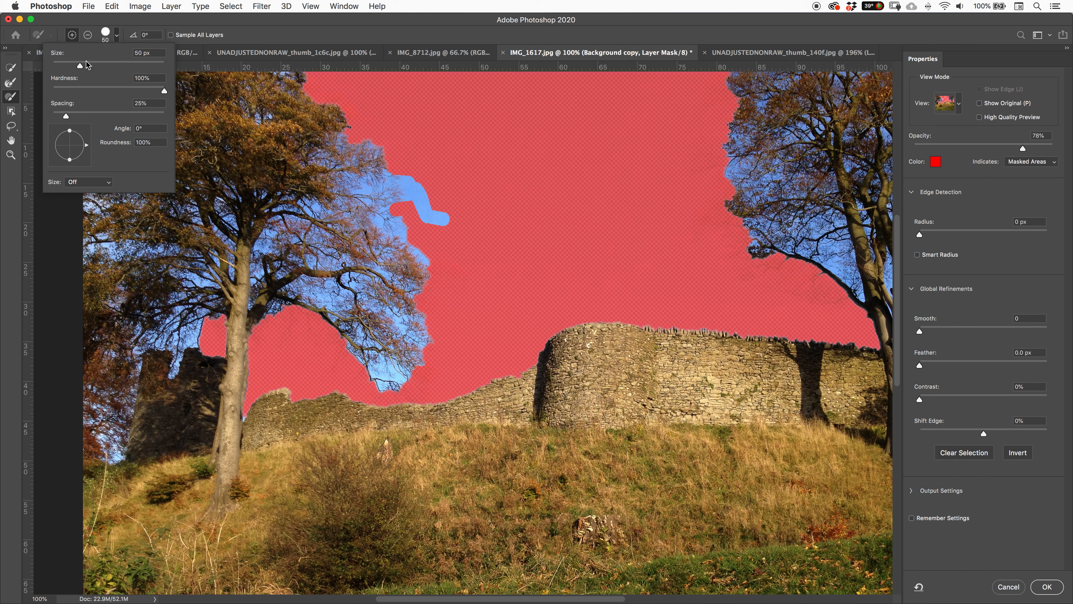
{"action": "left_click", "coordinate": [109, 38]}
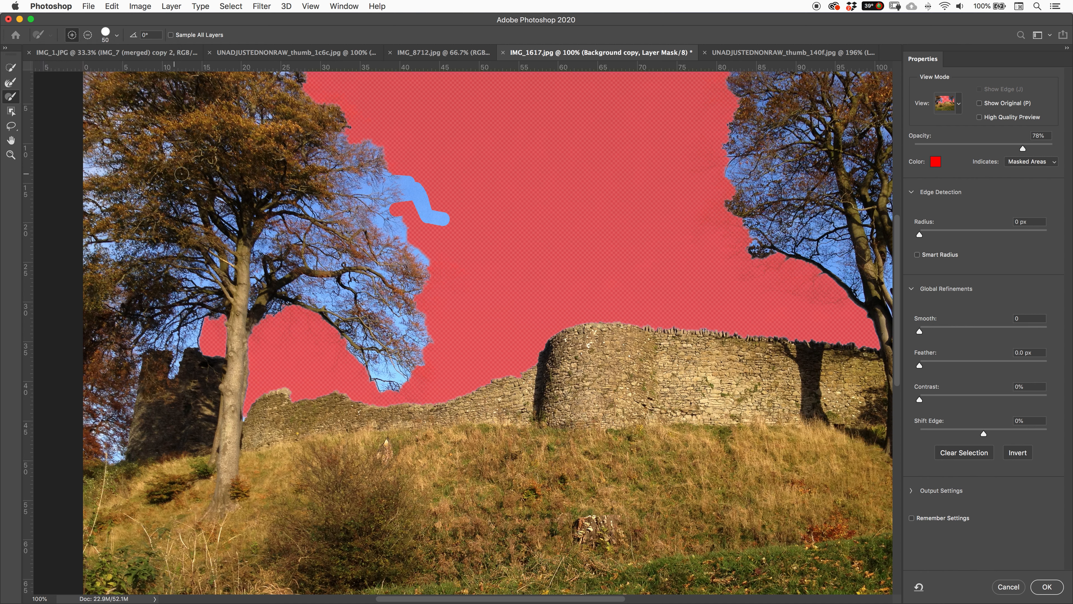
- Refine the left tree's drooping lower branches using the Refine Edge Brush at size 125
{"action": "left_click", "coordinate": [10, 85]}
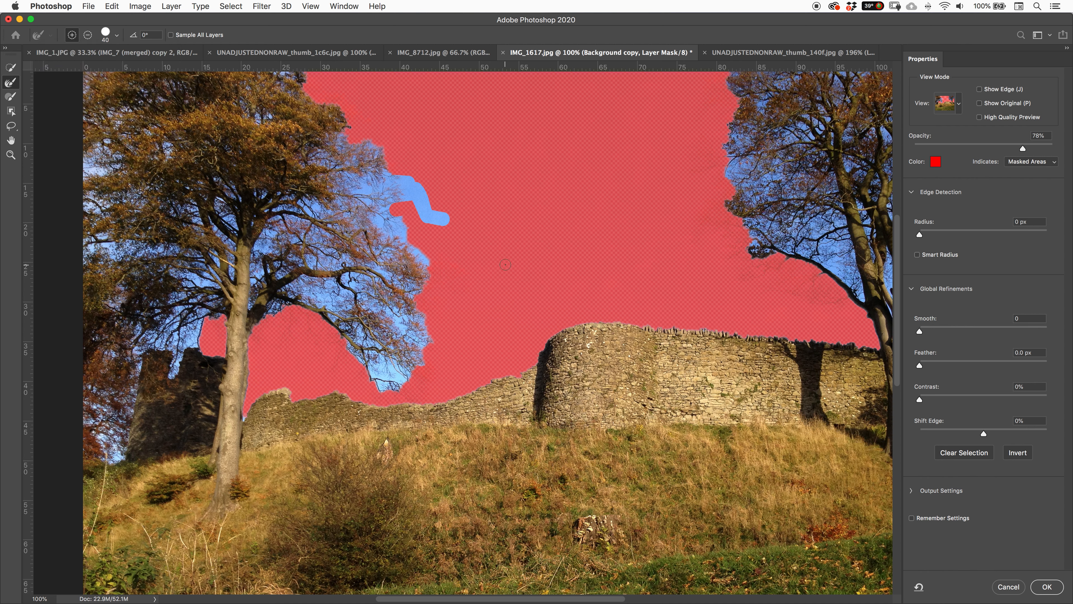
{"action": "left_click_drag", "start_coordinate": [451, 228], "coordinate": [416, 183]}
{"action": "key", "text": "super+z"}
{"action": "key", "text": "bracketright"}
{"action": "key", "text": "bracketright"}
{"action": "scroll", "coordinate": [421, 351], "scroll_direction": "up", "scroll_amount": 5}
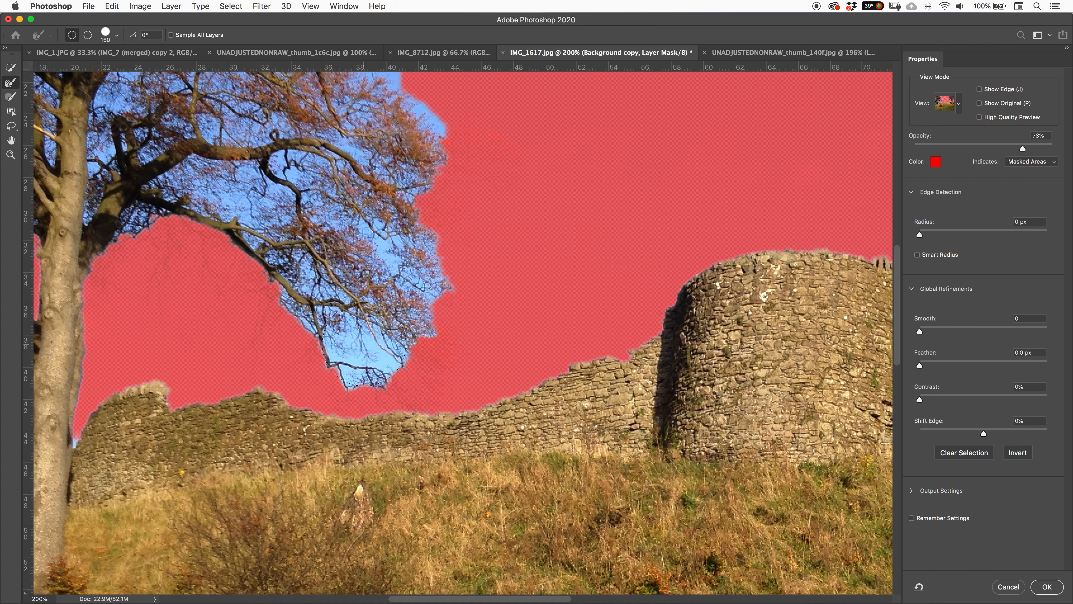
{"action": "key", "text": "bracketleft"}
{"action": "left_click", "coordinate": [381, 356]}
{"action": "mouse_move", "coordinate": [380, 357]}
{"action": "left_mouse_down"}
{"action": "mouse_move", "coordinate": [354, 360]}
{"action": "mouse_move", "coordinate": [423, 351]}
{"action": "mouse_move", "coordinate": [431, 299]}
{"action": "mouse_move", "coordinate": [422, 240]}
{"action": "mouse_move", "coordinate": [389, 244]}
{"action": "mouse_move", "coordinate": [371, 225]}
{"action": "left_mouse_up"}
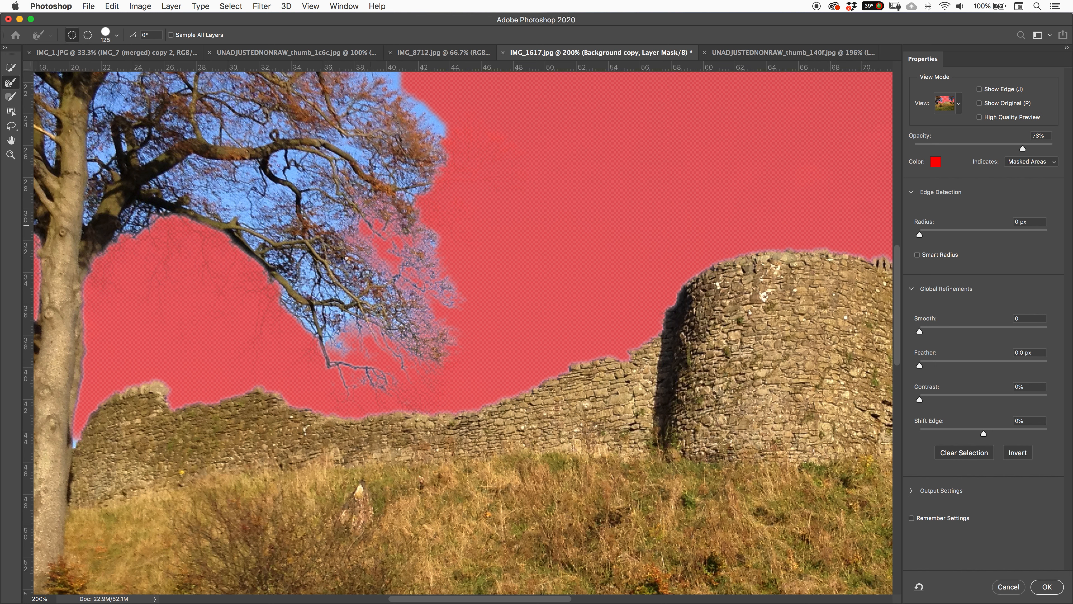
{"action": "mouse_move", "coordinate": [331, 330]}
{"action": "left_mouse_down"}
{"action": "mouse_move", "coordinate": [323, 336]}
{"action": "mouse_move", "coordinate": [306, 275]}
{"action": "left_mouse_up"}
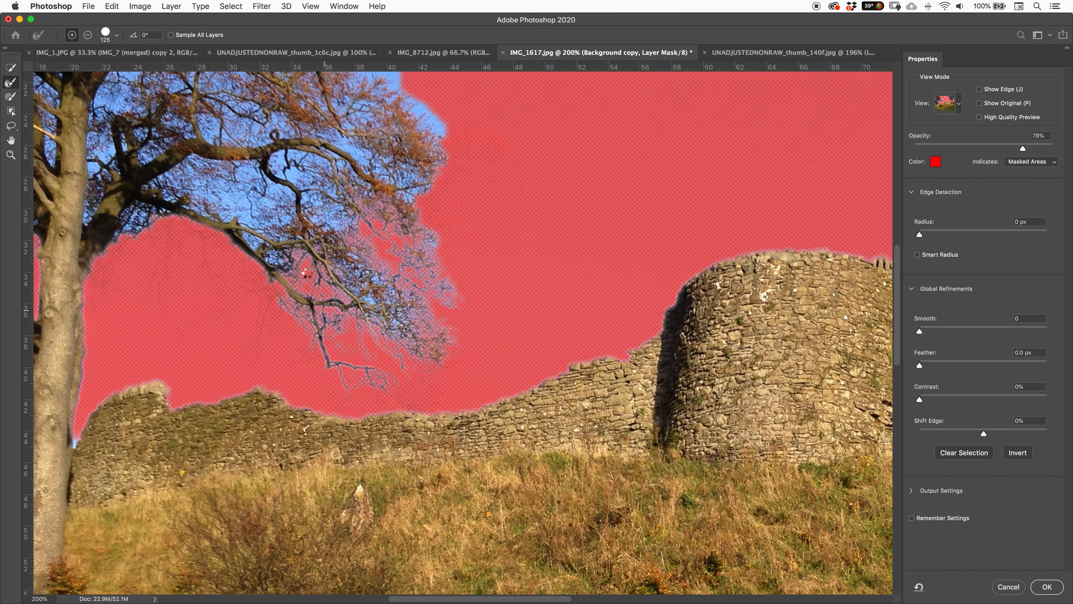
- Refine the left tree's outer foliage edge, inner branches and the thin twigs hanging beneath its main bough
{"action": "left_click_drag", "start_coordinate": [431, 145], "coordinate": [408, 126]}
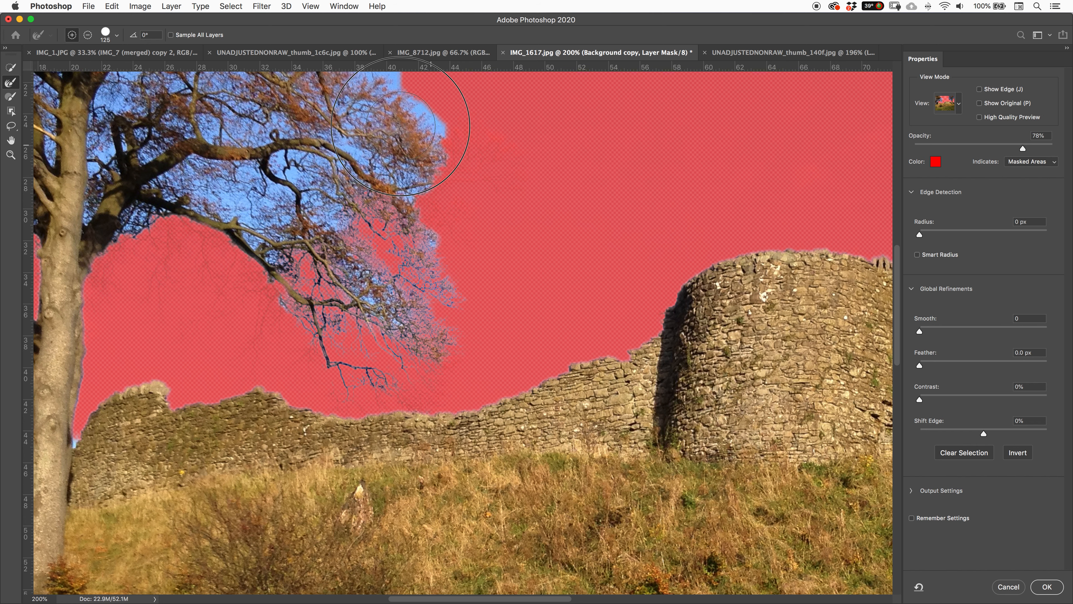
{"action": "scroll", "coordinate": [446, 334], "scroll_direction": "up", "scroll_amount": 5}
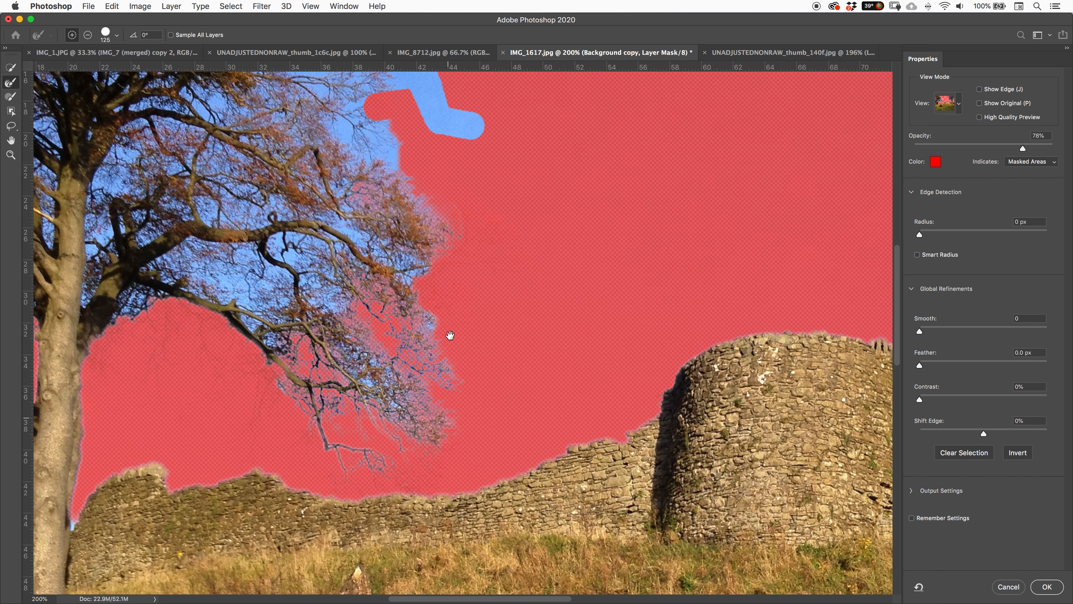
{"action": "mouse_move", "coordinate": [396, 294]}
{"action": "left_mouse_down"}
{"action": "mouse_move", "coordinate": [418, 293]}
{"action": "mouse_move", "coordinate": [373, 289]}
{"action": "left_mouse_up"}
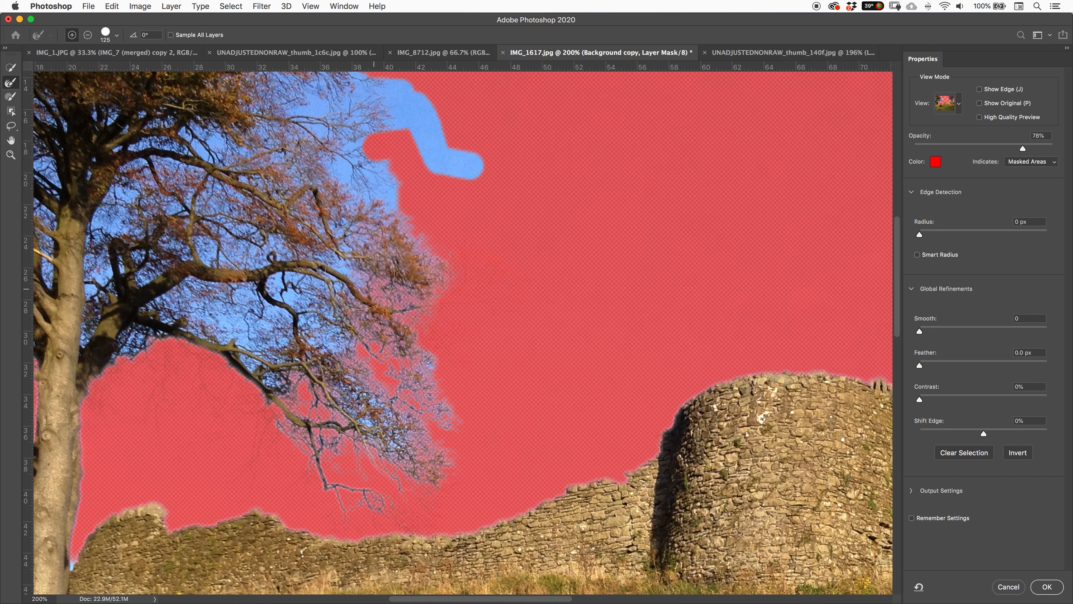
{"action": "left_click_drag", "start_coordinate": [335, 340], "coordinate": [338, 346]}
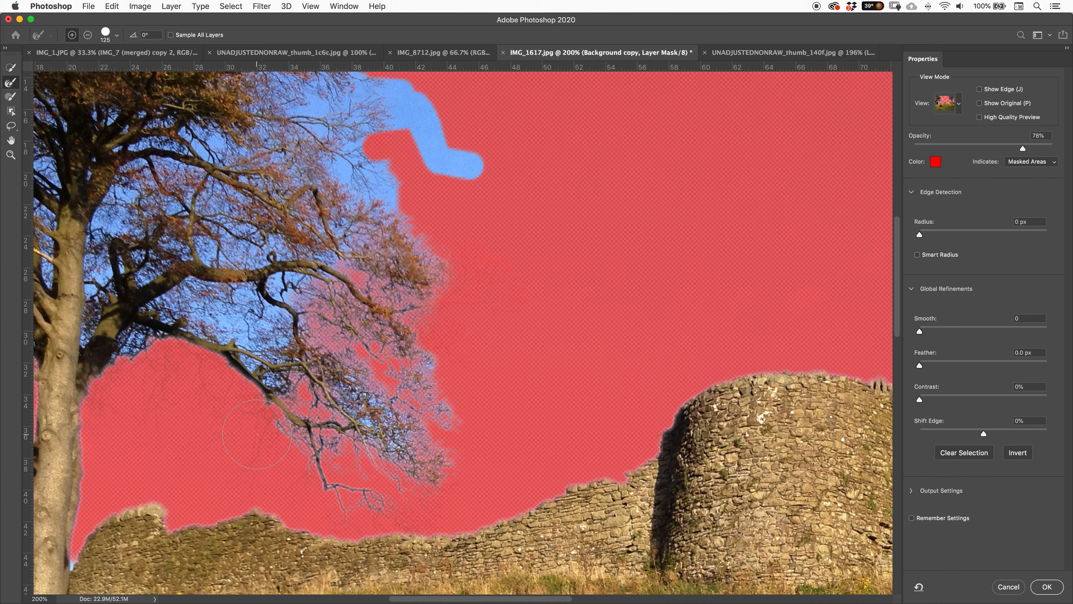
{"action": "left_click_drag", "start_coordinate": [202, 354], "coordinate": [254, 424]}
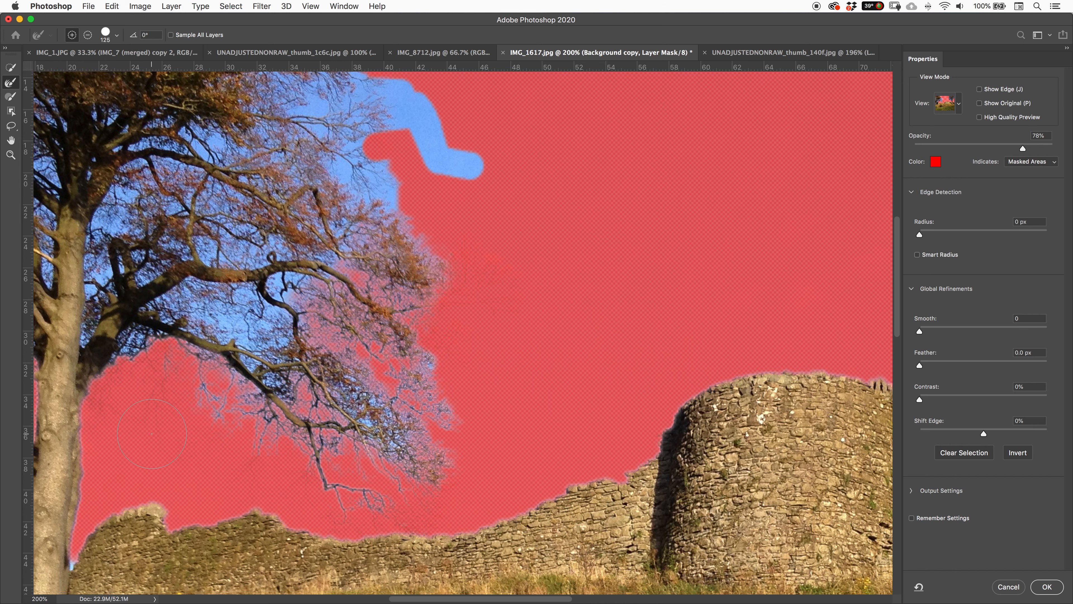
{"action": "left_click_drag", "start_coordinate": [152, 433], "coordinate": [162, 372]}
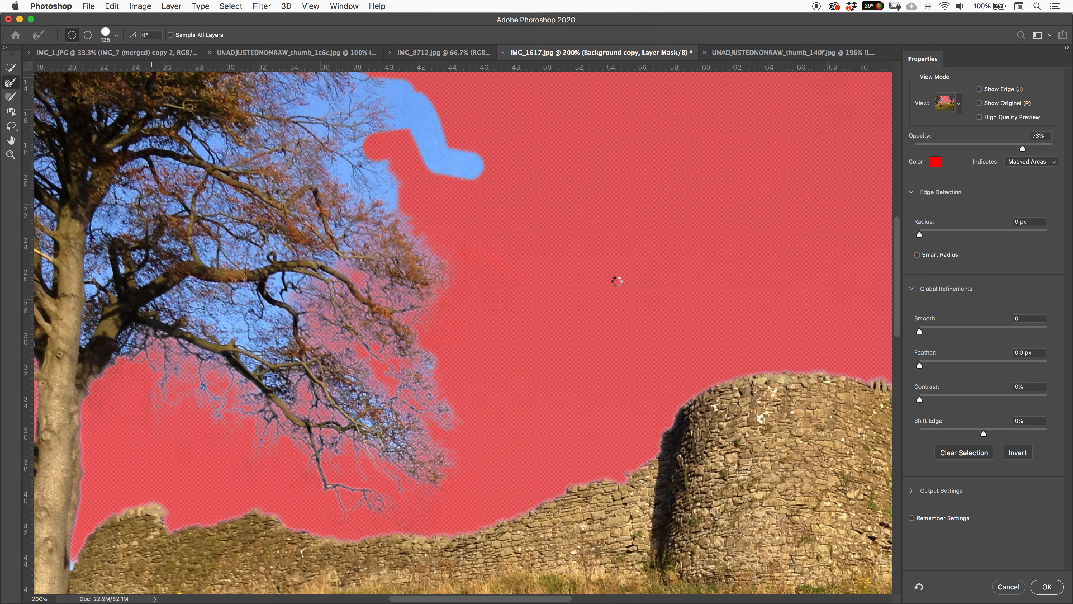
- Refine the foliage and low bough on the wall-facing side of the right tree with the size 125 Refine Edge Brush
{"action": "scroll", "coordinate": [380, 303], "scroll_direction": "right", "scroll_amount": 10}
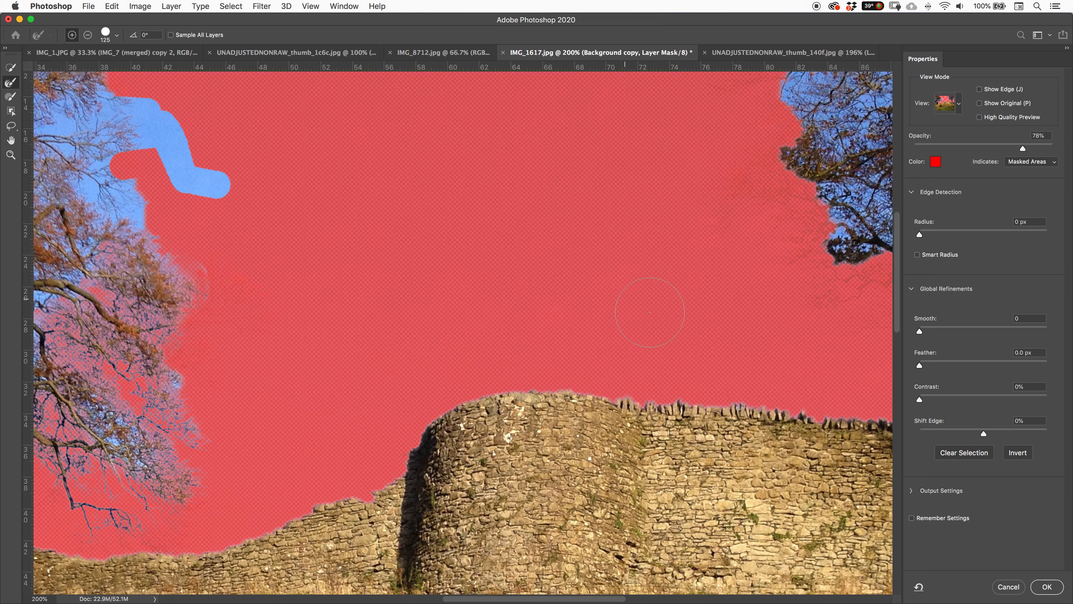
{"action": "left_click_drag", "start_coordinate": [690, 329], "coordinate": [407, 443]}
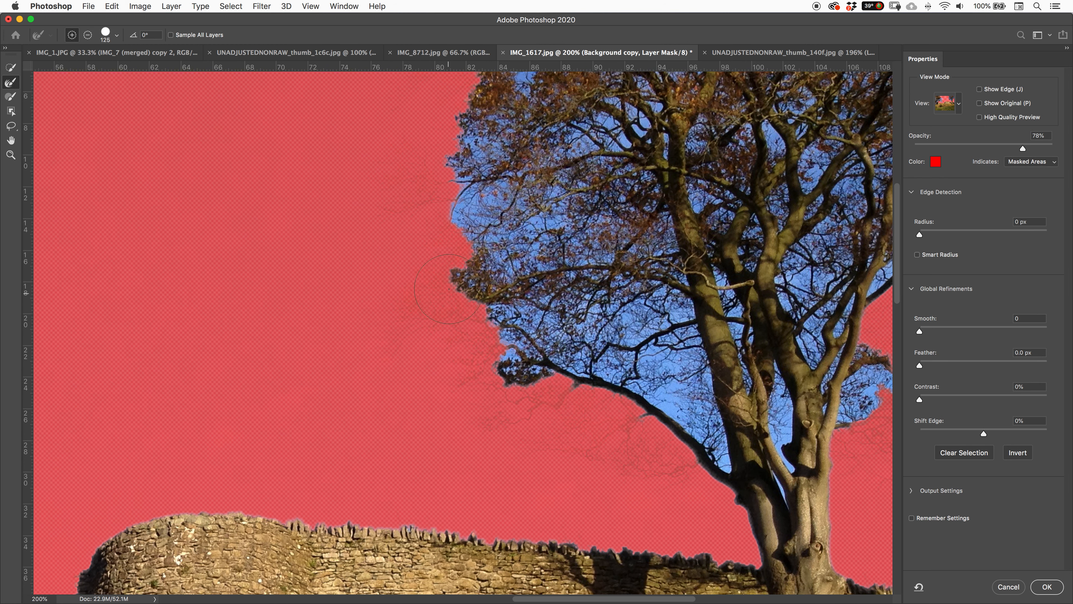
{"action": "mouse_move", "coordinate": [486, 150]}
{"action": "left_mouse_down"}
{"action": "mouse_move", "coordinate": [455, 187]}
{"action": "mouse_move", "coordinate": [450, 240]}
{"action": "mouse_move", "coordinate": [503, 334]}
{"action": "mouse_move", "coordinate": [520, 346]}
{"action": "mouse_move", "coordinate": [558, 338]}
{"action": "mouse_move", "coordinate": [617, 360]}
{"action": "mouse_move", "coordinate": [574, 306]}
{"action": "left_mouse_up"}
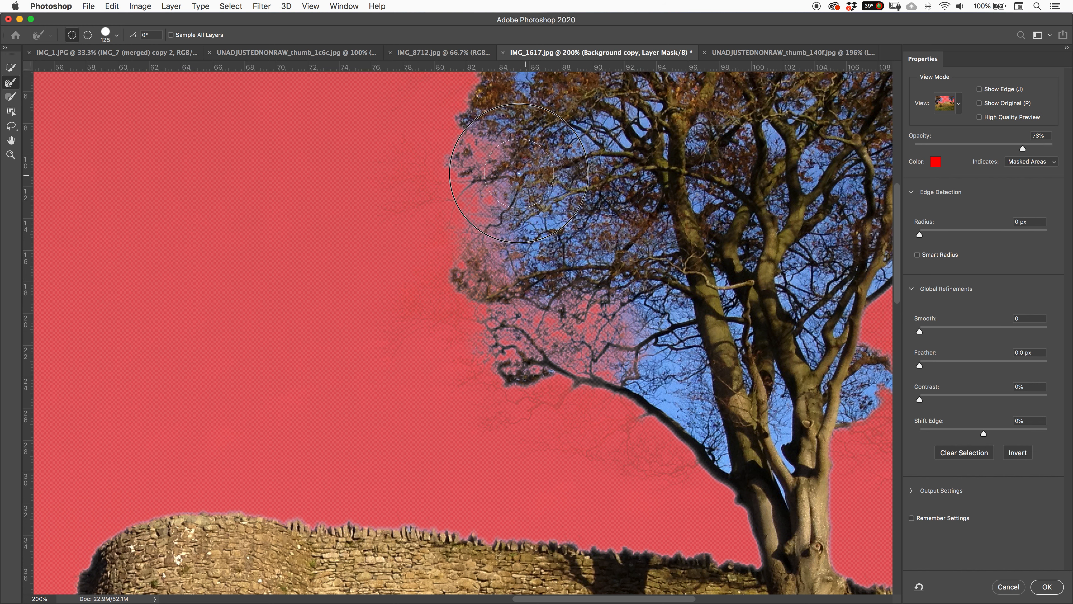
{"action": "left_click_drag", "start_coordinate": [475, 158], "coordinate": [524, 273]}
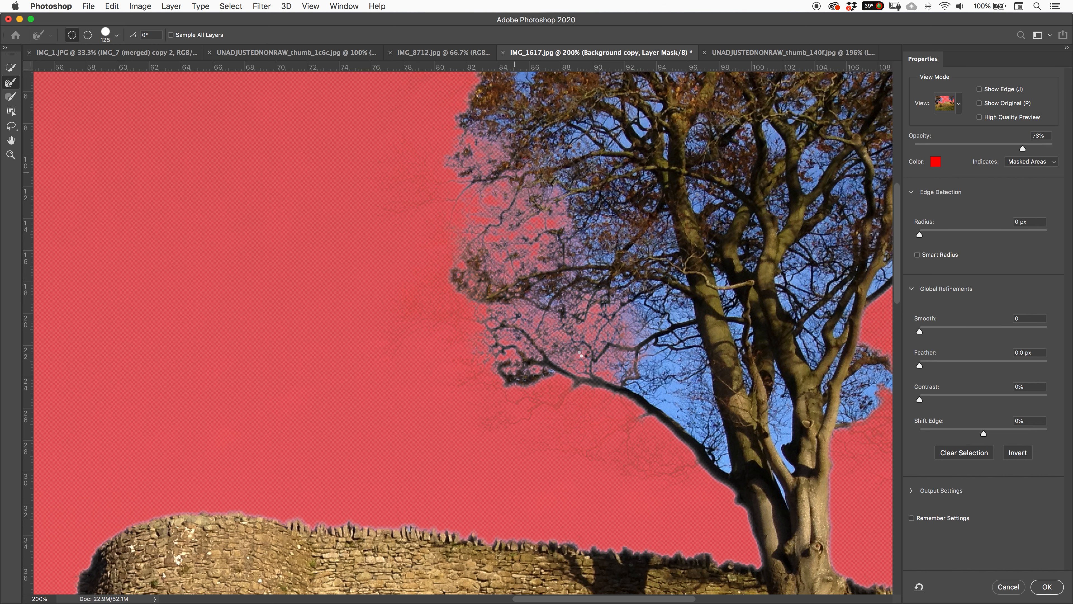
{"action": "left_click_drag", "start_coordinate": [669, 398], "coordinate": [645, 450]}
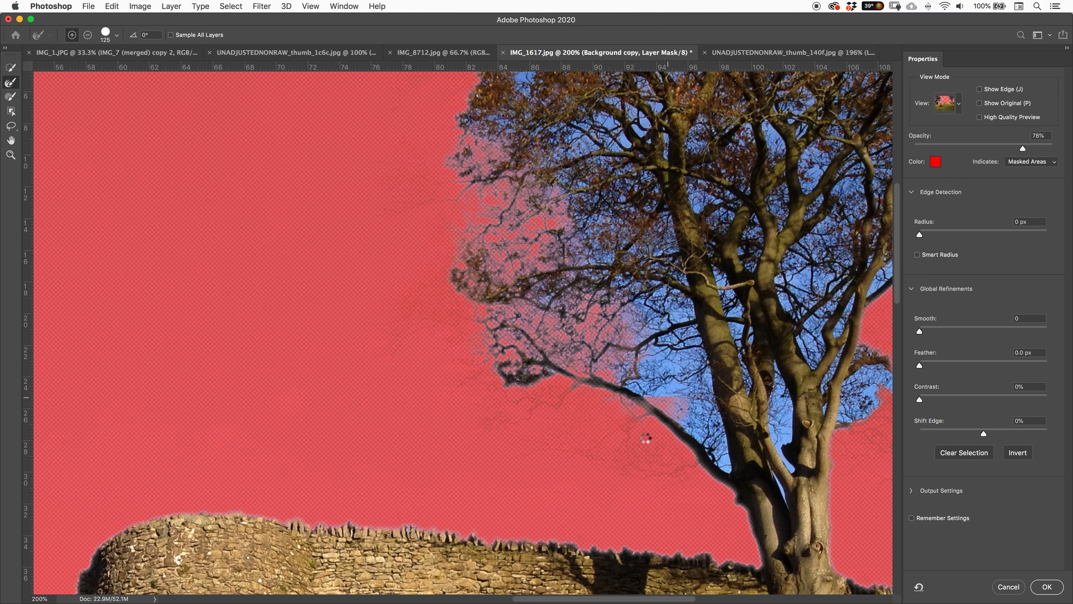
- Set the overlay opacity to 100% and apply the refined selection to the layer mask
{"action": "key", "text": "super+0"}
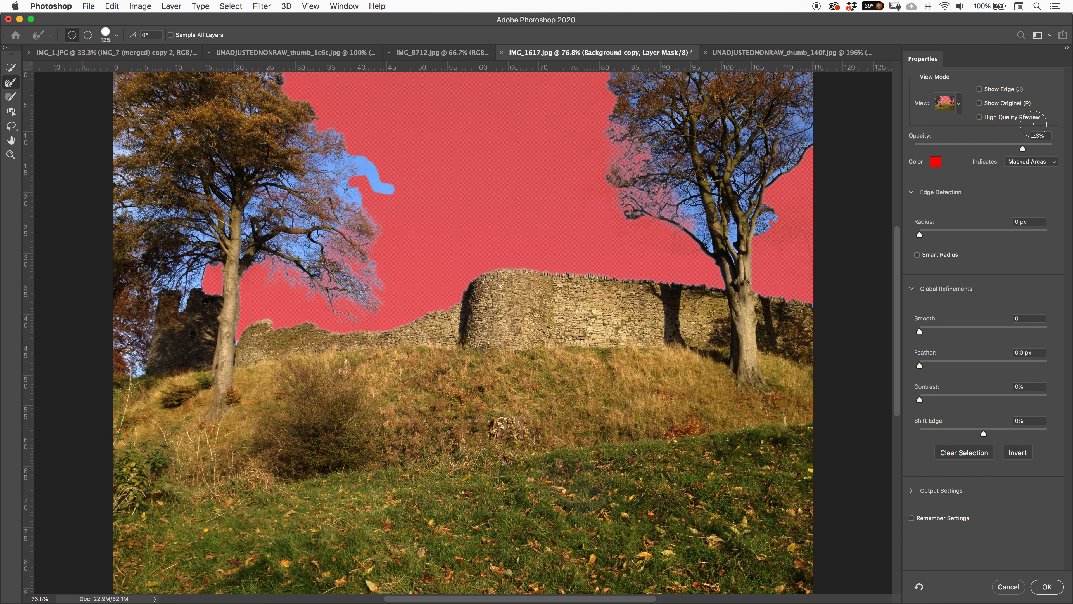
{"action": "left_click_drag", "start_coordinate": [1023, 148], "coordinate": [1061, 154]}
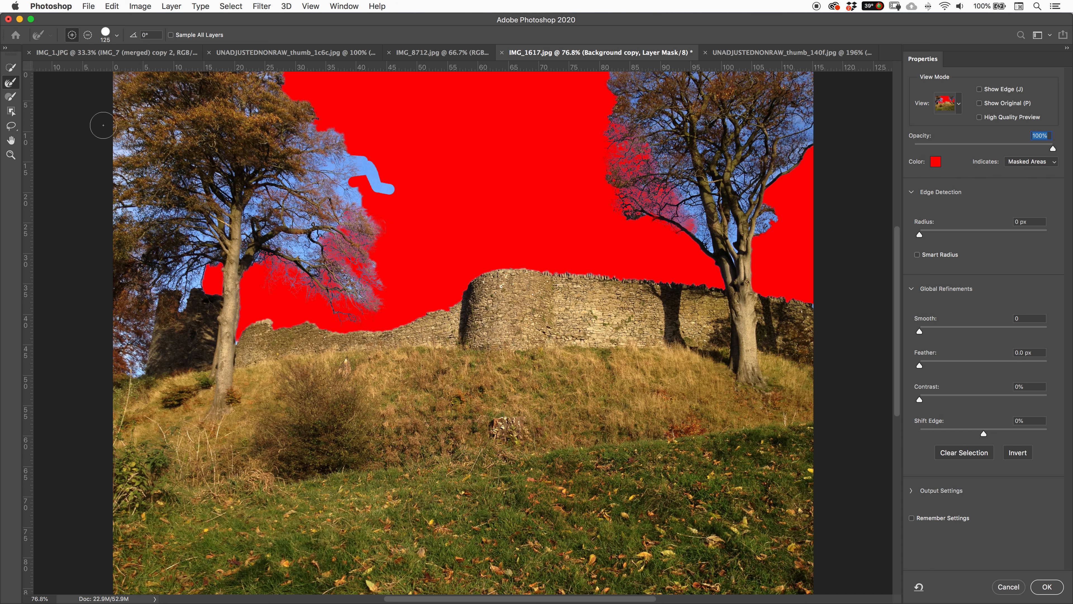
{"action": "key", "text": "alt"}
{"action": "left_click_drag", "start_coordinate": [366, 191], "coordinate": [350, 200]}
{"action": "mouse_move", "coordinate": [989, 435]}
{"action": "left_mouse_down"}
{"action": "mouse_move", "coordinate": [1035, 436]}
{"action": "mouse_move", "coordinate": [946, 439]}
{"action": "mouse_move", "coordinate": [979, 436]}
{"action": "left_mouse_up"}
{"action": "left_click", "coordinate": [1048, 586]}
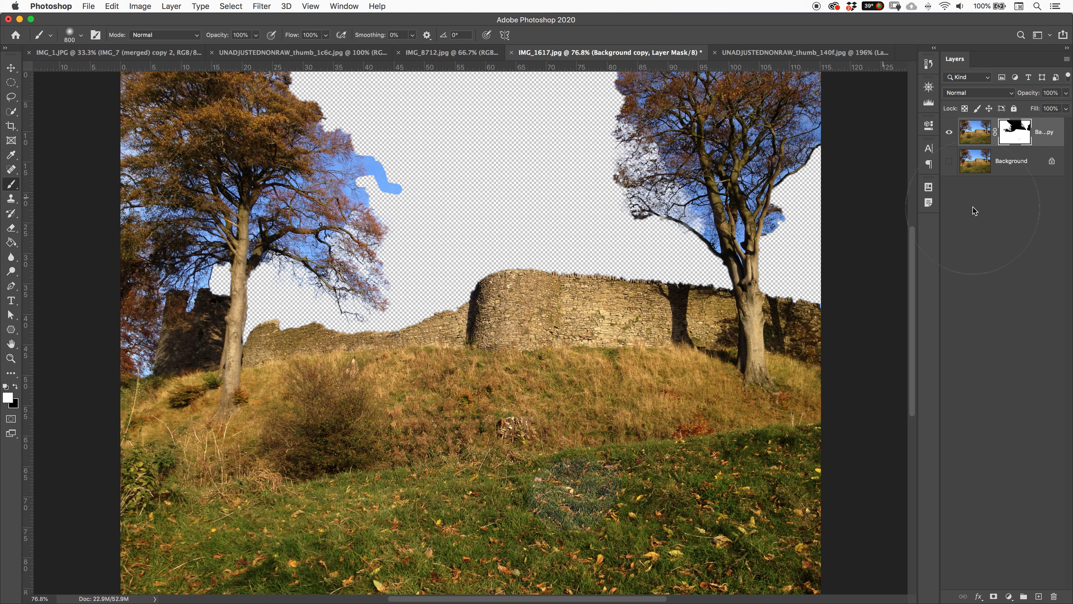
- Disable and re-enable the layer mask, and paint white on it beside the left tree with the size 800 brush
{"action": "right_click", "coordinate": [1015, 129]}
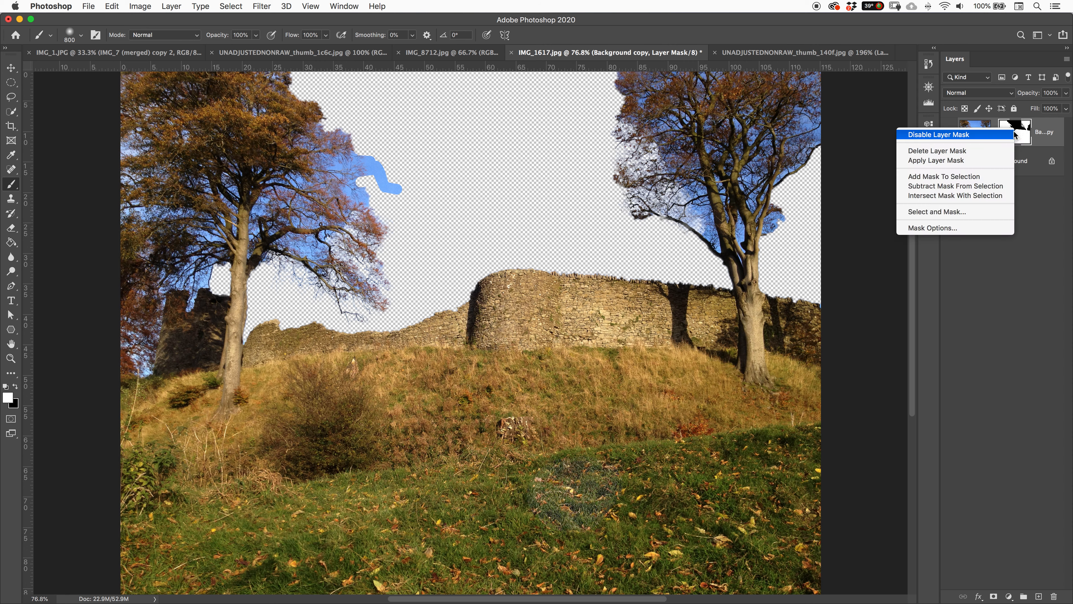
{"action": "left_click", "coordinate": [995, 135]}
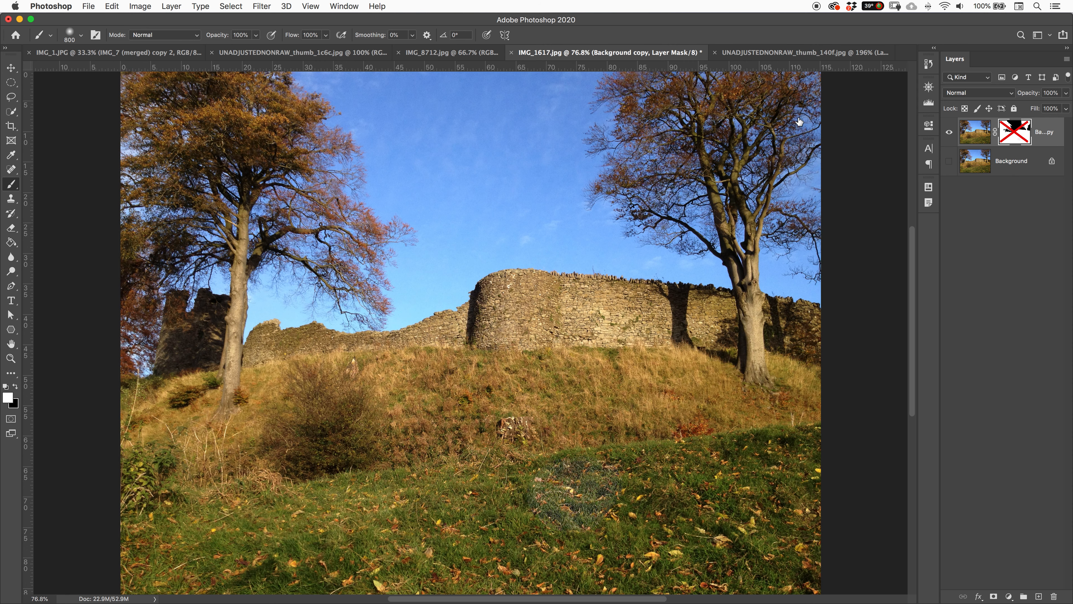
{"action": "left_click", "coordinate": [1022, 133], "text": "shift"}
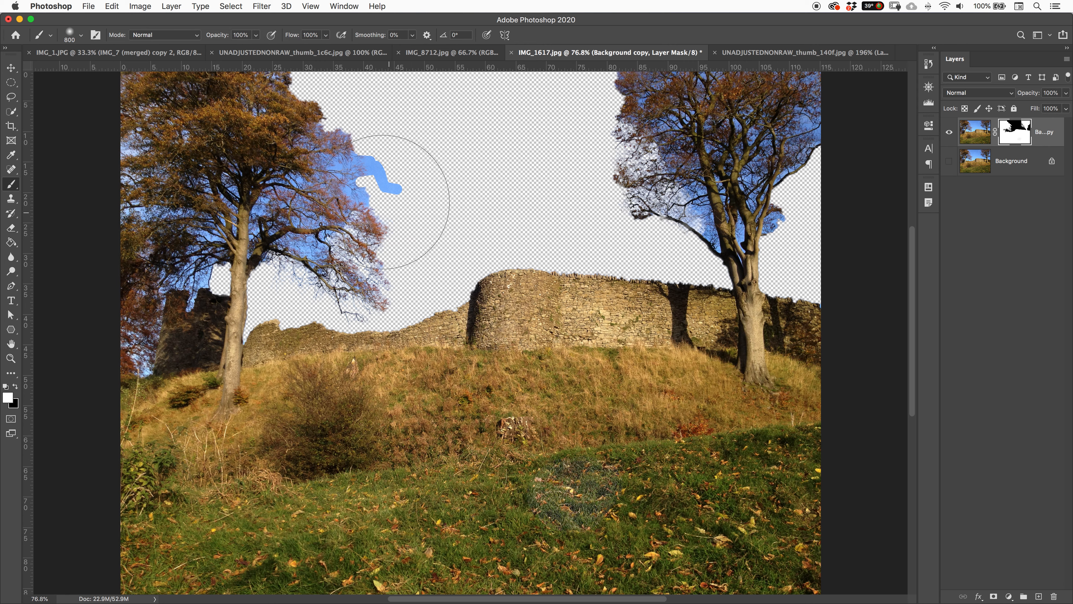
{"action": "mouse_move", "coordinate": [383, 182]}
{"action": "left_mouse_down"}
{"action": "mouse_move", "coordinate": [352, 192]}
{"action": "mouse_move", "coordinate": [362, 197]}
{"action": "left_mouse_up"}
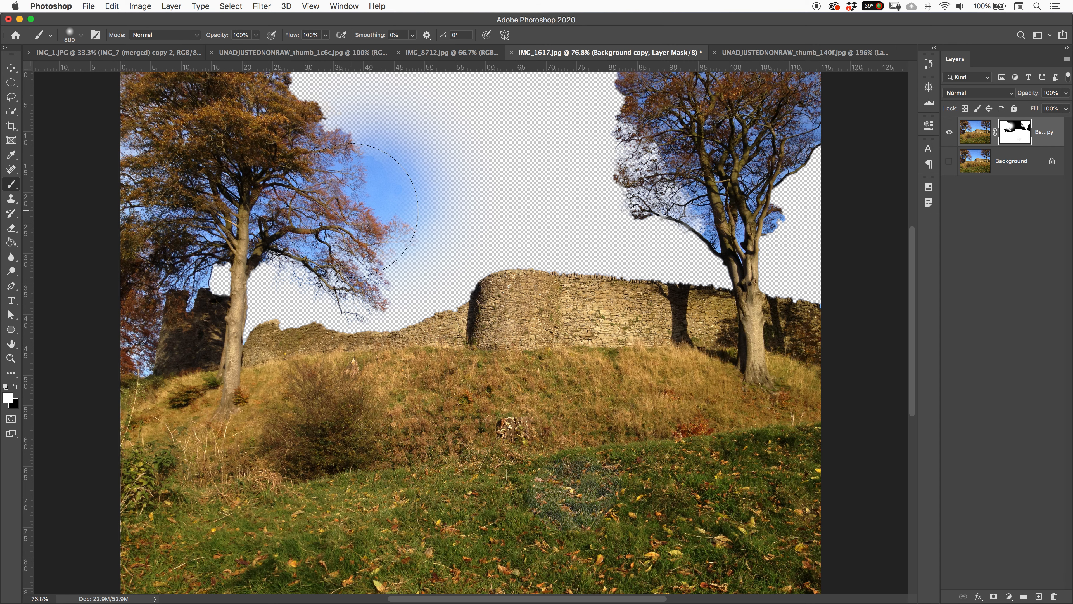
- Fill the layer mask with a radial black-to-white gradient centred on the grass below the wall
{"action": "key", "text": "g"}
{"action": "key", "text": "shift+g"}
{"action": "key", "text": "shift+g"}
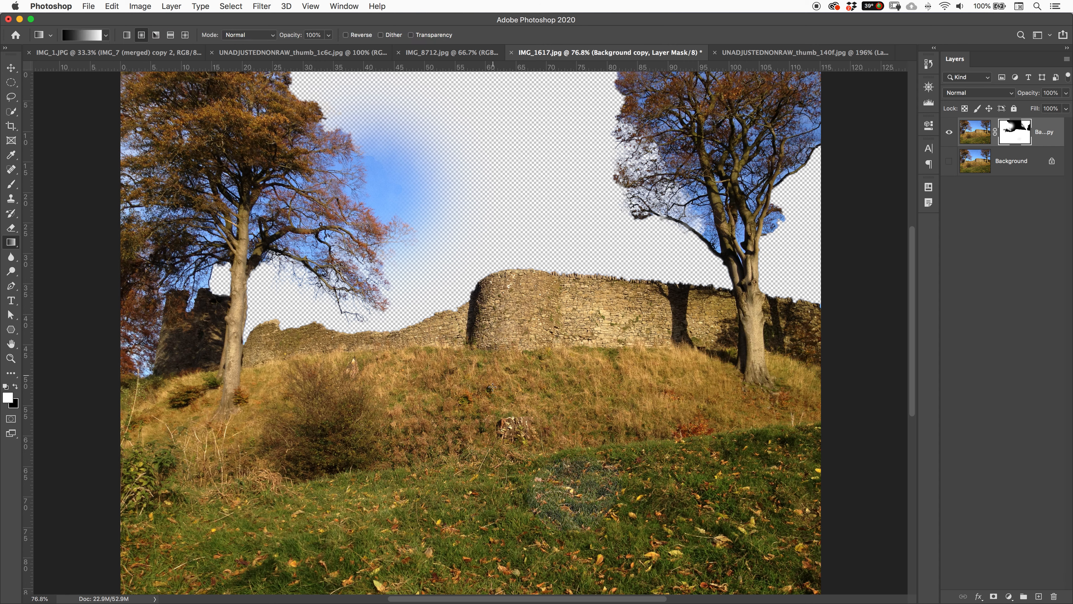
{"action": "left_click_drag", "start_coordinate": [484, 339], "coordinate": [482, 452]}
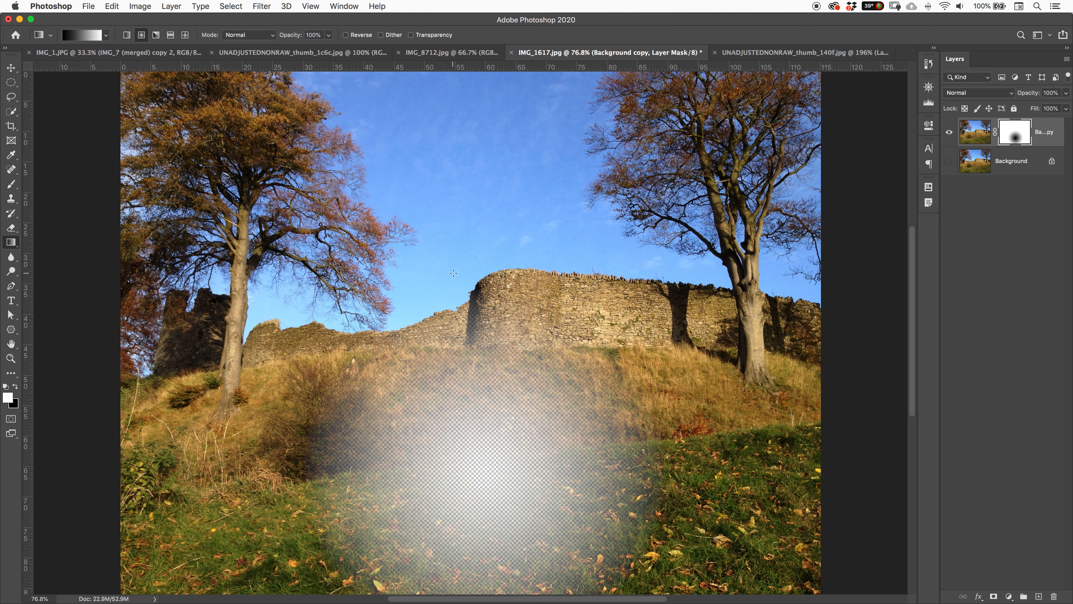
- Try radial mask gradients near the right tree and from the photo's left edge, and undo both
{"action": "left_click_drag", "start_coordinate": [685, 333], "coordinate": [549, 258]}
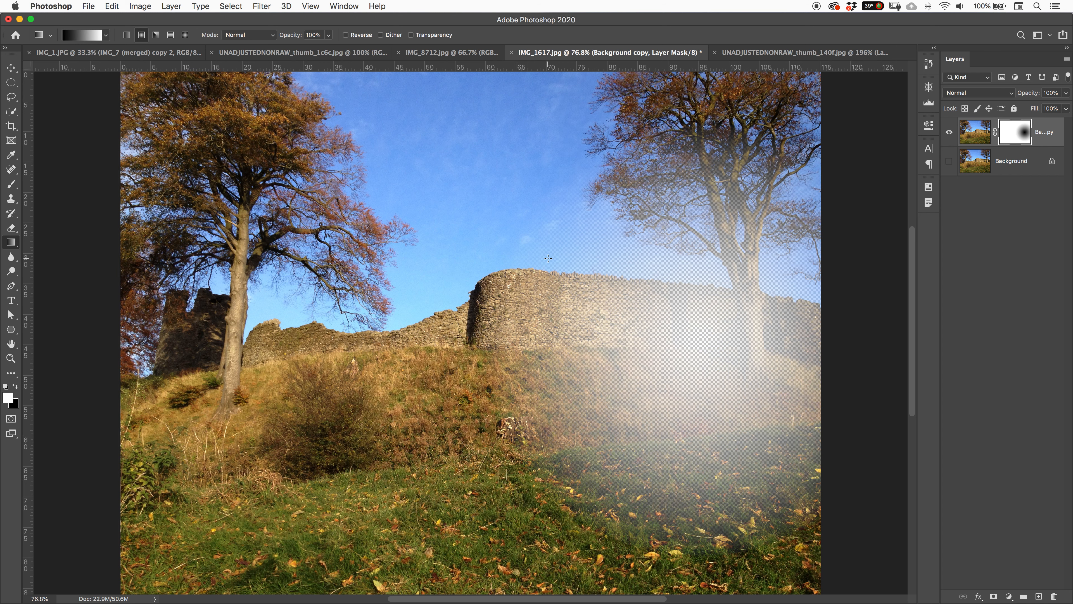
{"action": "left_click_drag", "start_coordinate": [89, 289], "coordinate": [647, 289]}
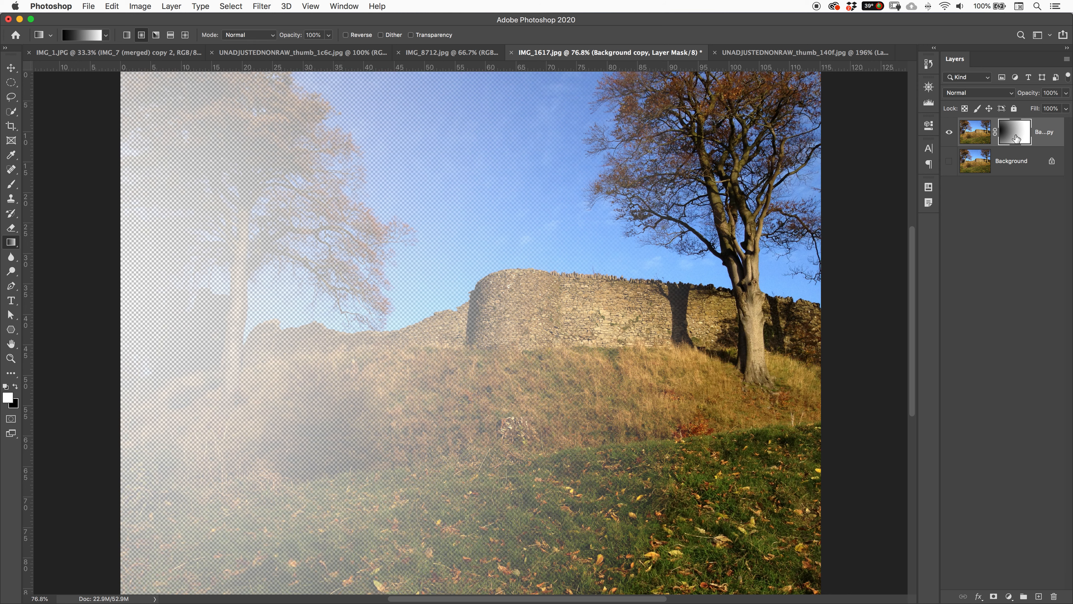
{"action": "key", "text": "super+z"}
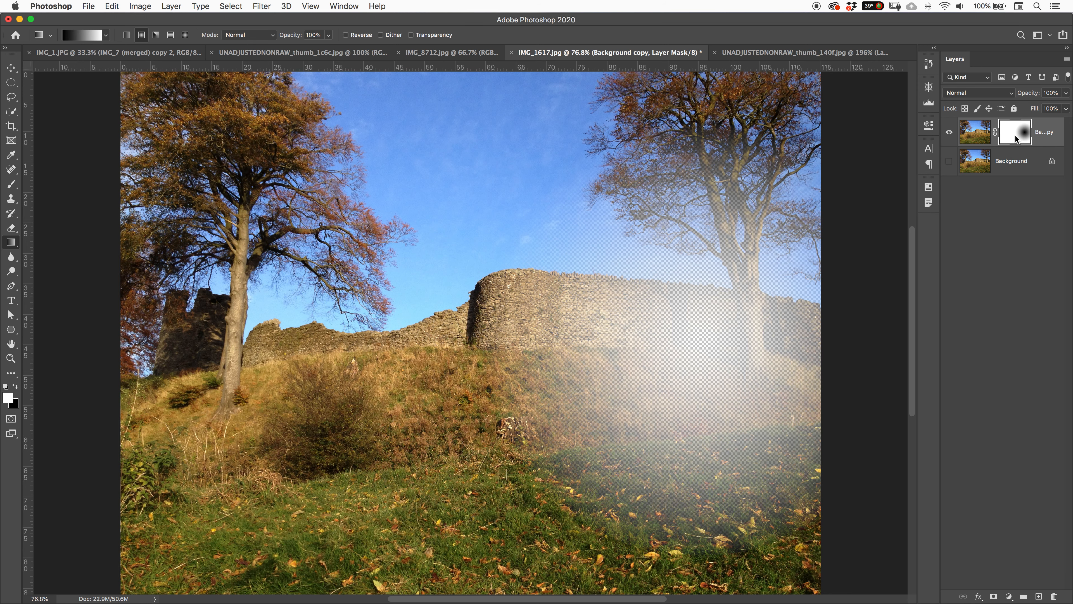
{"action": "key", "text": "super+z"}
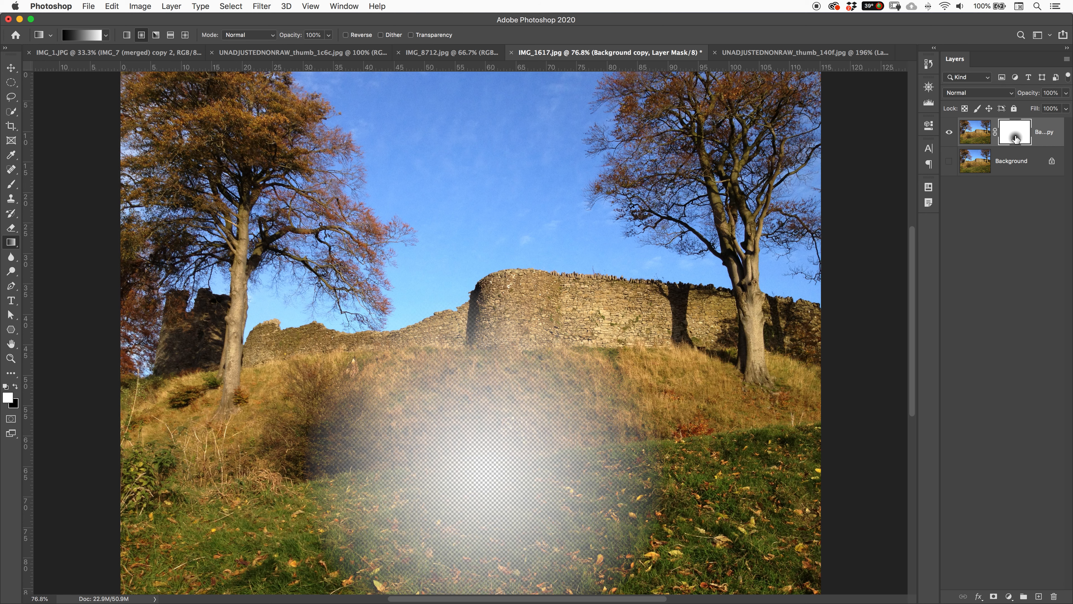
{"action": "left_click_drag", "start_coordinate": [1016, 138], "coordinate": [1017, 139]}
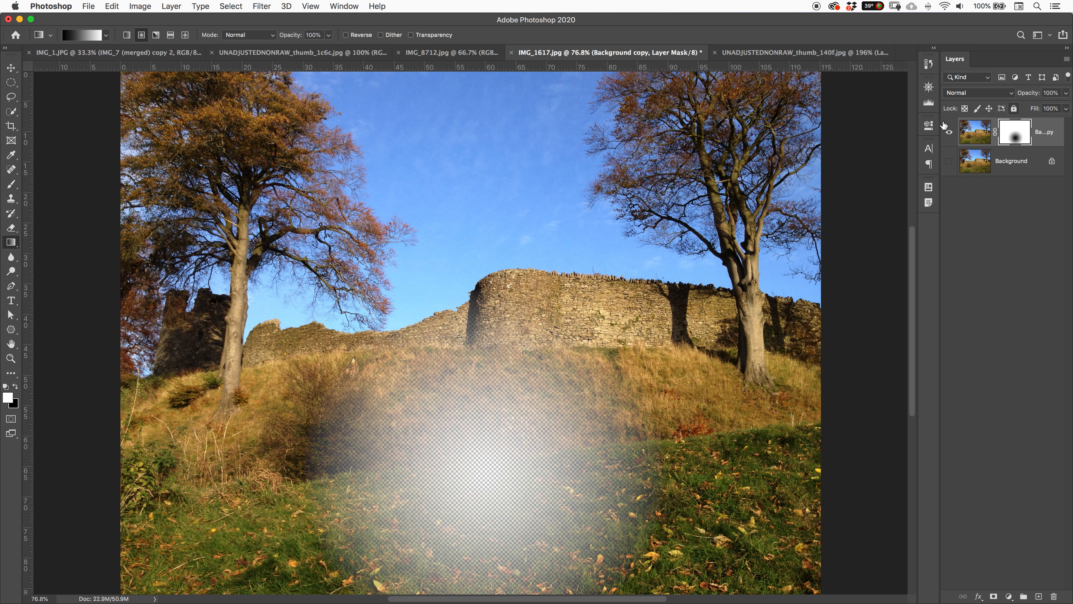